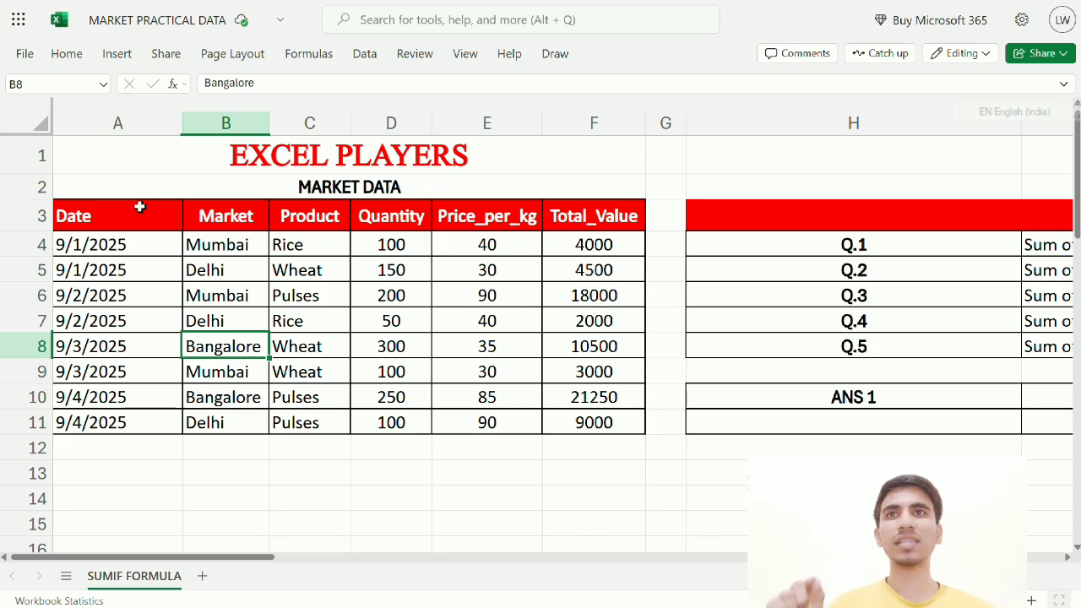
Walk through the Date column and the column B market names, noting the Mumbai entries
left_click_drag(140, 207, 160, 419)
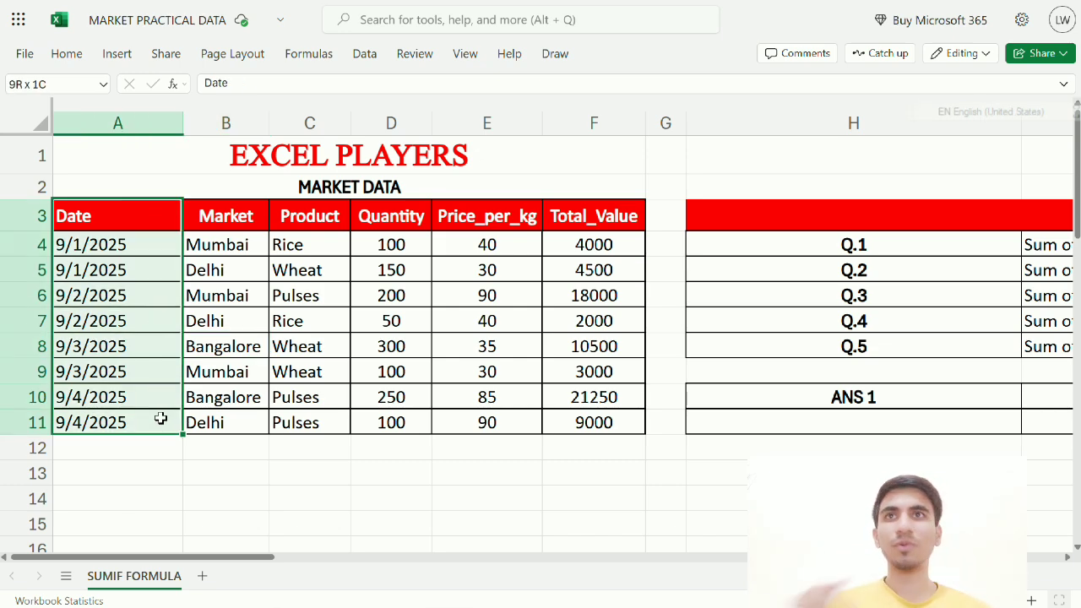
left_click(239, 219)
left_click(230, 246)
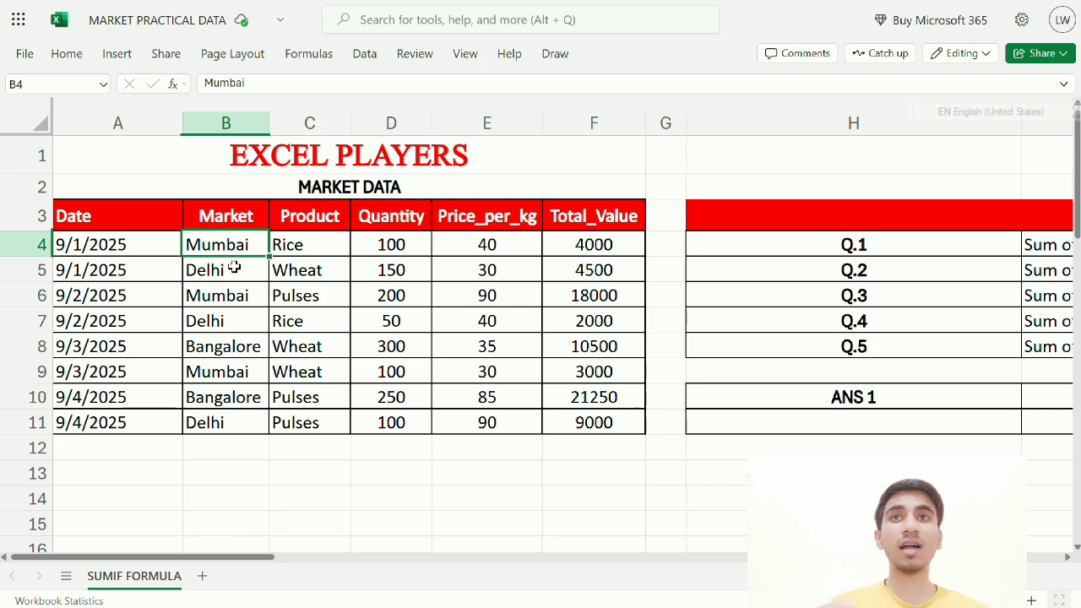
left_click(234, 267)
left_click(235, 294)
left_click(233, 324)
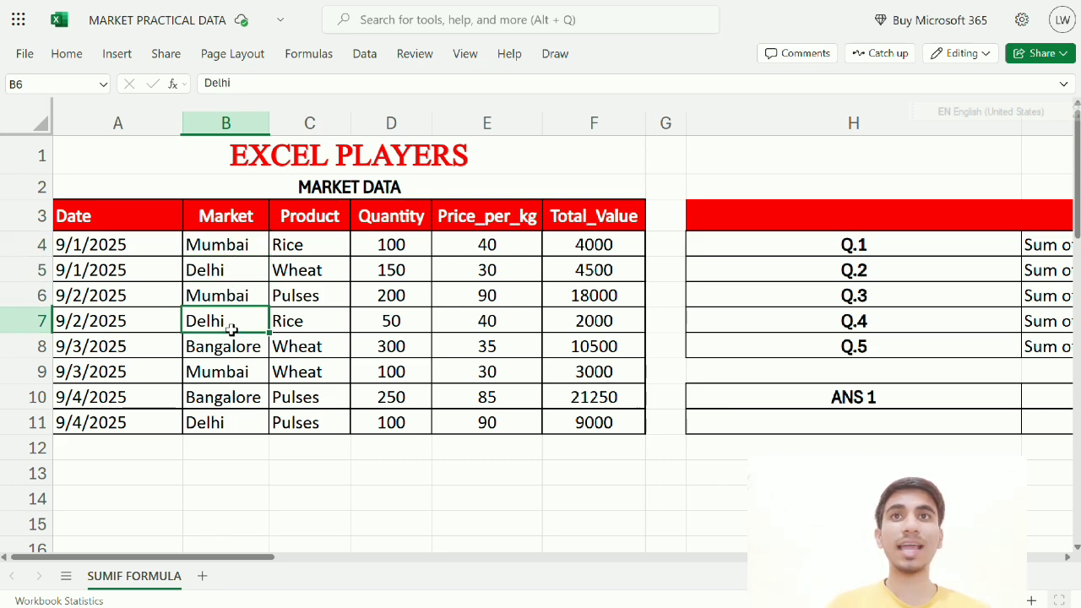
left_click(228, 353)
left_click(228, 380)
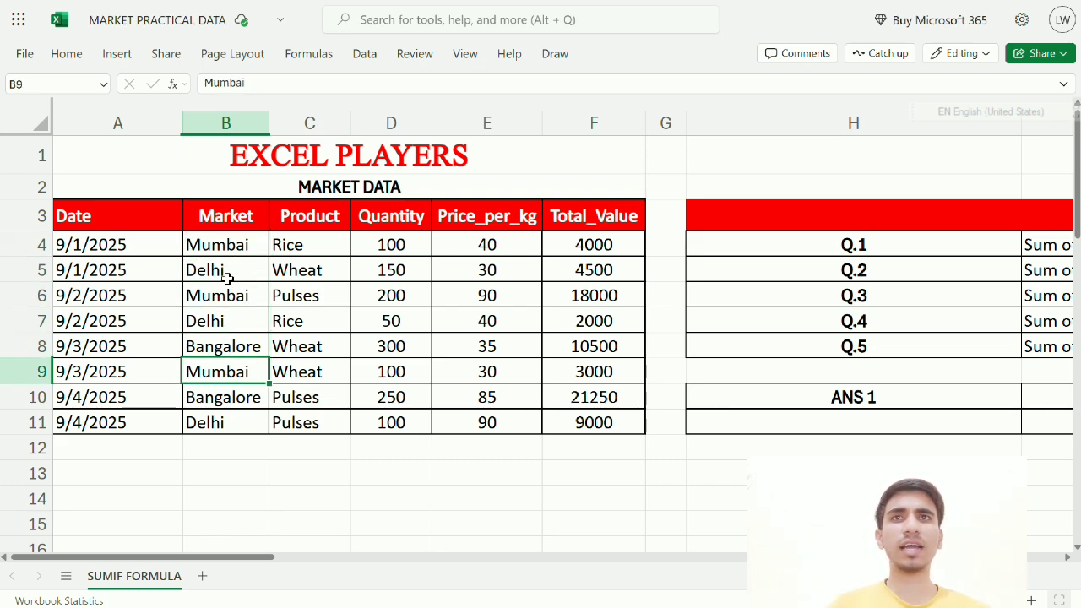
Step through the products in column C, pointing out the Pulses entries
left_click(306, 218)
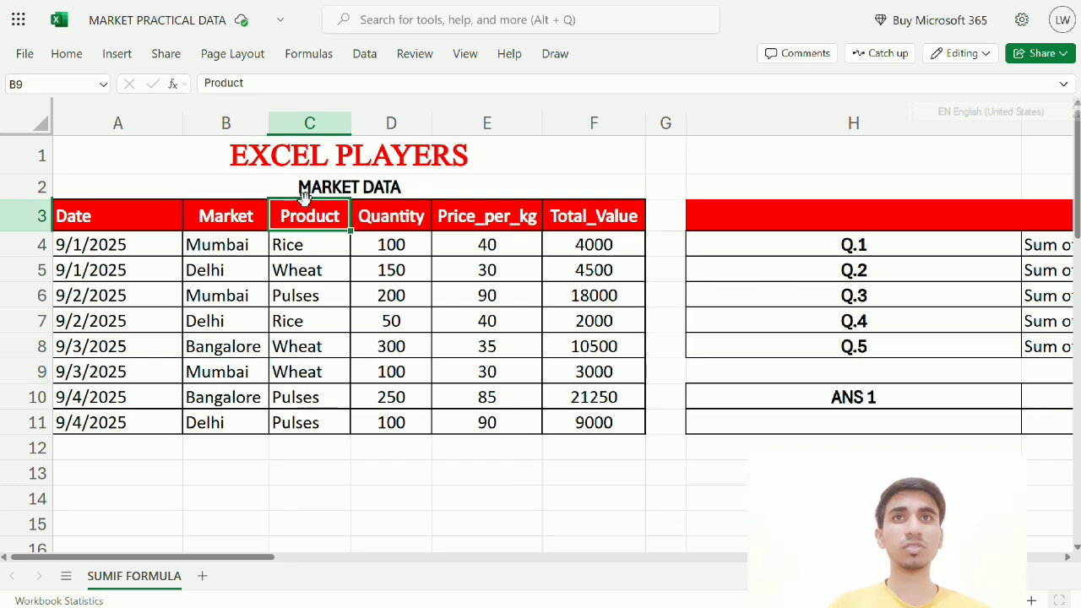
left_click(310, 244)
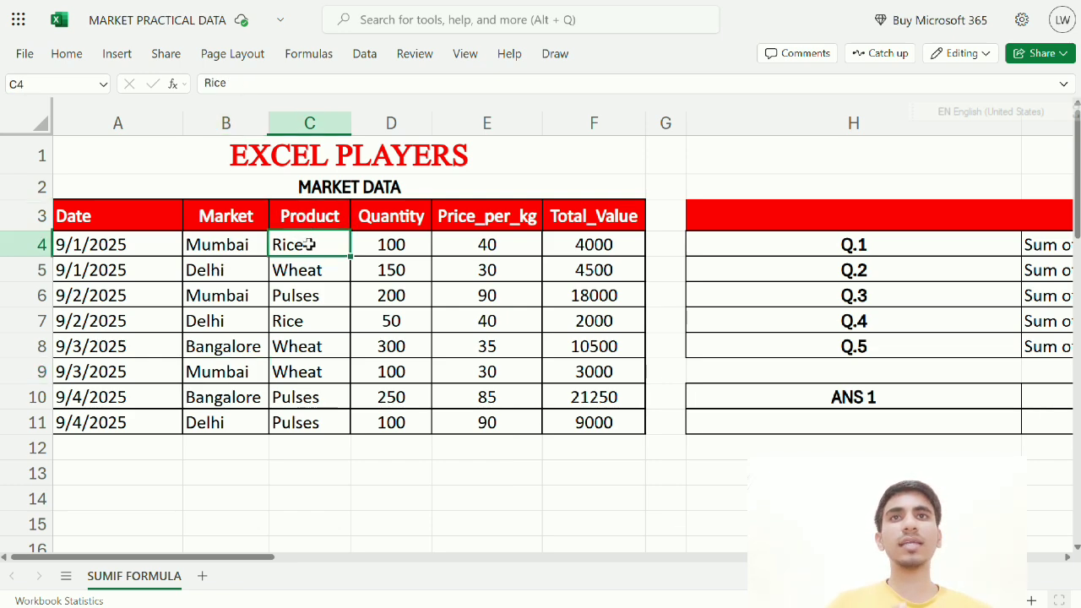
left_click(308, 270)
left_click(309, 295)
left_click(311, 324)
left_click(312, 371)
left_click(318, 396)
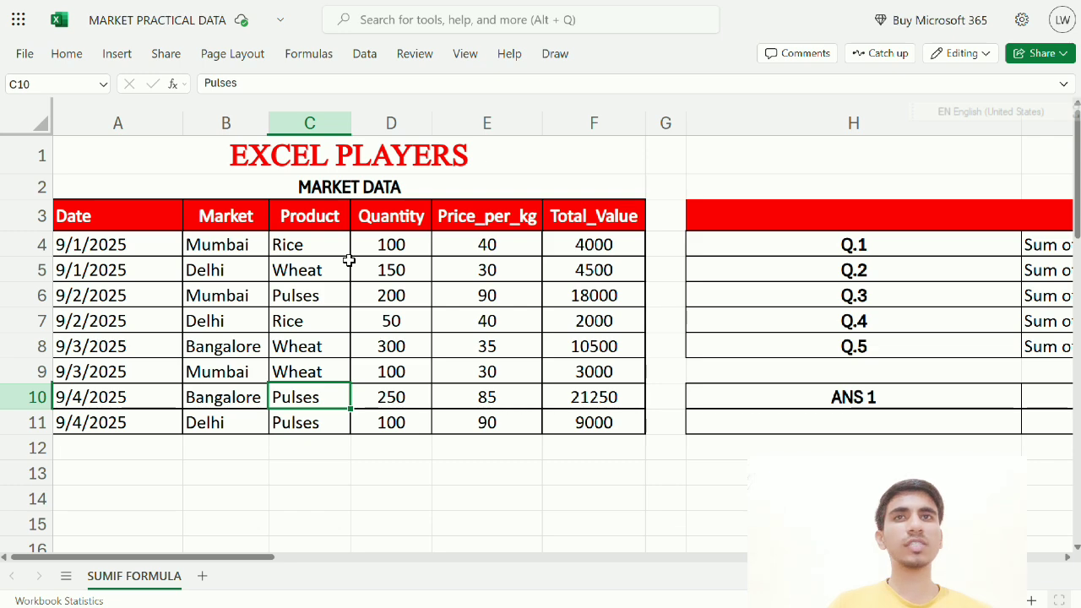
Go over Quantity, Price_per_kg and Total_Value, then scroll right to the SUMIF questions
left_click(399, 245)
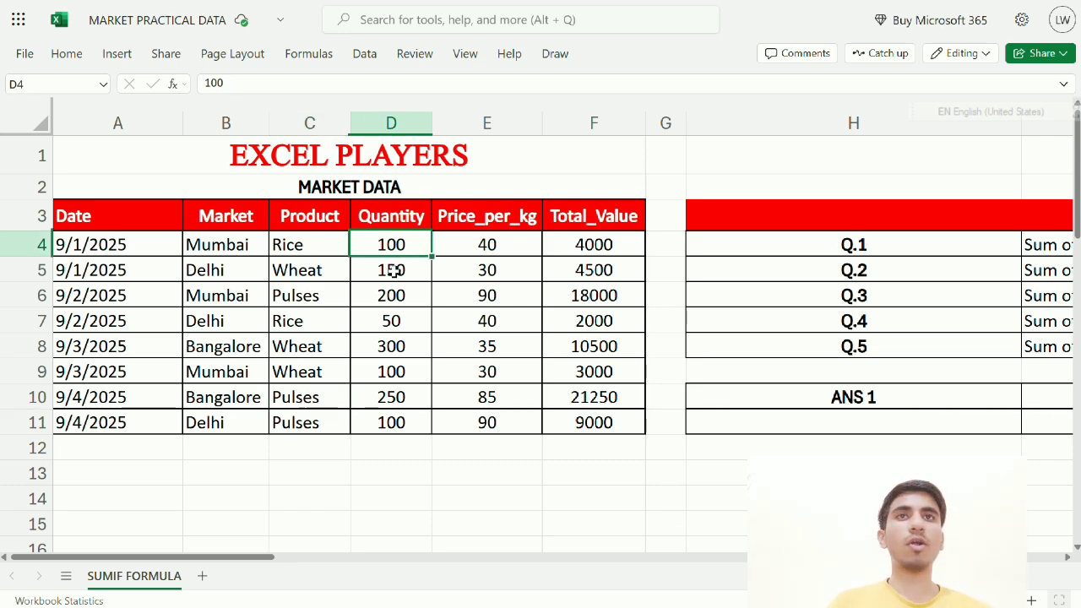
left_click(394, 270)
left_click(390, 295)
left_click(386, 321)
left_click(399, 363)
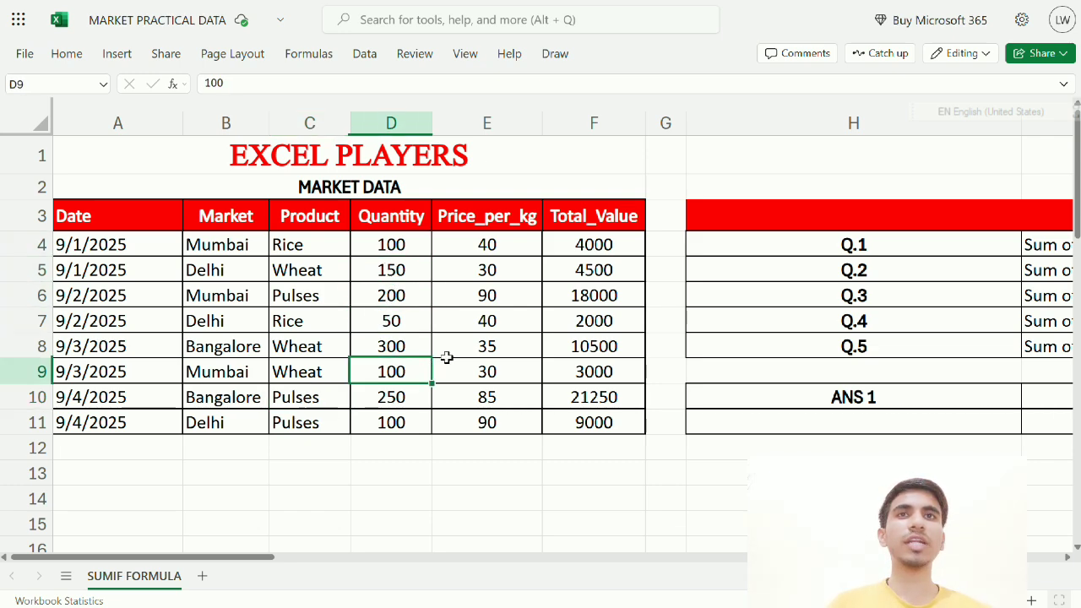
left_click_drag(499, 241, 512, 391)
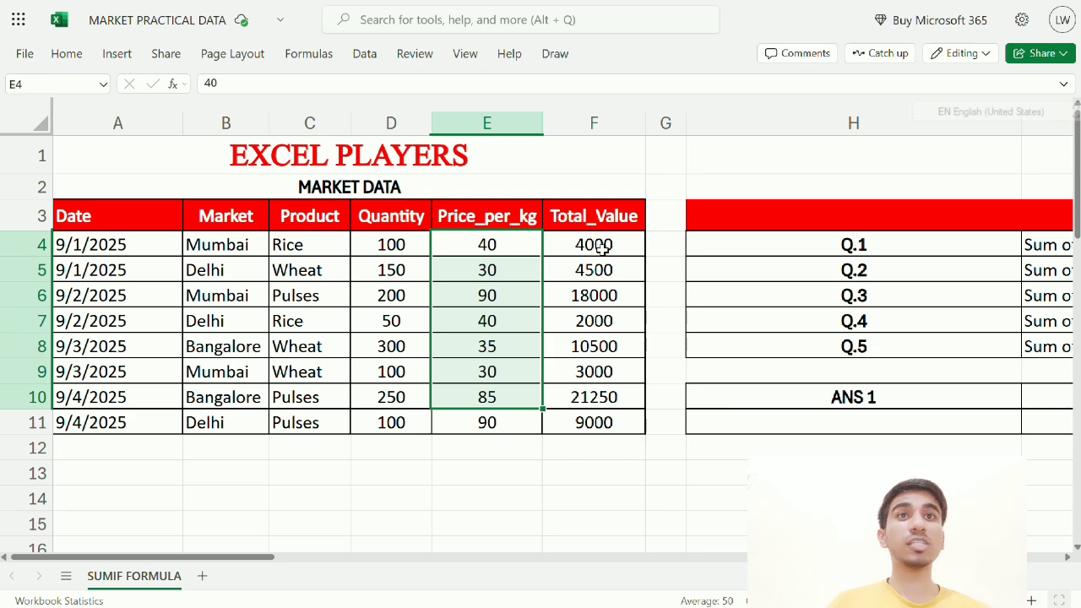
left_click_drag(603, 244, 567, 420)
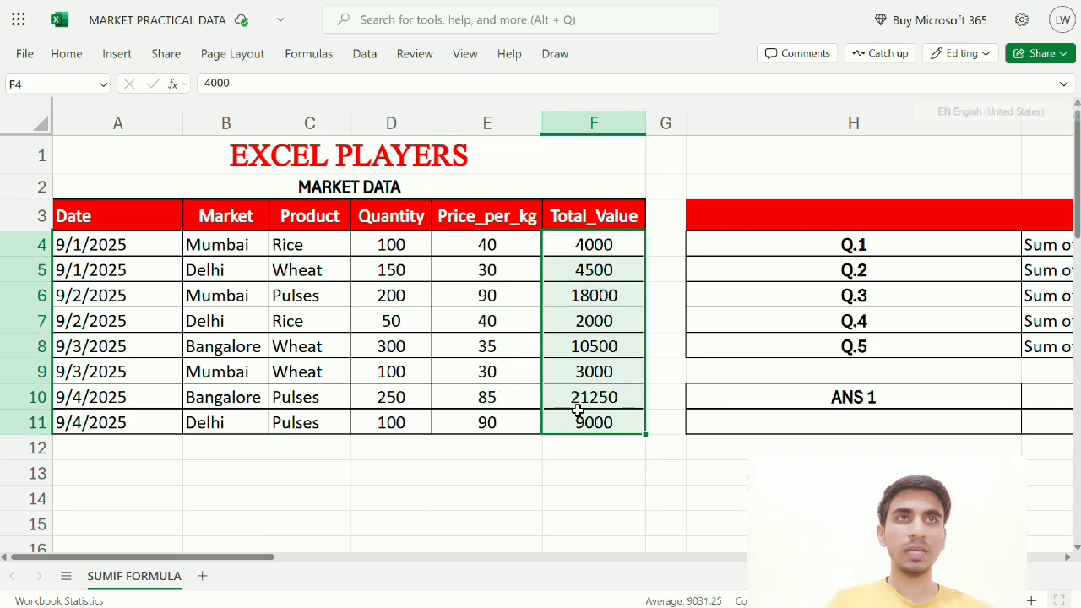
left_click_drag(253, 561, 414, 586)
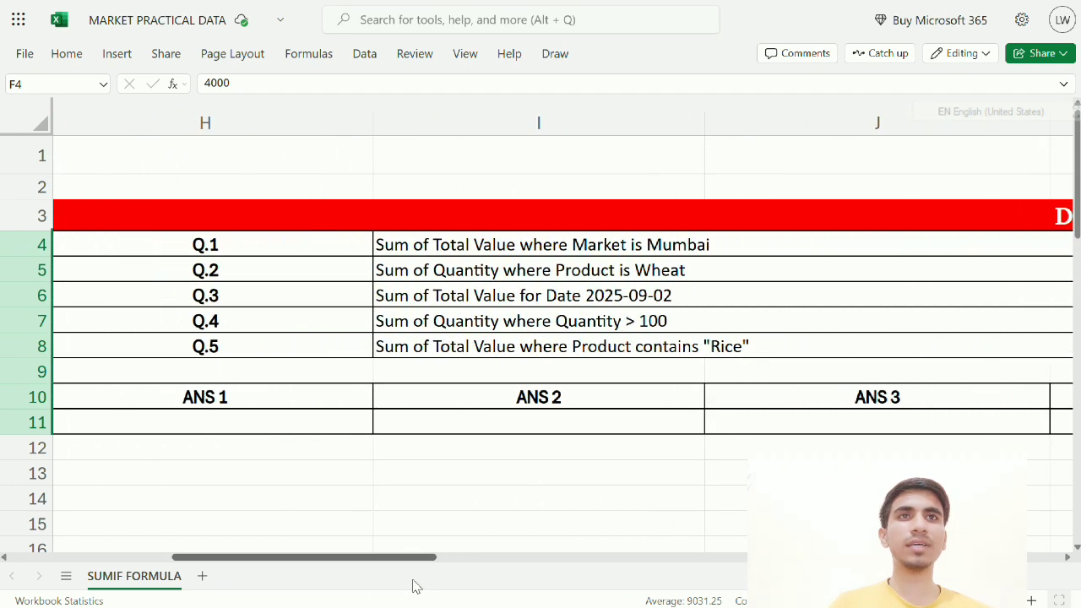
left_click(265, 244)
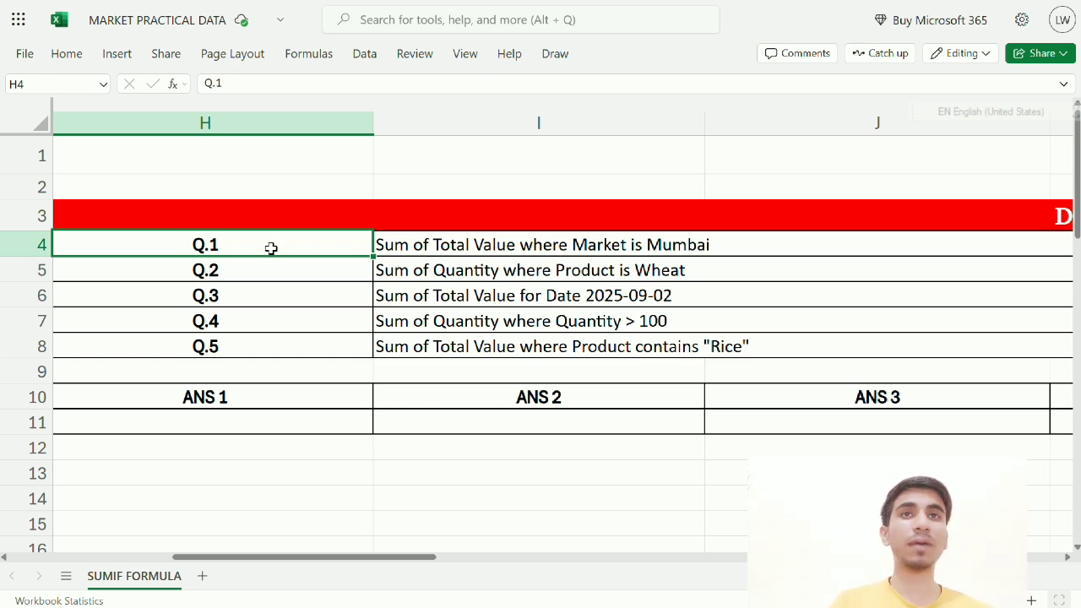
left_click(452, 247)
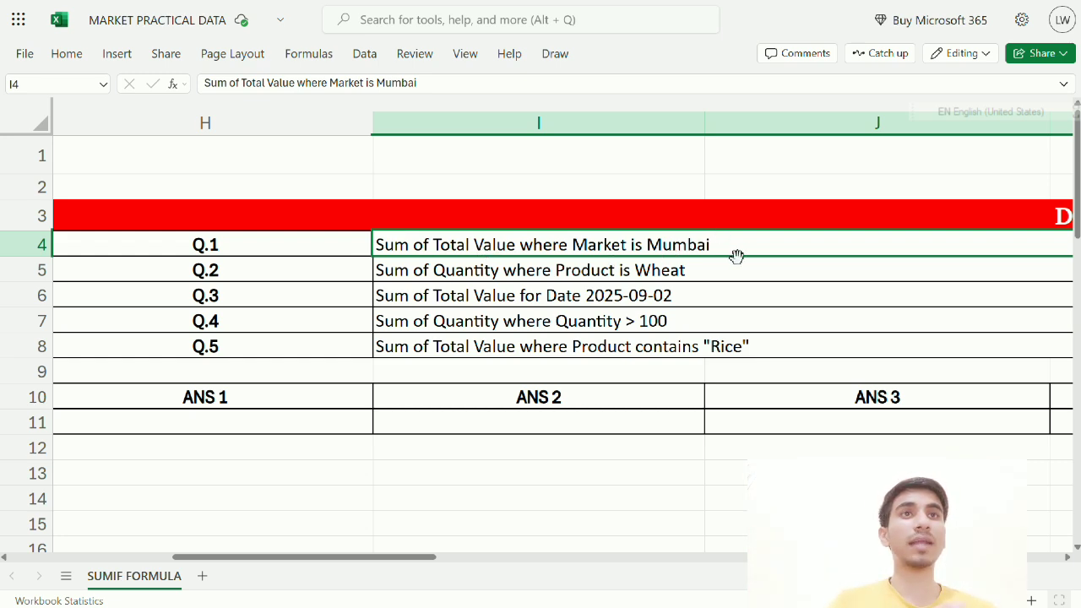
left_click_drag(369, 552, 169, 558)
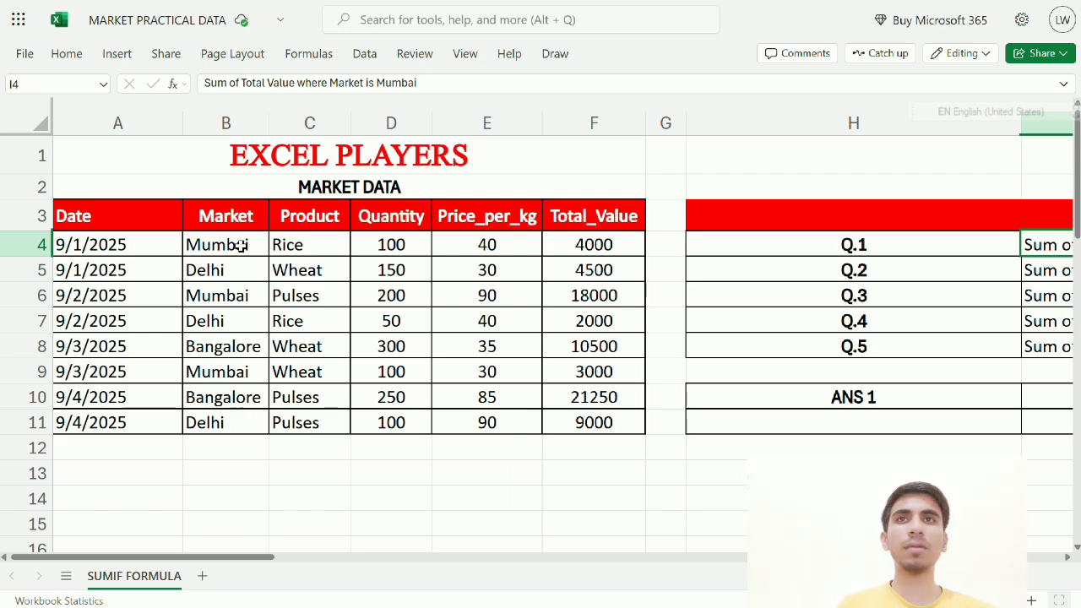
left_click_drag(262, 561, 425, 564)
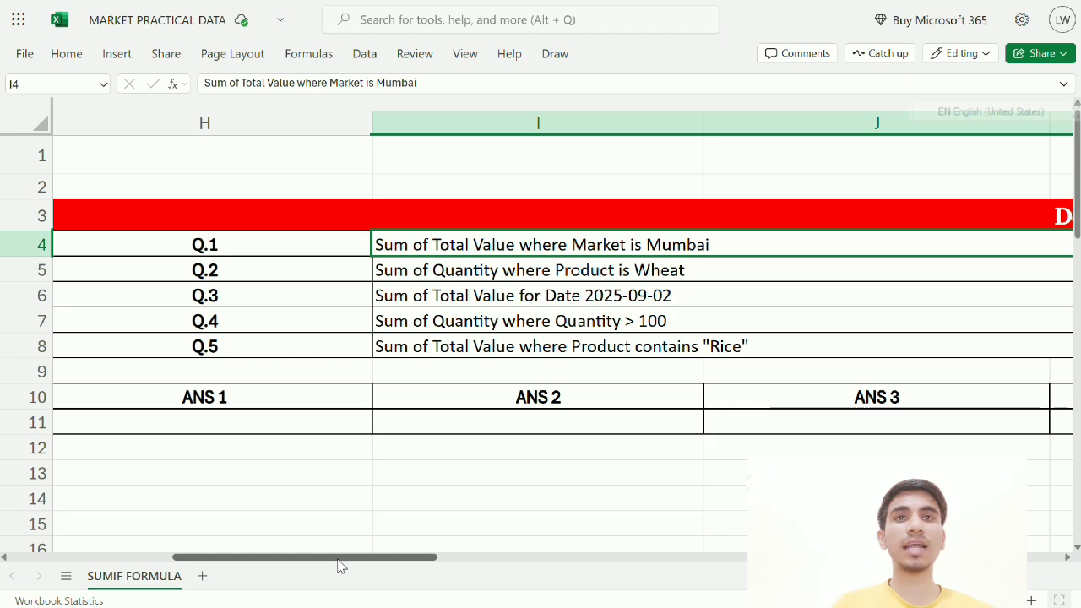
left_click_drag(338, 565, 154, 540)
left_click_drag(595, 234, 615, 423)
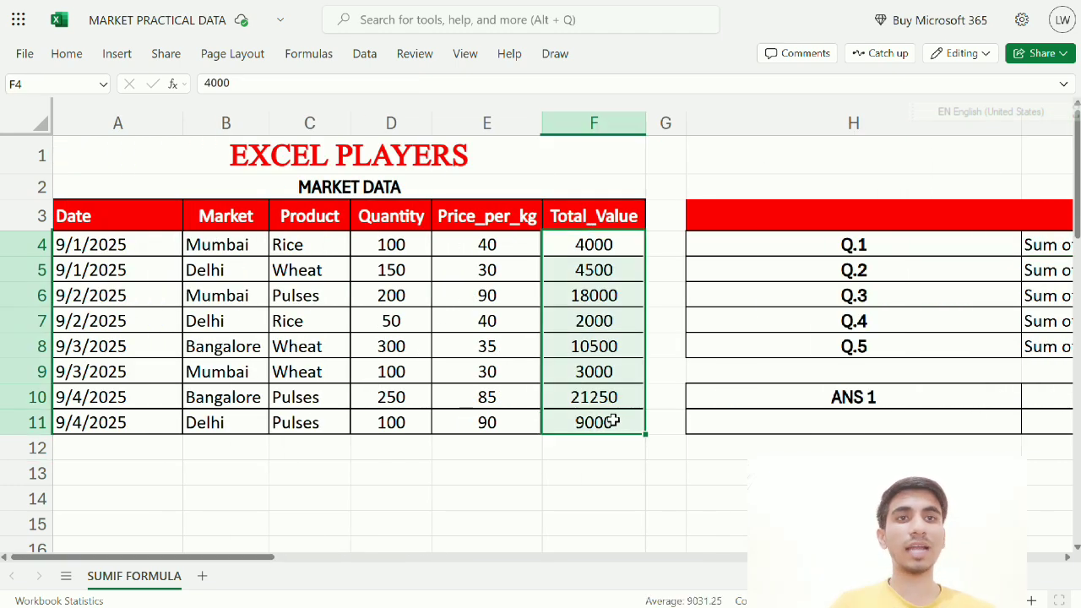
left_click(210, 246)
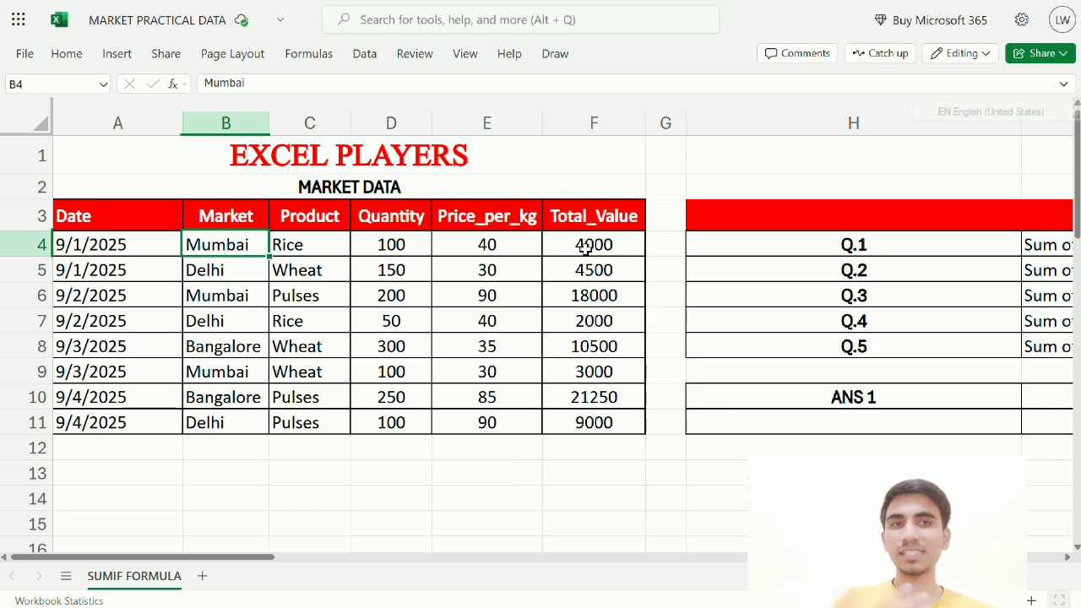
left_click(124, 474)
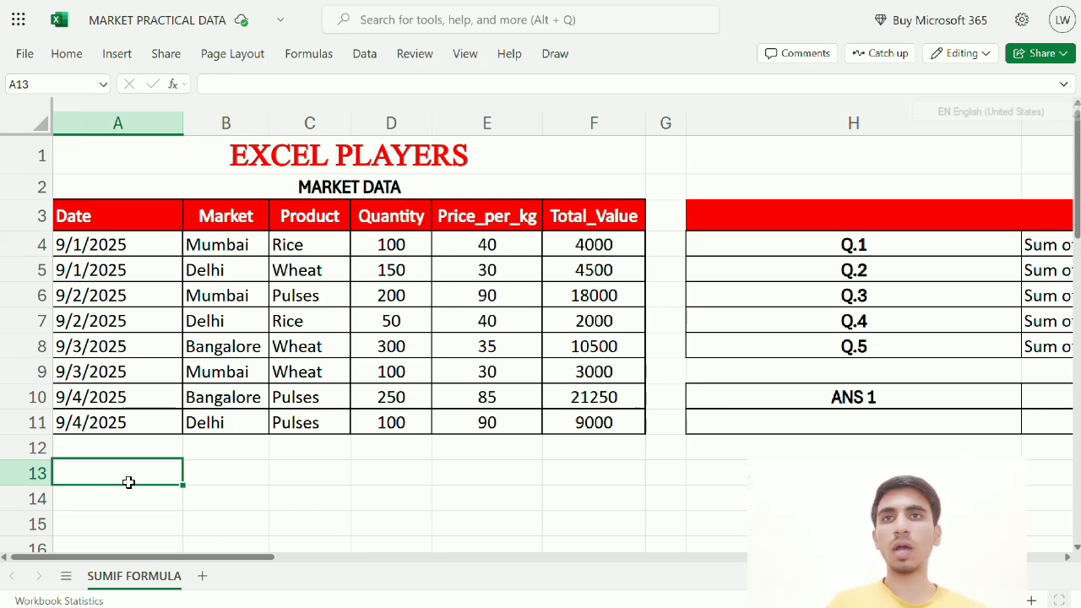
left_click(121, 501)
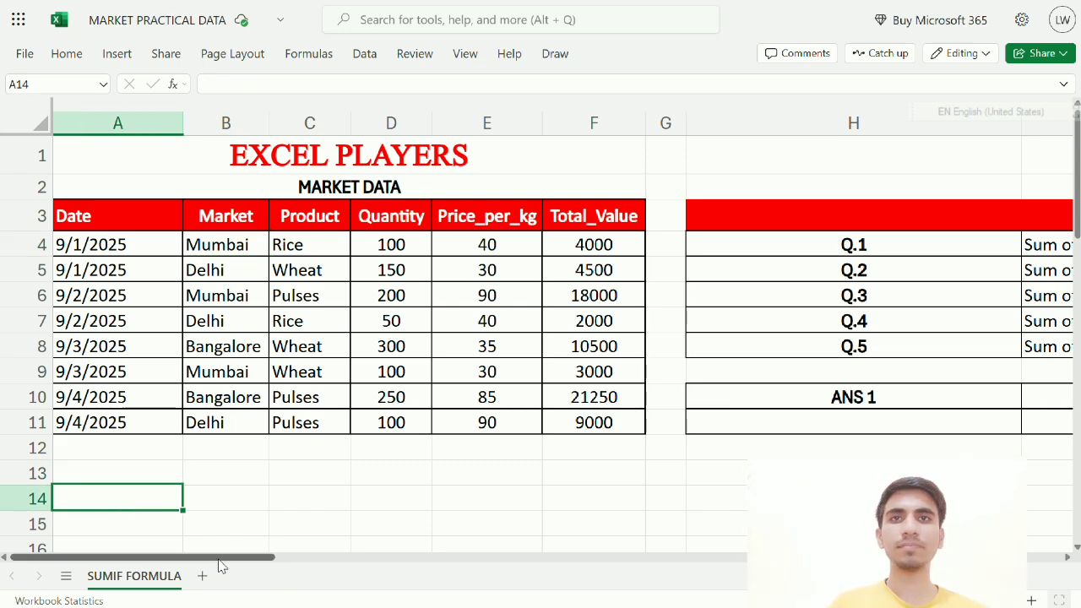
left_click_drag(217, 559, 357, 570)
In H11, build =SUMIF(B4:B11,"MUMBAI",F4:F11 using the Market and Total_Value ranges
left_click(322, 424)
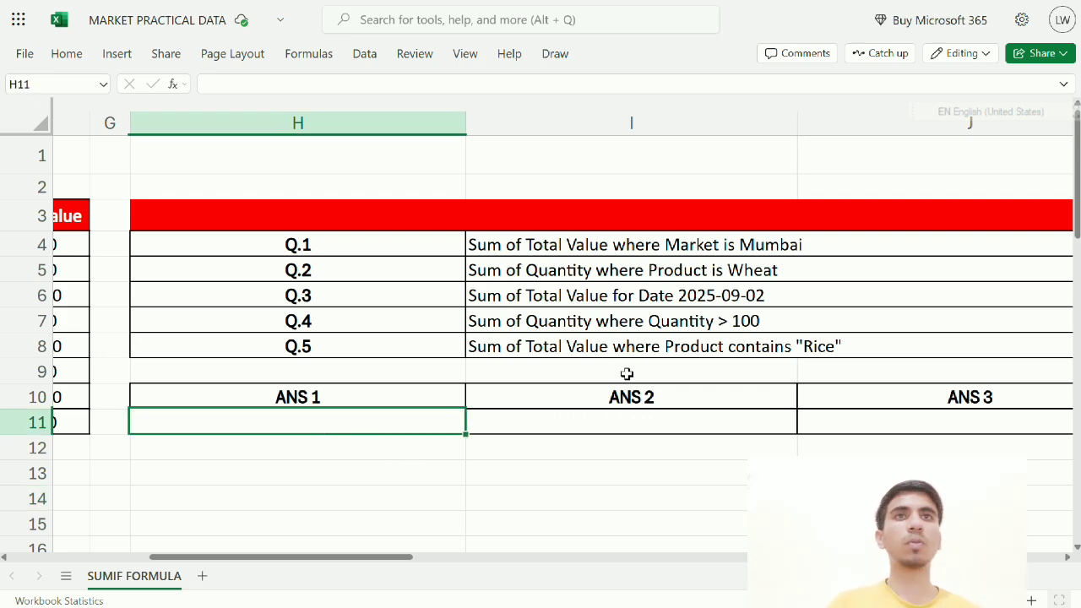
type("=")
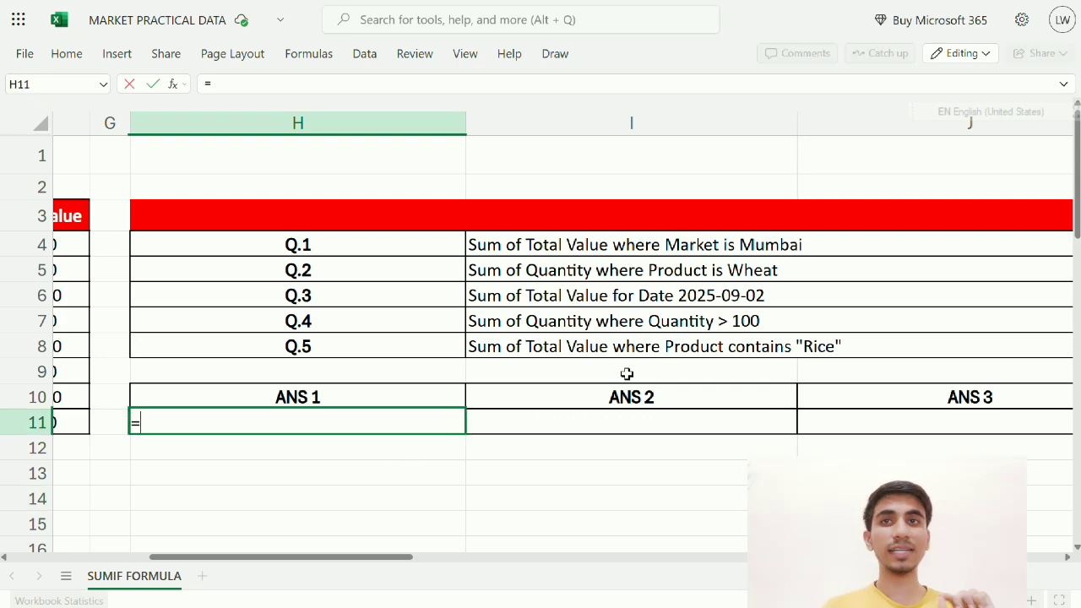
type("SUMIF")
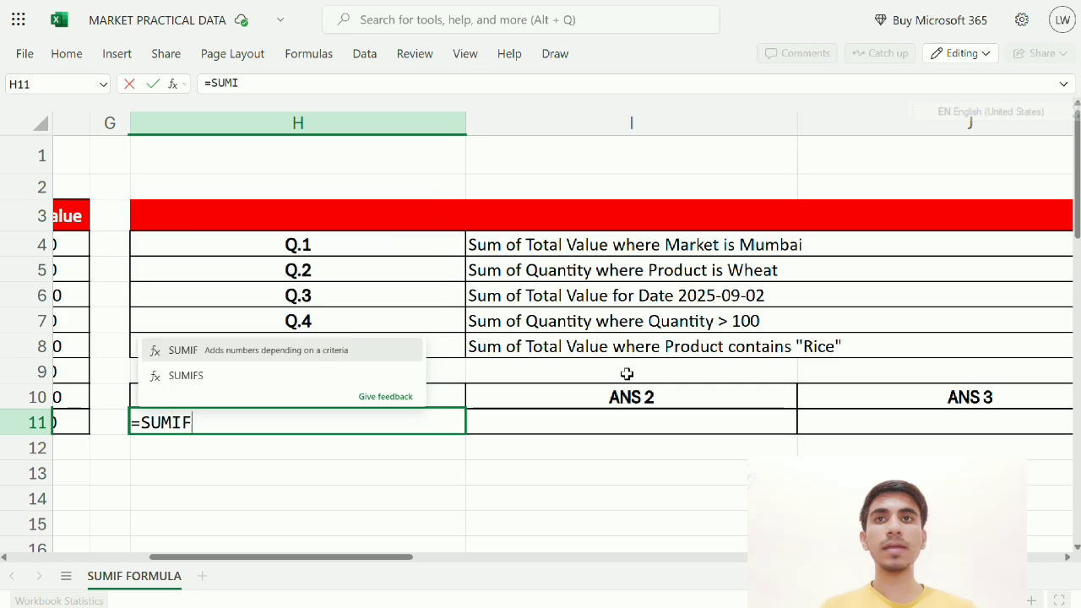
type("(")
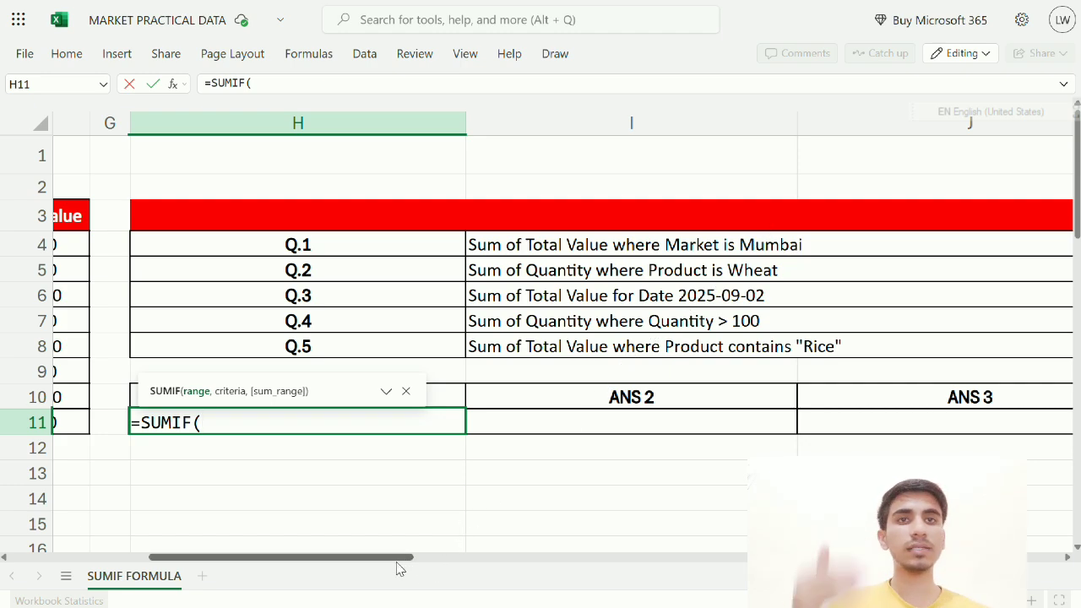
left_click_drag(397, 558, 257, 558)
left_click_drag(235, 241, 229, 426)
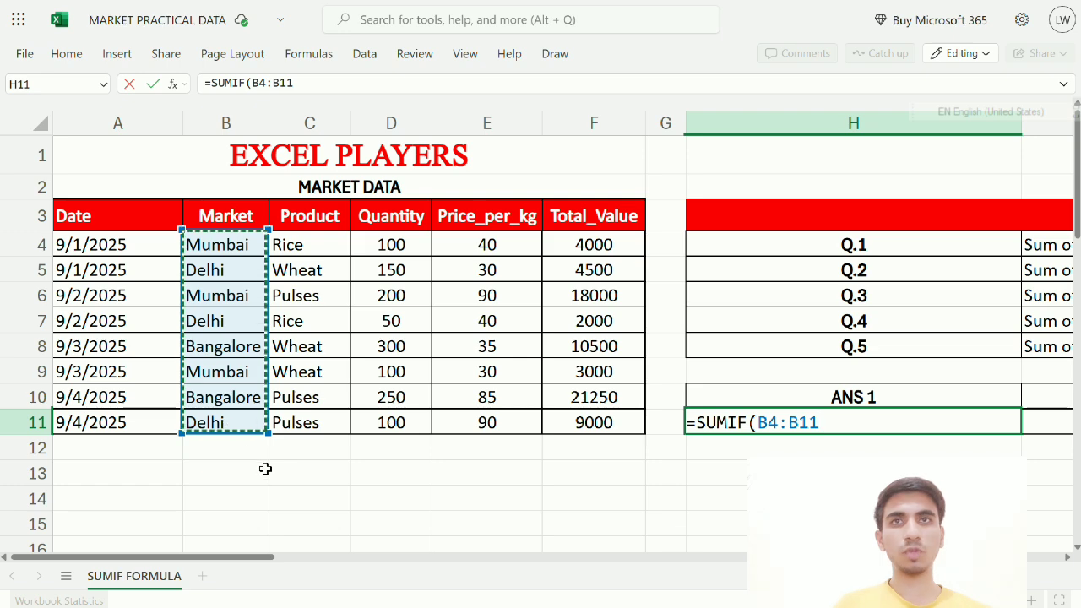
type(",")
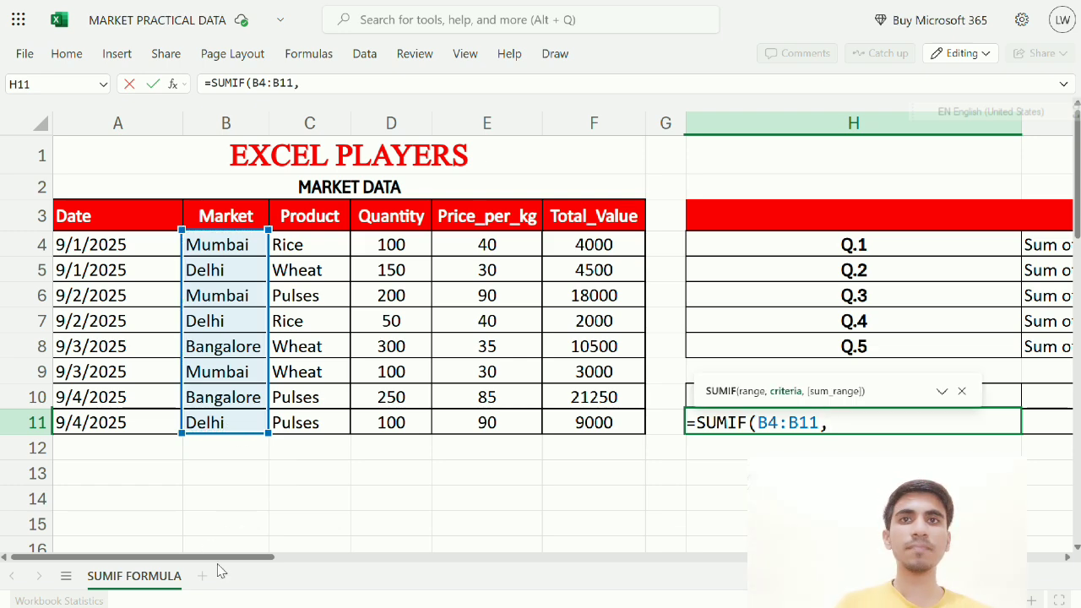
mouse_move(223, 557)
left_mouse_down()
mouse_move(238, 556)
mouse_move(216, 555)
left_mouse_up()
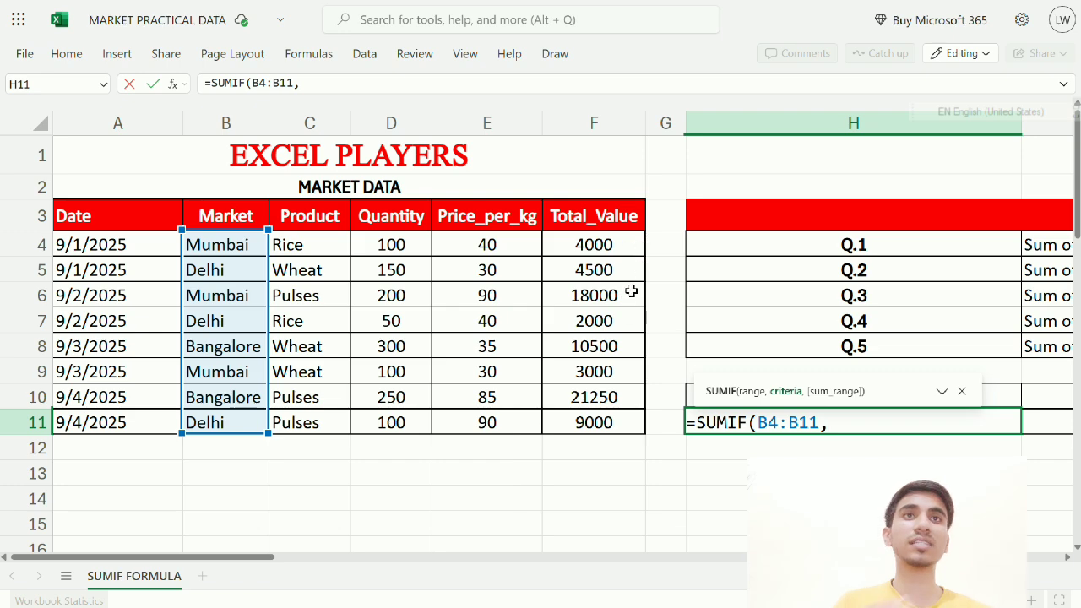
left_click_drag(240, 563, 364, 562)
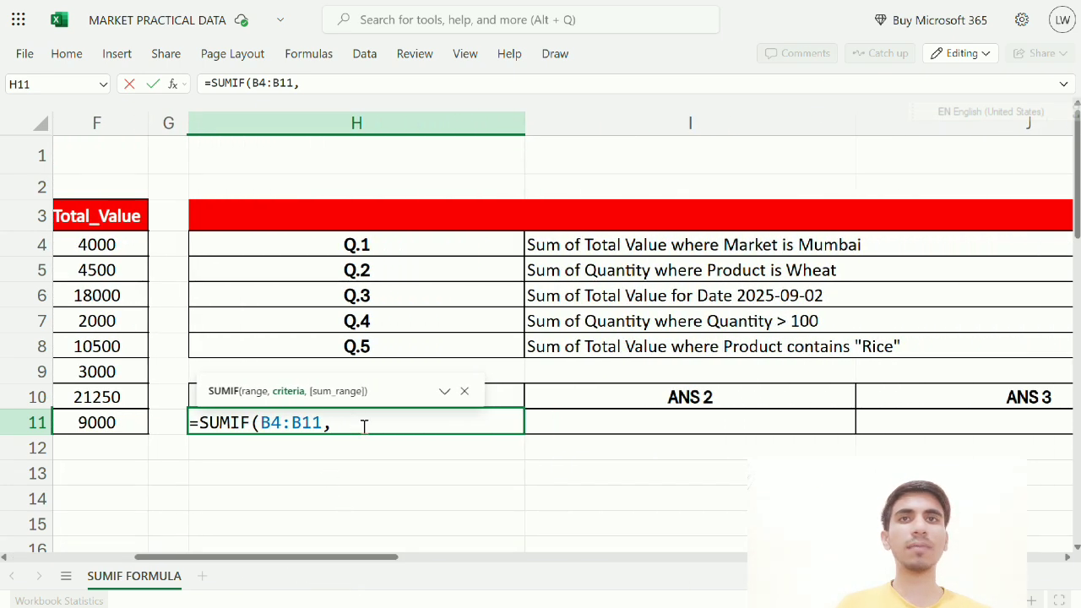
type("\"")
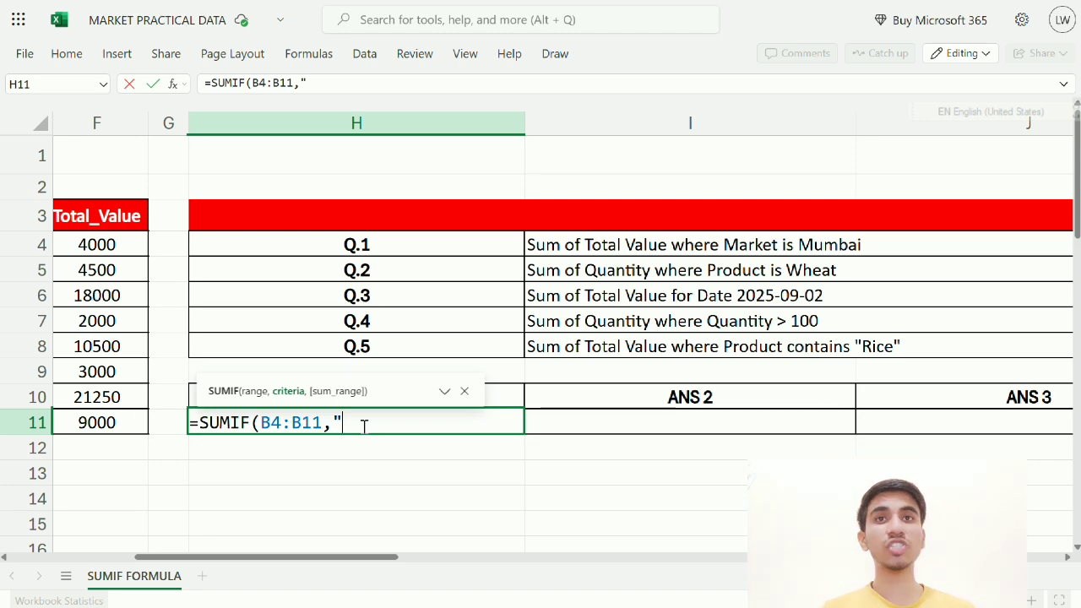
type("MUM")
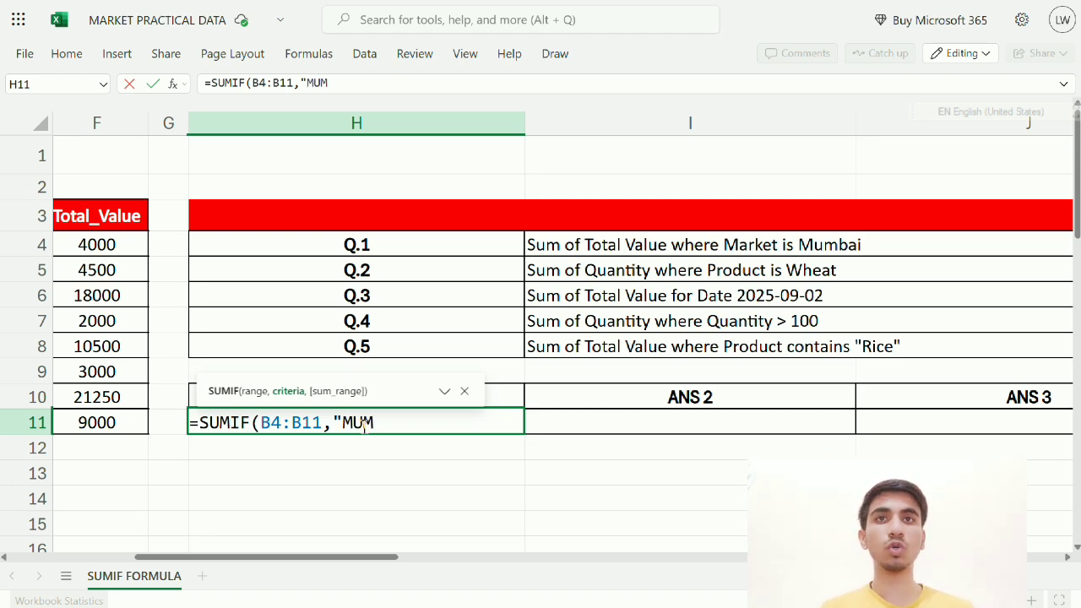
type("BAI\",")
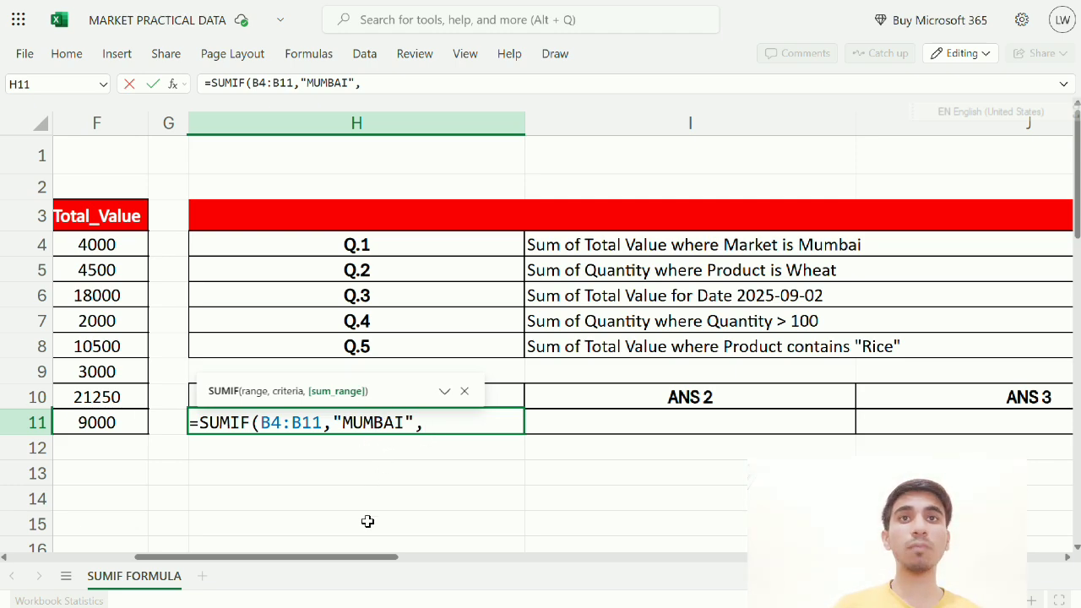
left_click_drag(359, 556, 226, 555)
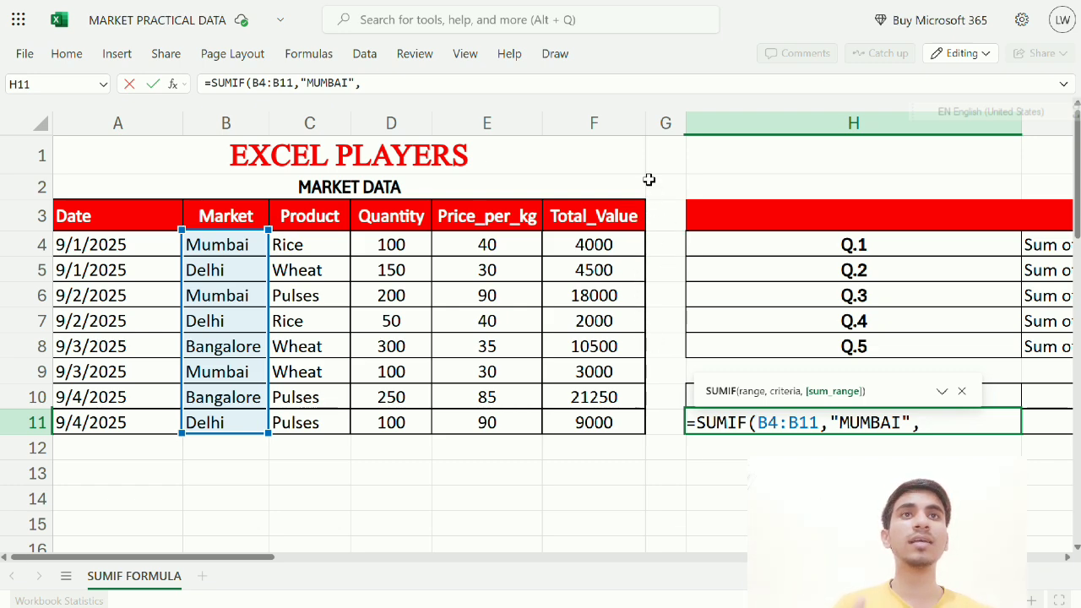
left_click_drag(600, 244, 591, 423)
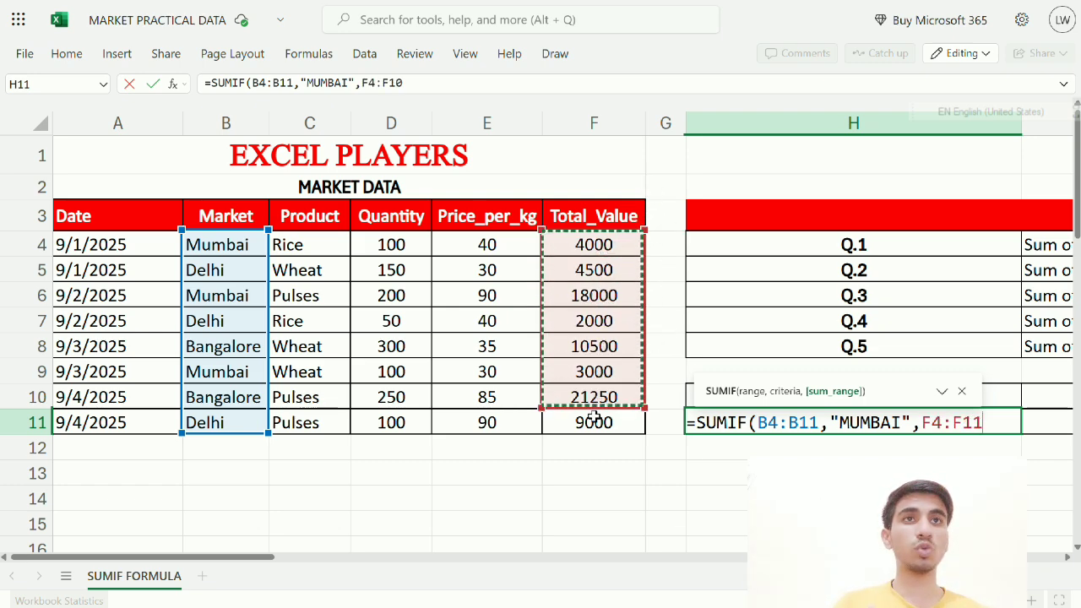
Close and commit the H11 formula to get 25000, checking B4 and F4 (4000)
type(")")
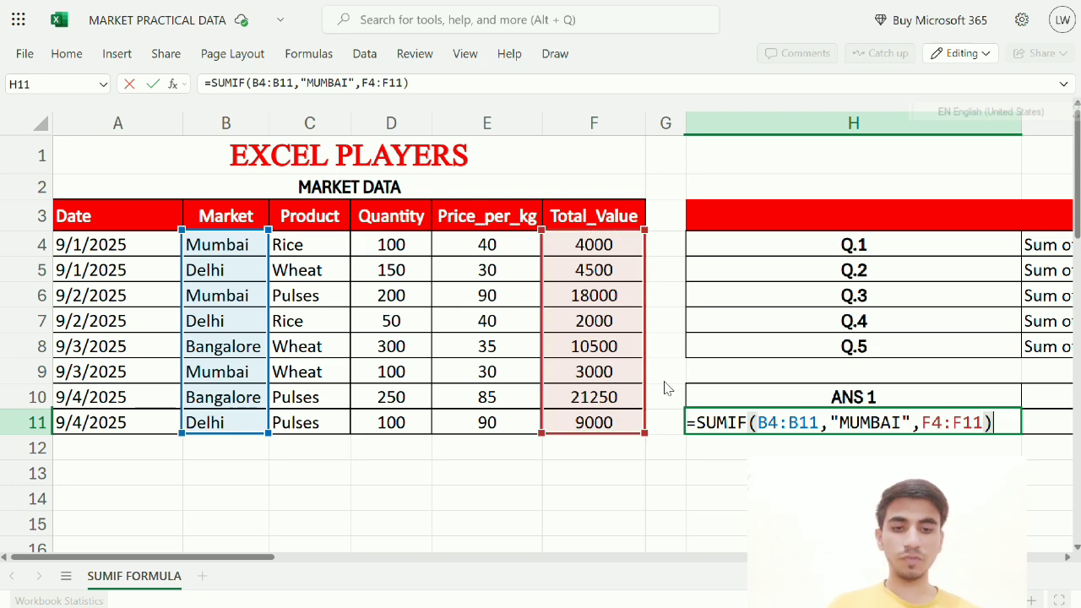
key("ctrl+Return")
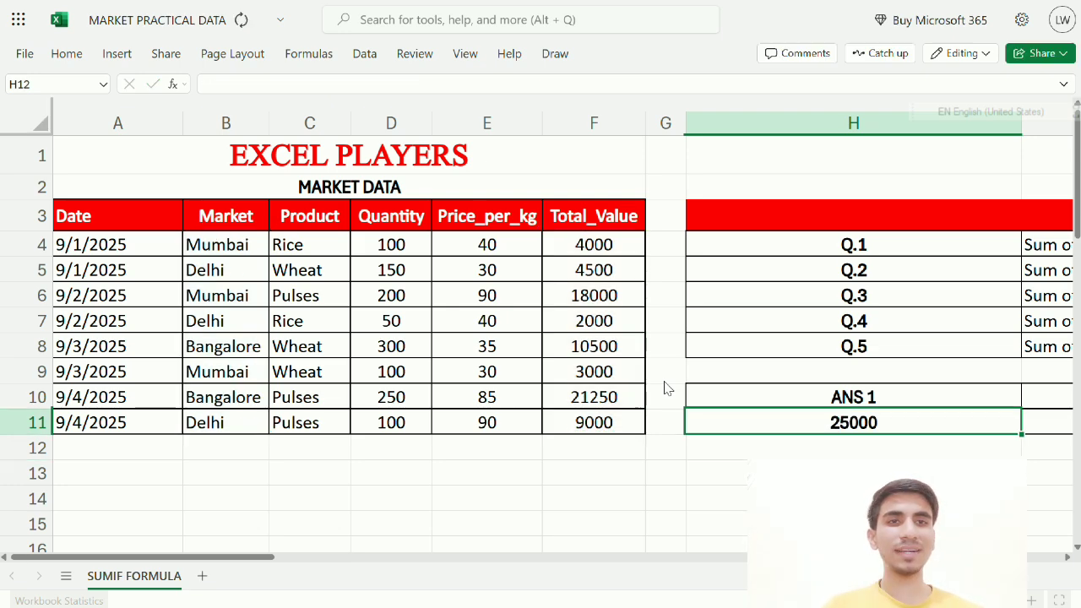
left_click(208, 240)
left_click(574, 244)
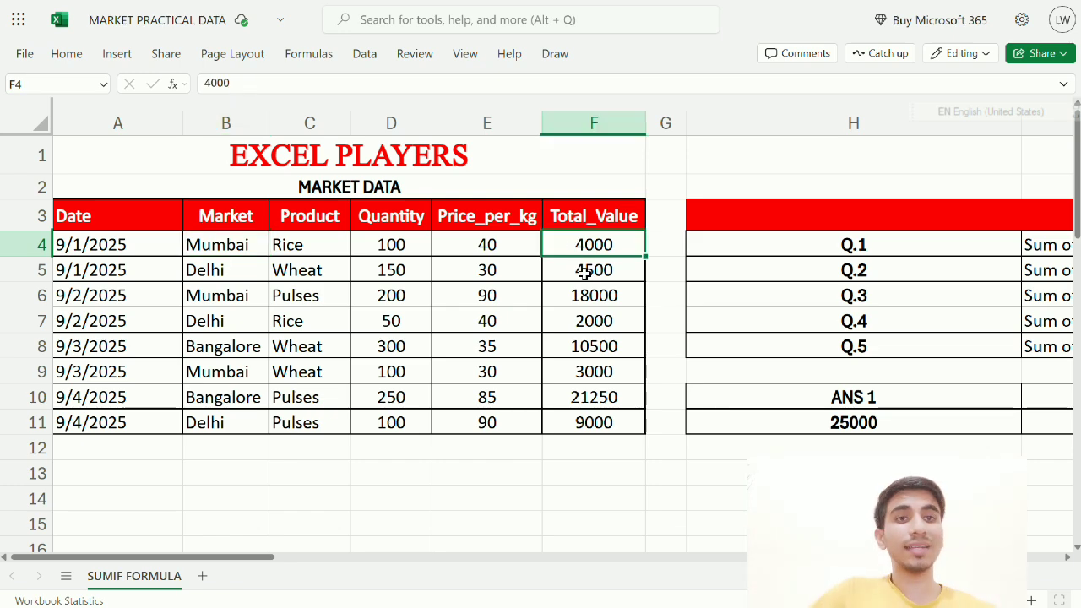
left_click(820, 427)
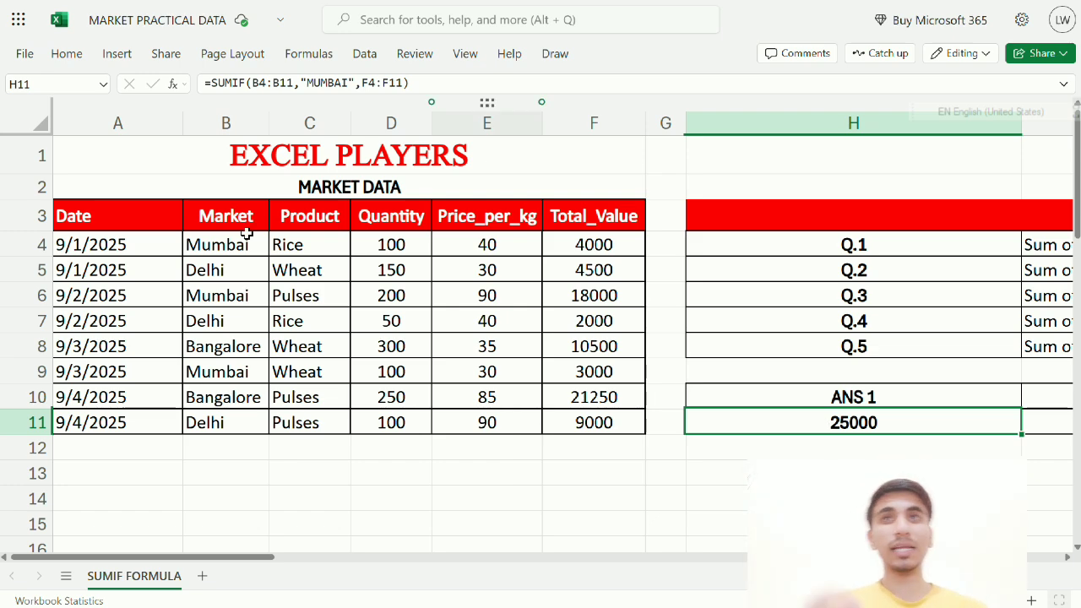
left_click(248, 233)
left_click(604, 244)
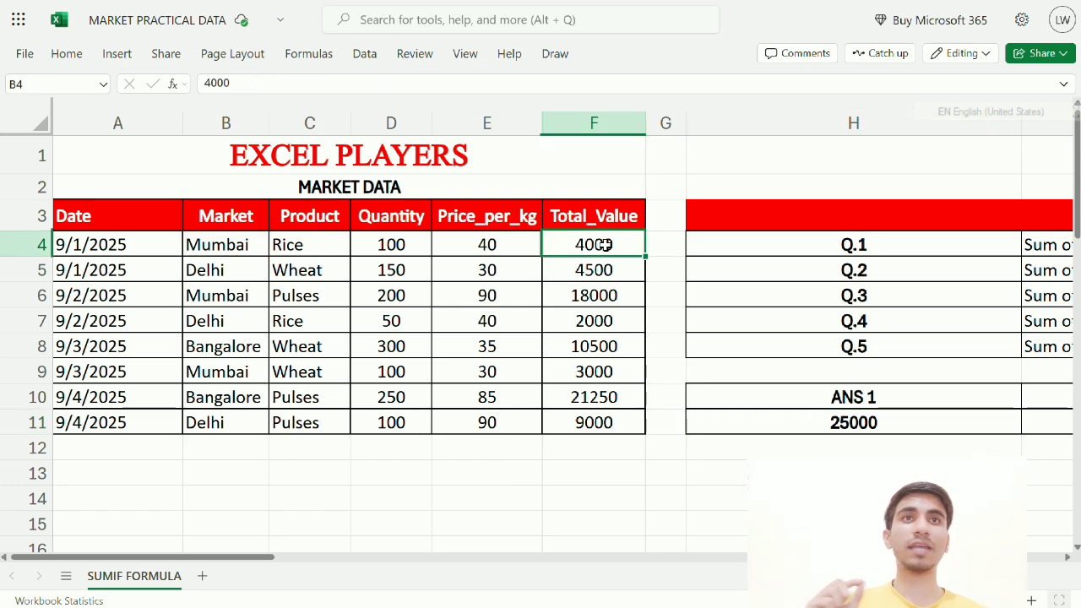
left_click(211, 295)
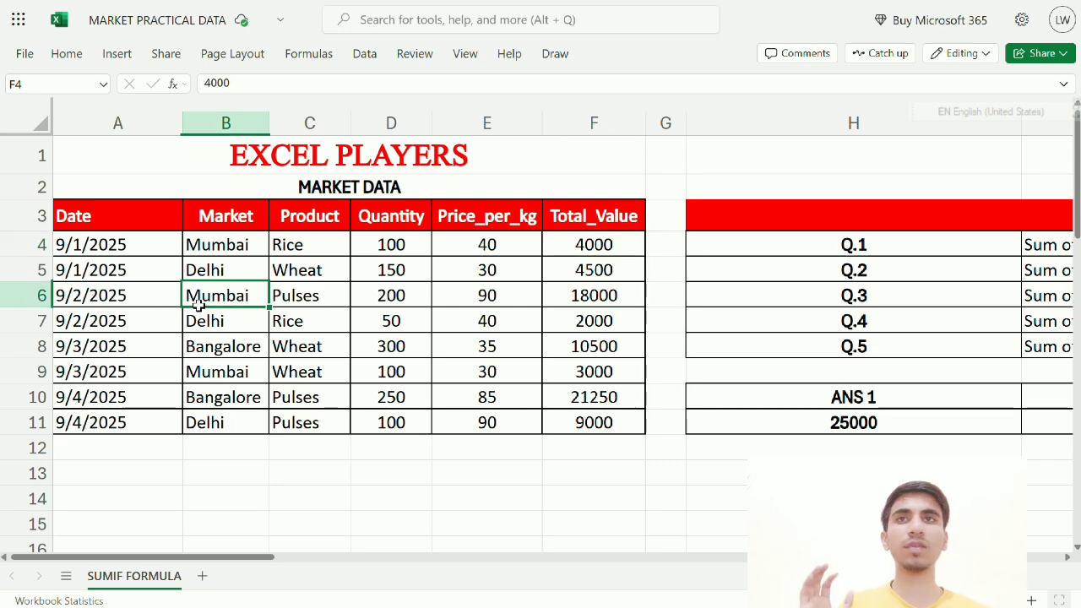
left_click(596, 295)
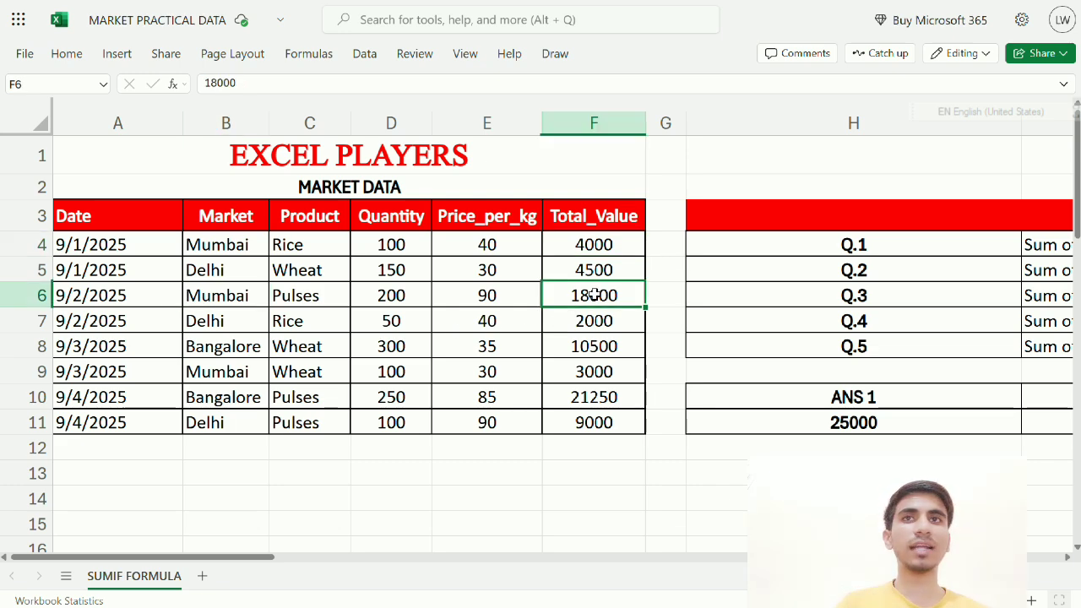
left_click(230, 377)
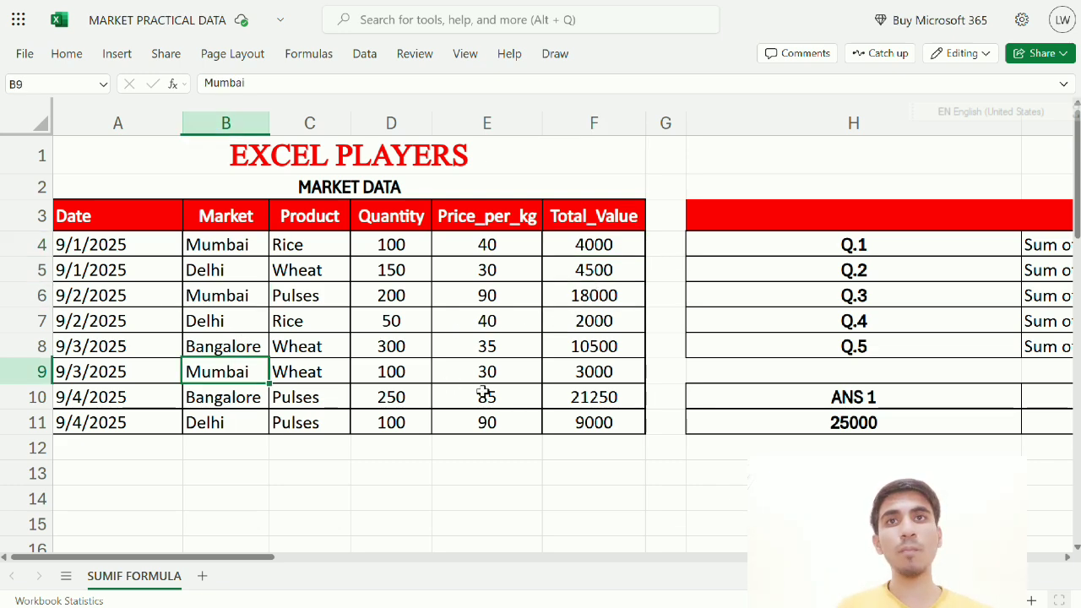
left_click(564, 385)
left_click(565, 373)
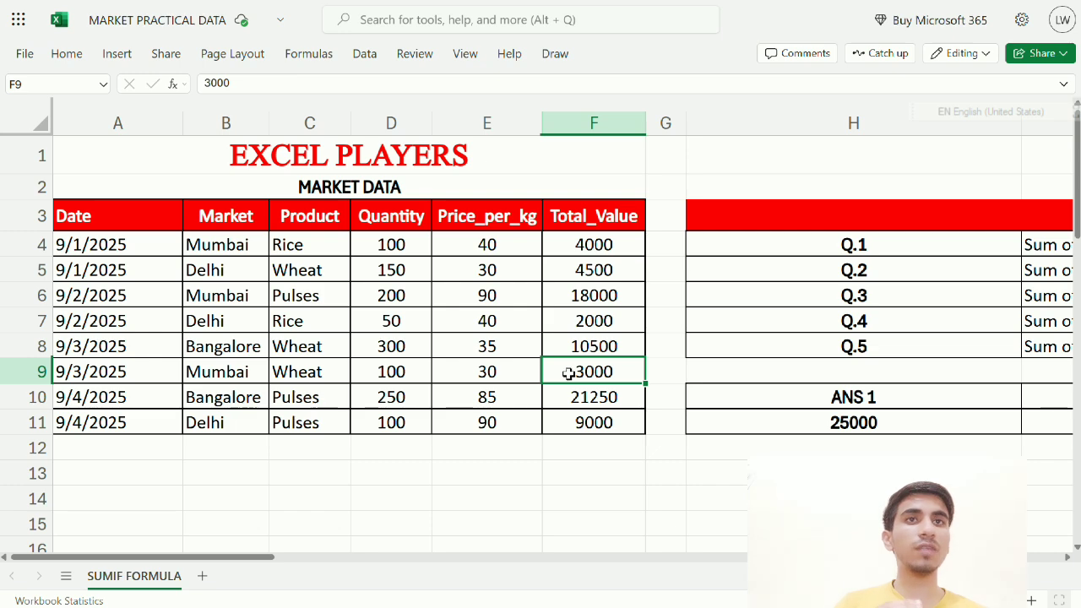
left_click(862, 419)
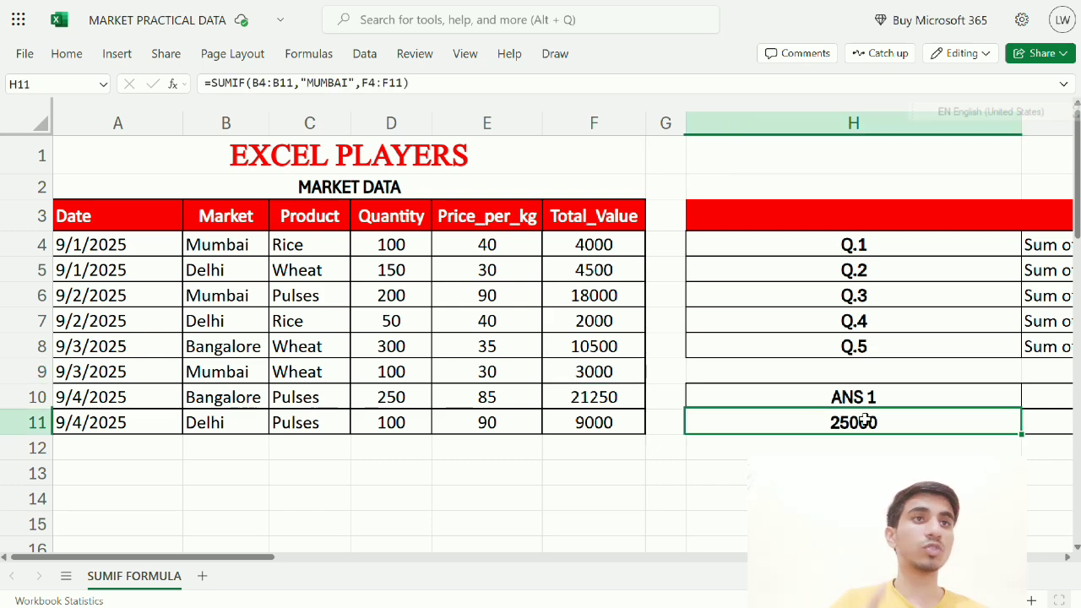
left_click(546, 456)
left_click(605, 473)
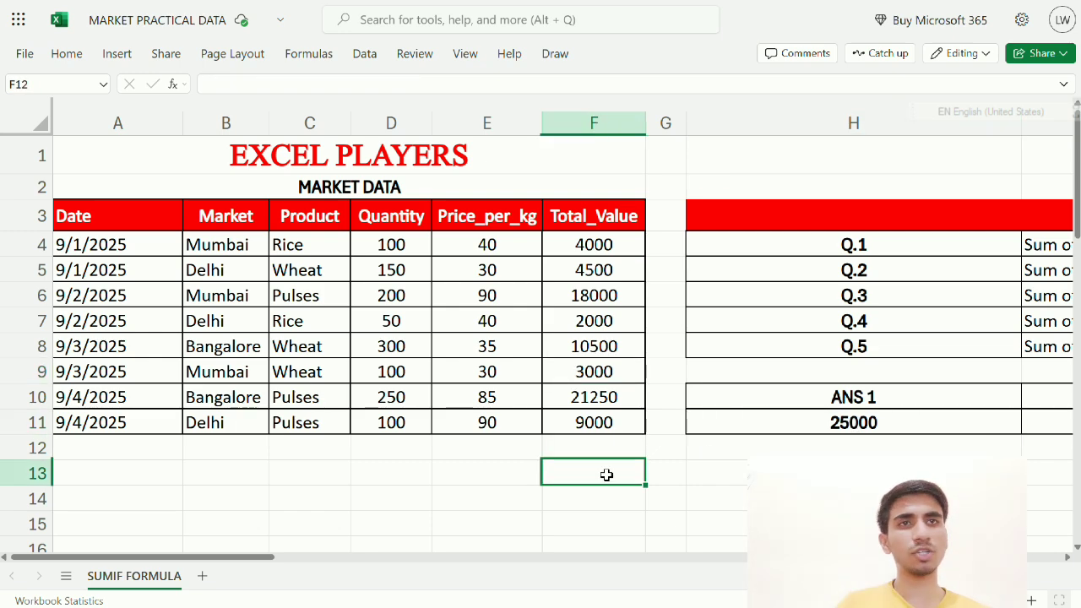
type("=")
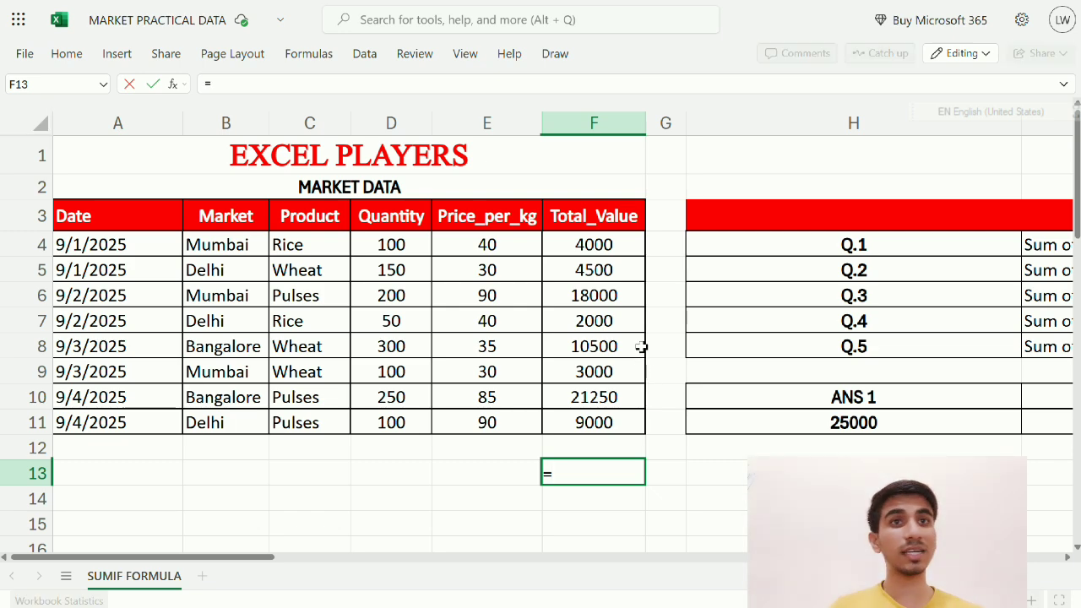
left_click(594, 244)
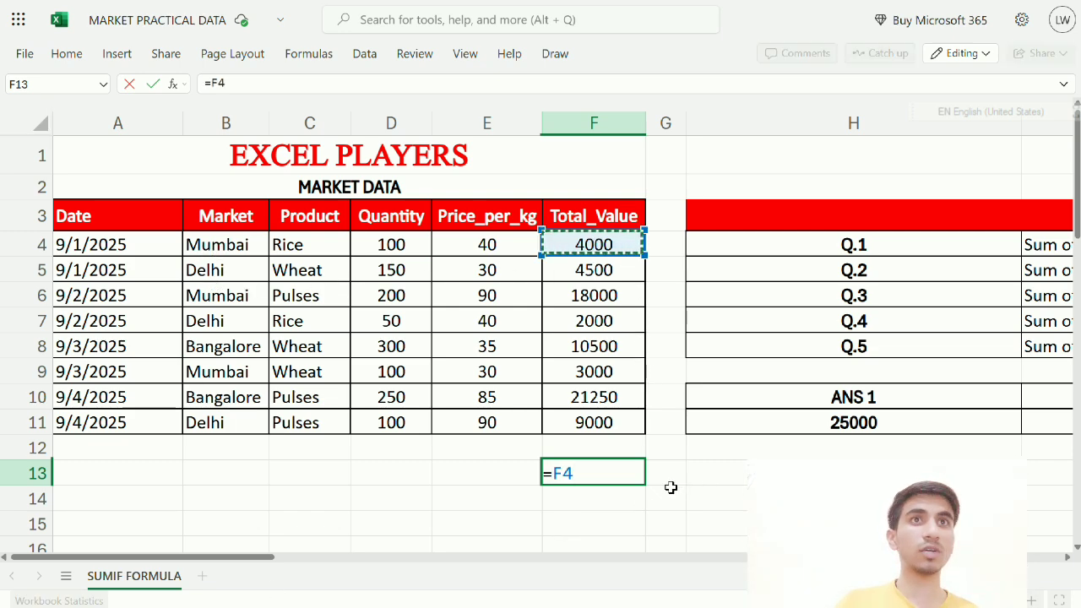
type("+")
left_click(594, 295)
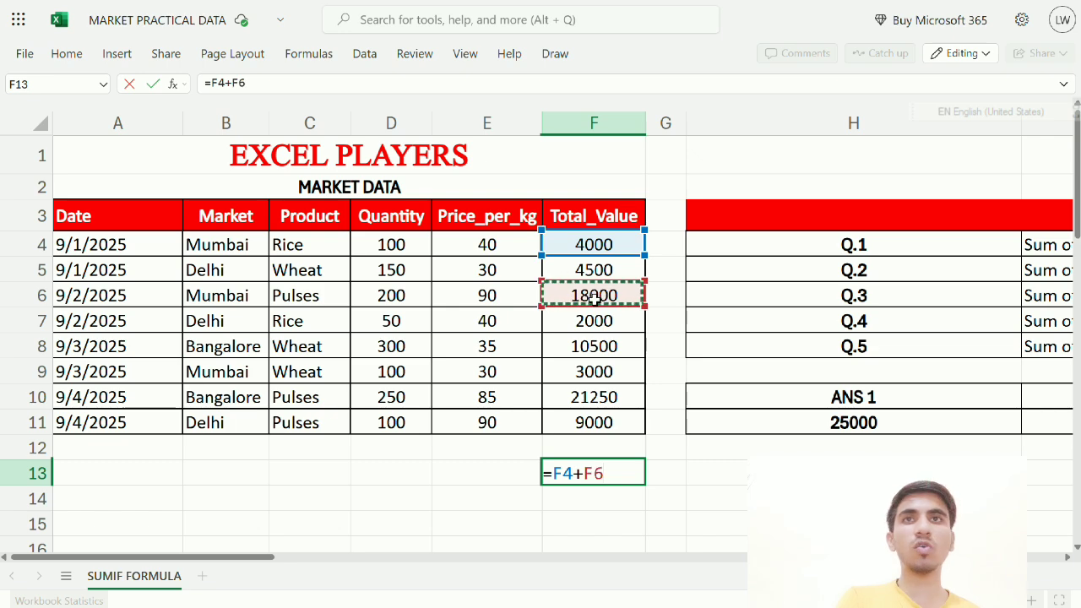
type("+")
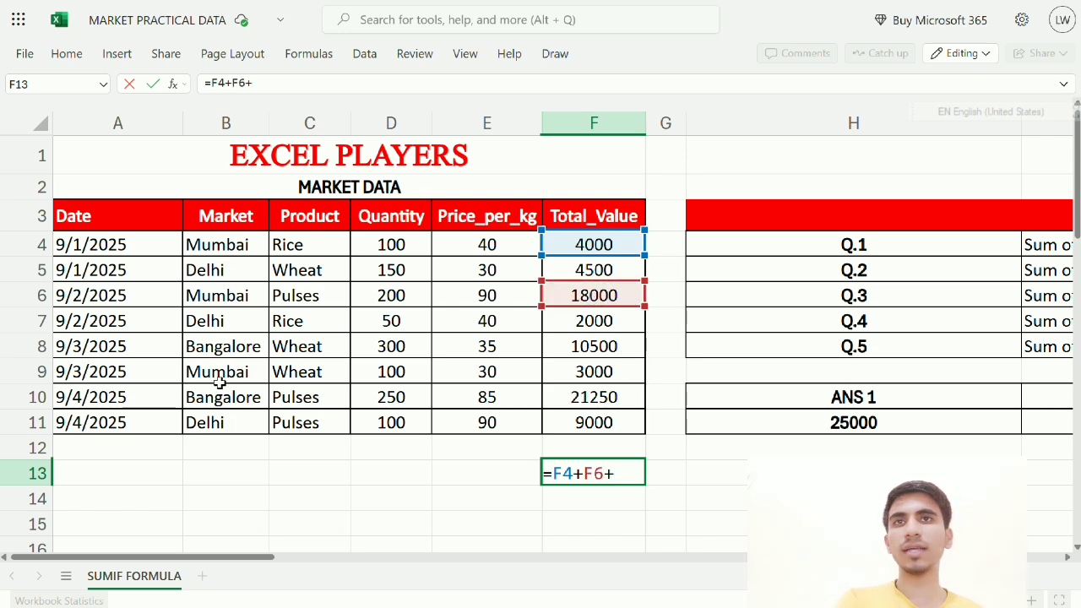
left_click(610, 372)
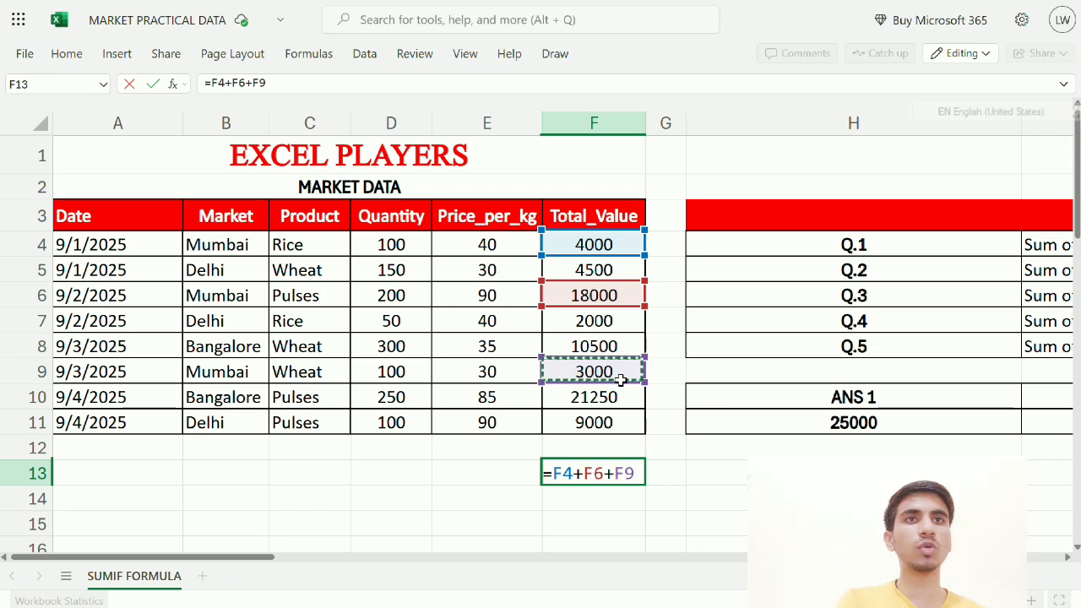
type("+")
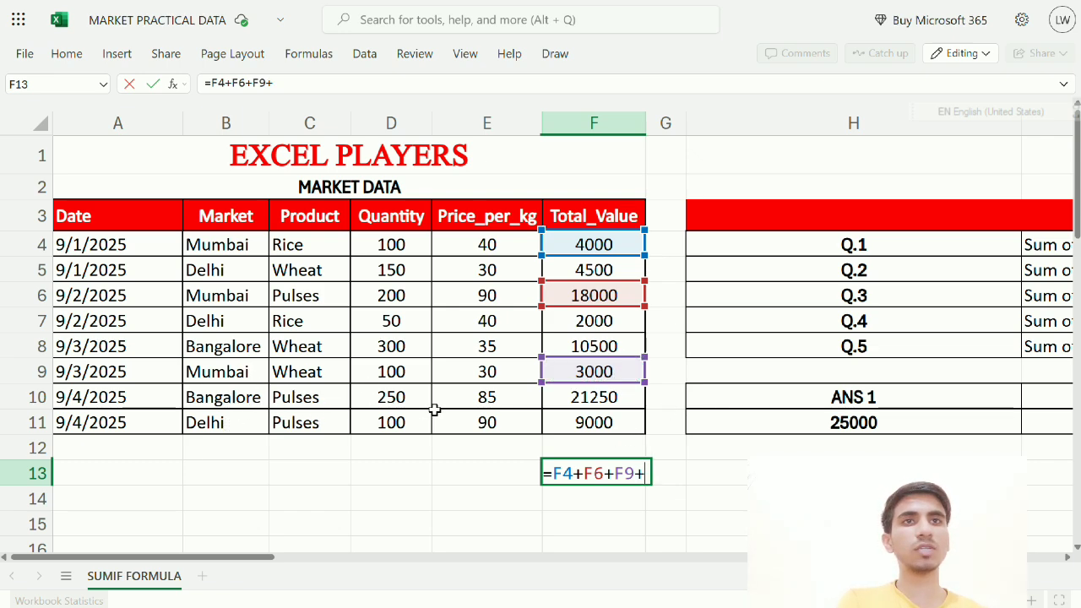
key("BackSpace")
key("Return")
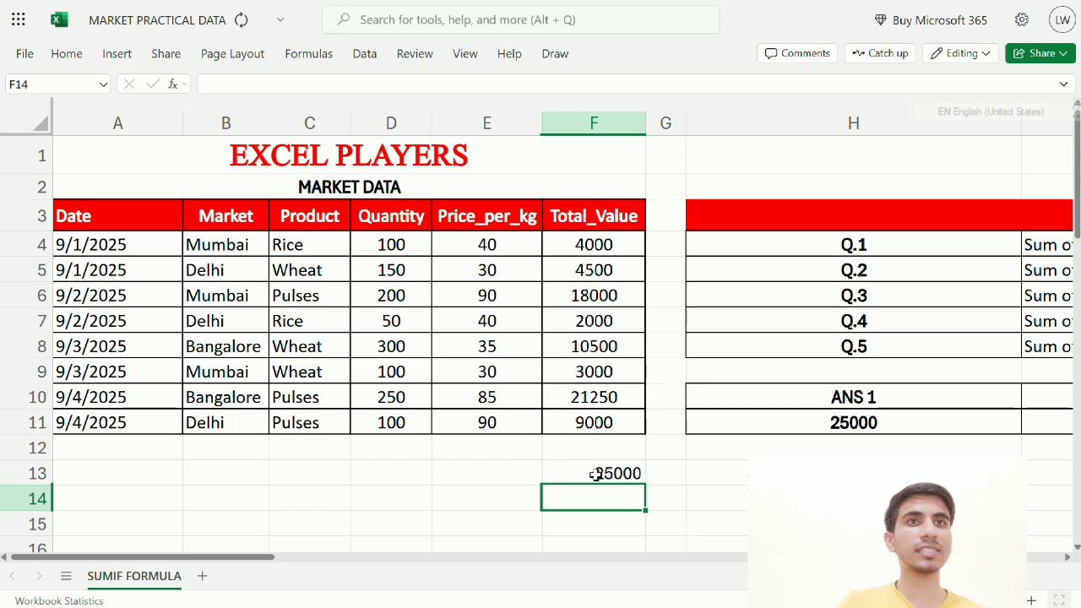
left_click(554, 473)
left_click(818, 422)
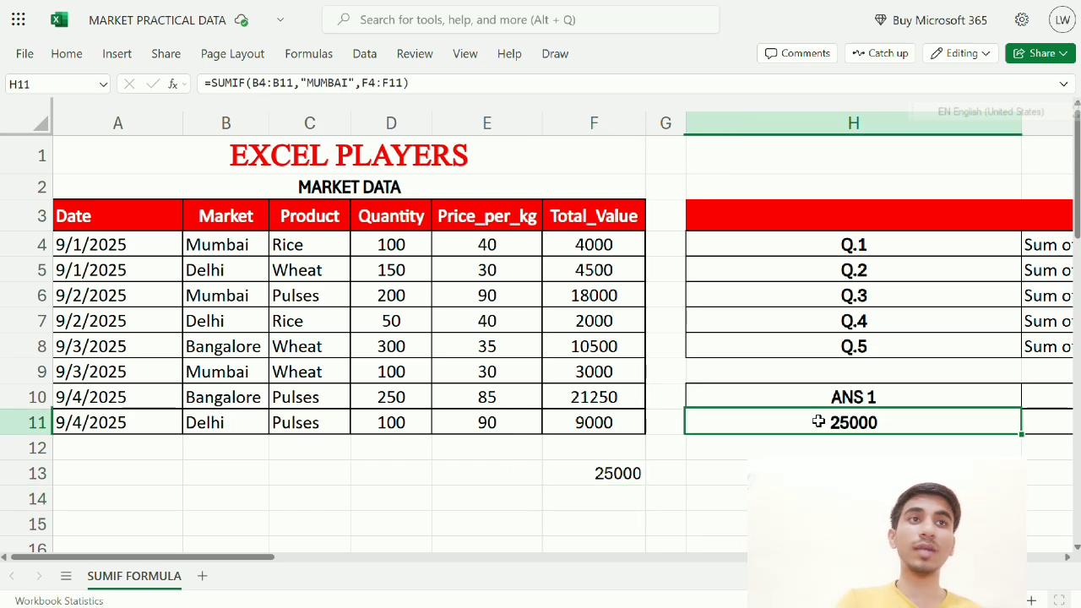
double_click(819, 422)
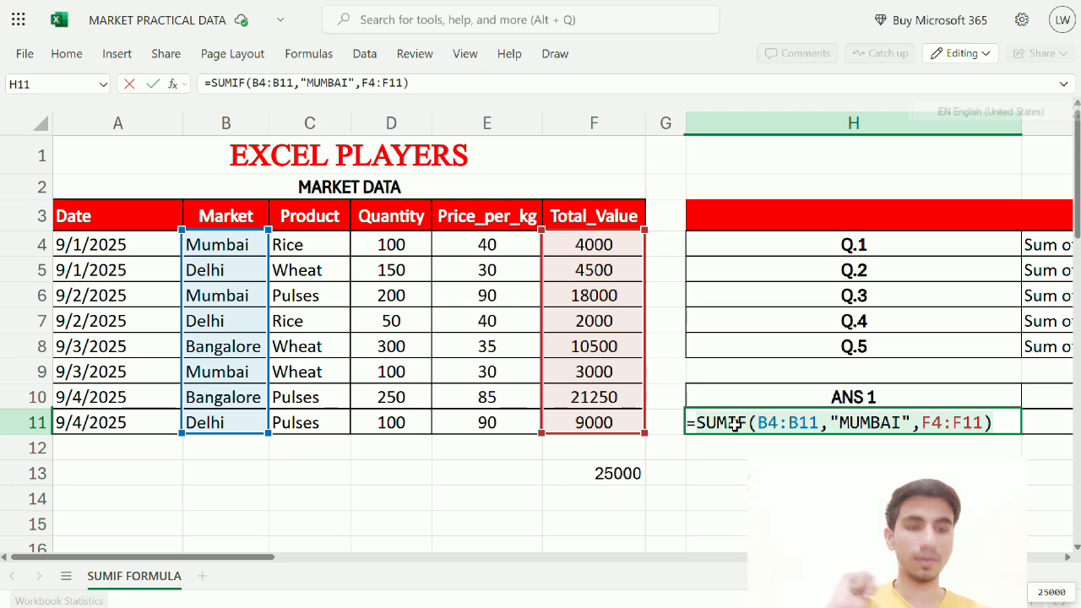
key("Return")
left_click(601, 473)
key("Delete")
key("Return")
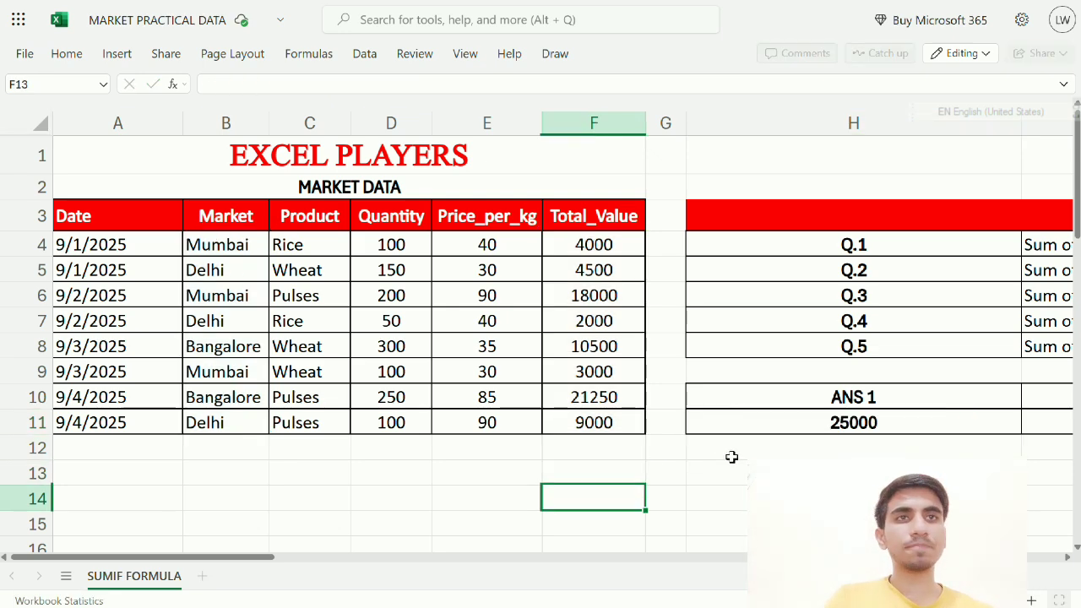
left_click(835, 414)
left_click(838, 392)
key("Right")
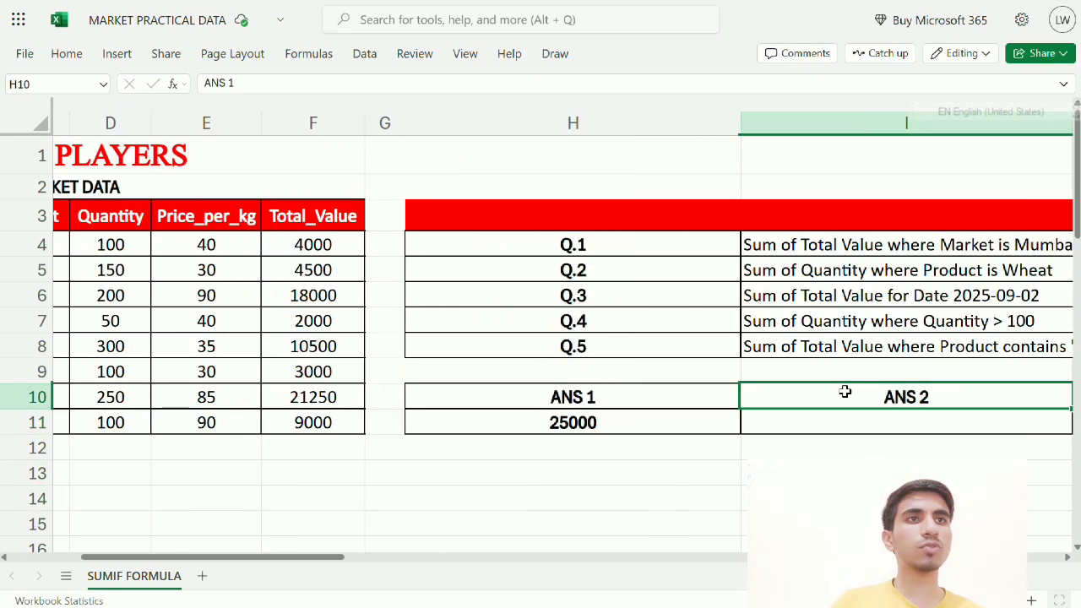
key("Right")
key("Left")
key("Left")
key("Left")
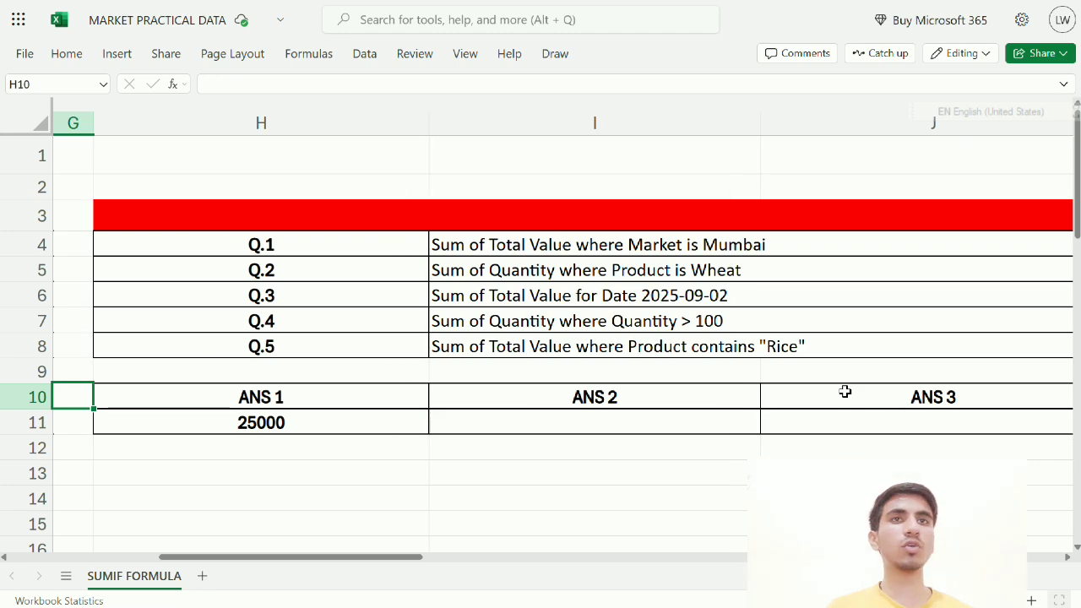
key("Right")
key("Down")
key("Right")
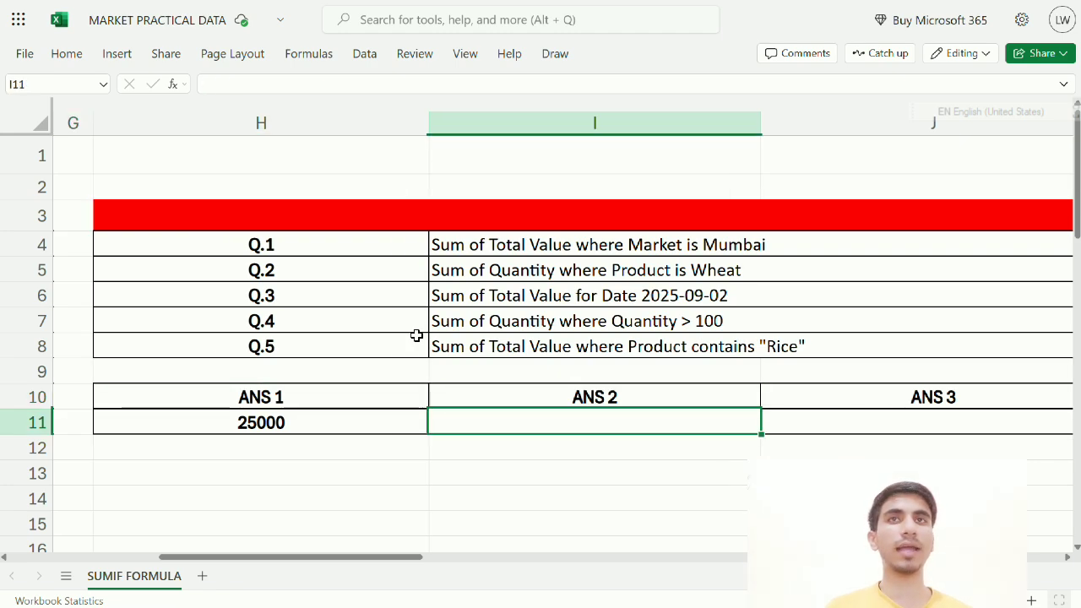
left_click(470, 268)
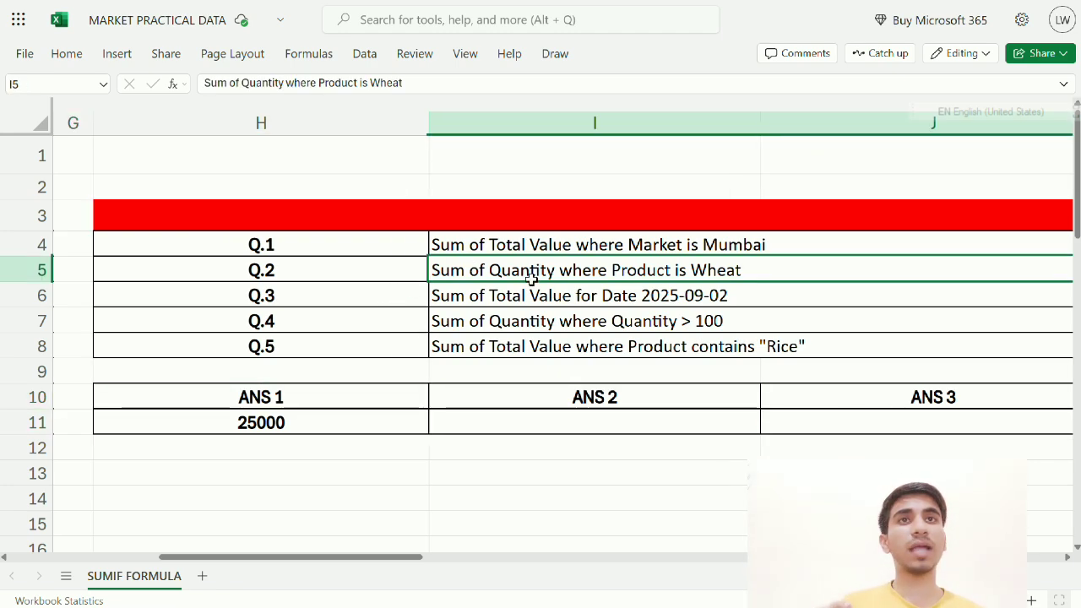
left_click_drag(376, 559, 228, 559)
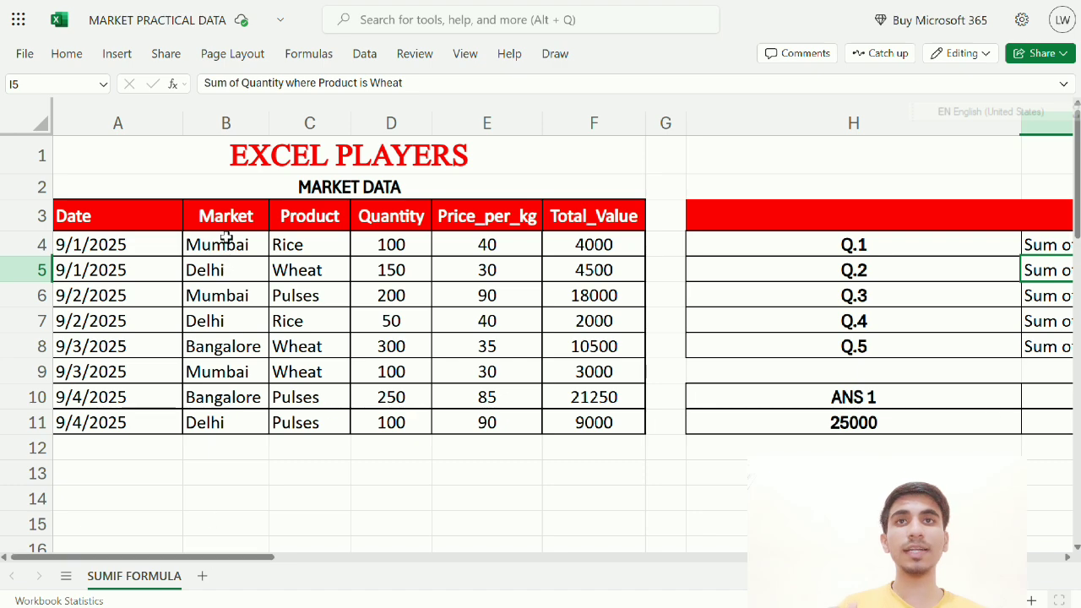
left_click_drag(426, 241, 419, 441)
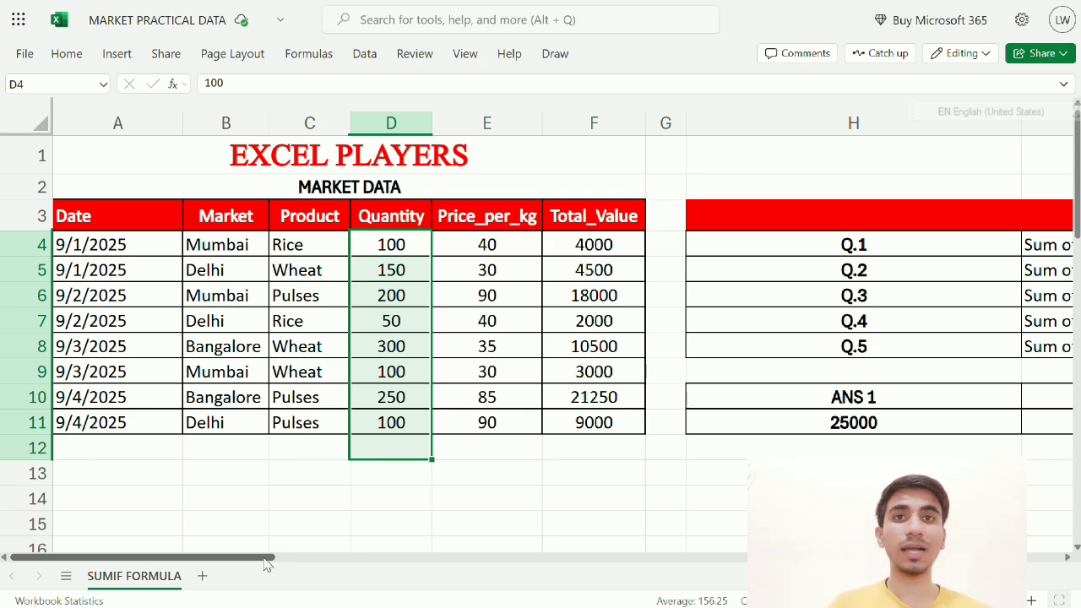
left_click_drag(265, 560, 447, 557)
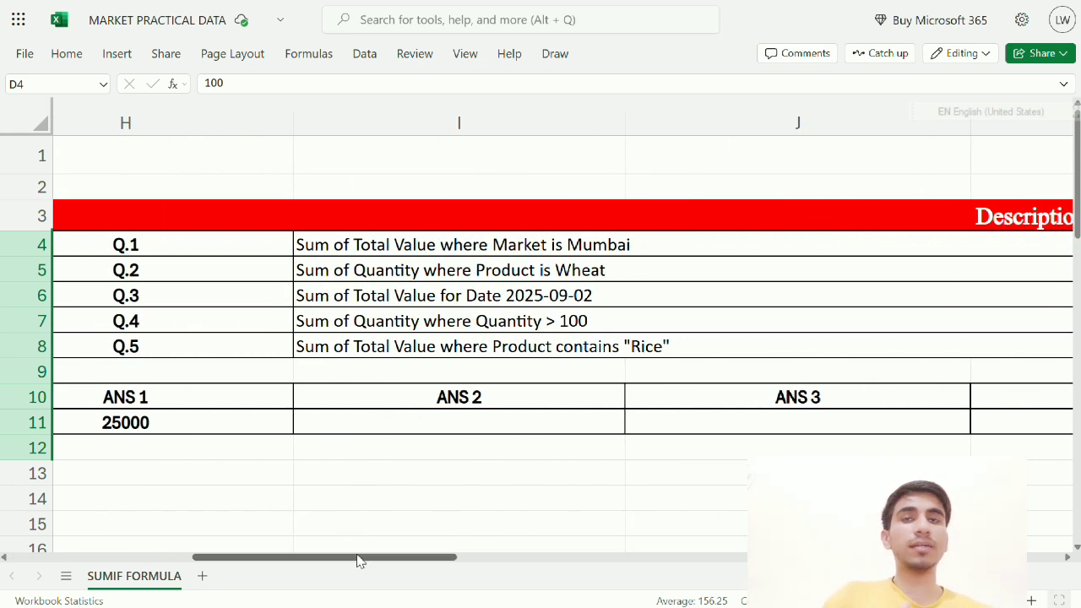
left_click_drag(357, 560, 174, 558)
left_click(319, 272)
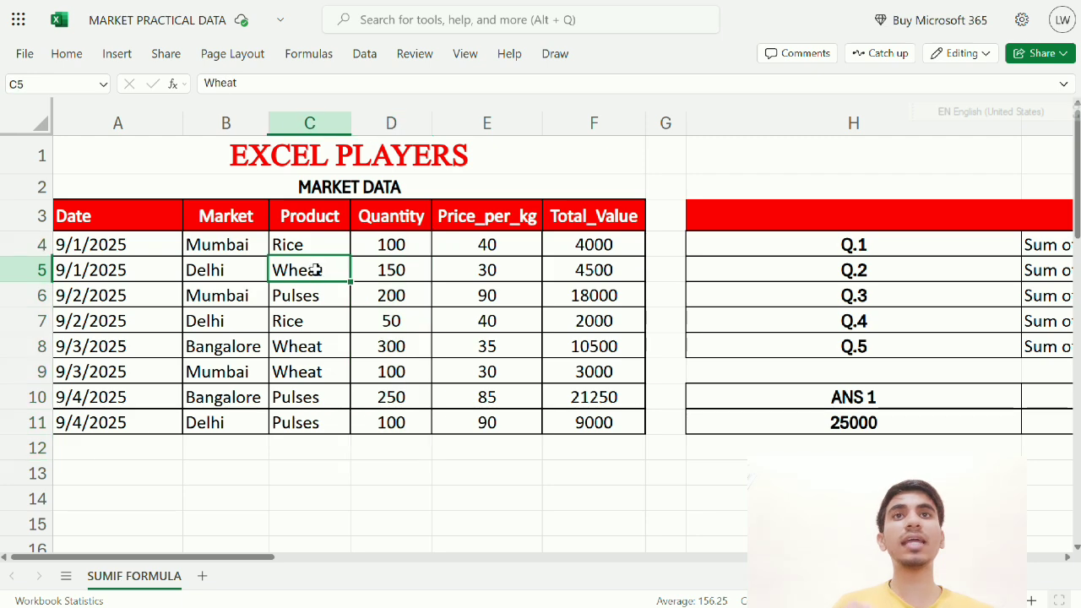
left_click(391, 272)
left_click(294, 346)
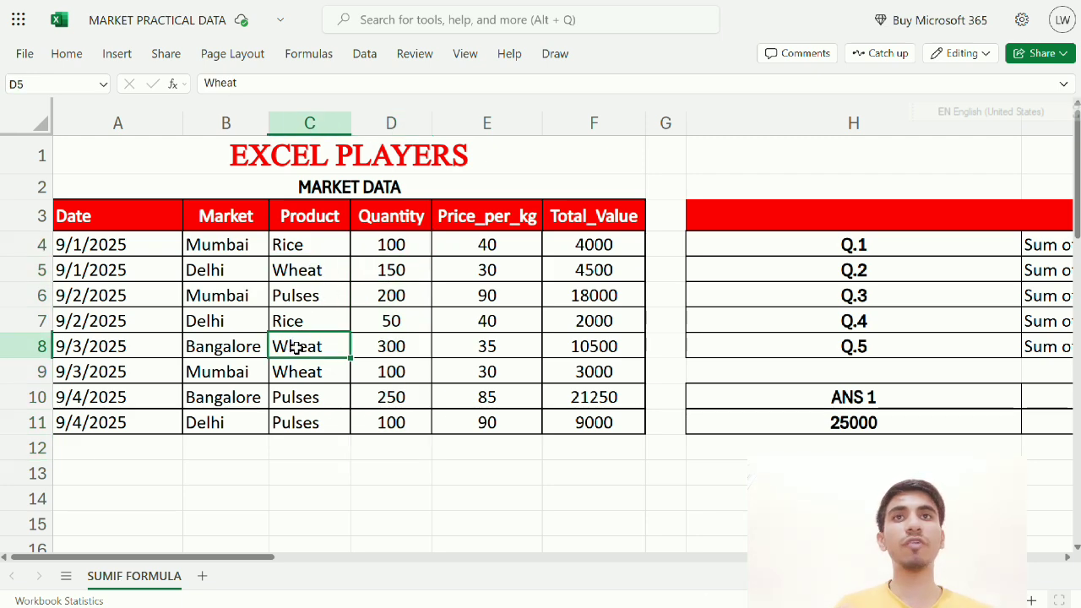
left_click(389, 350)
left_click(396, 268)
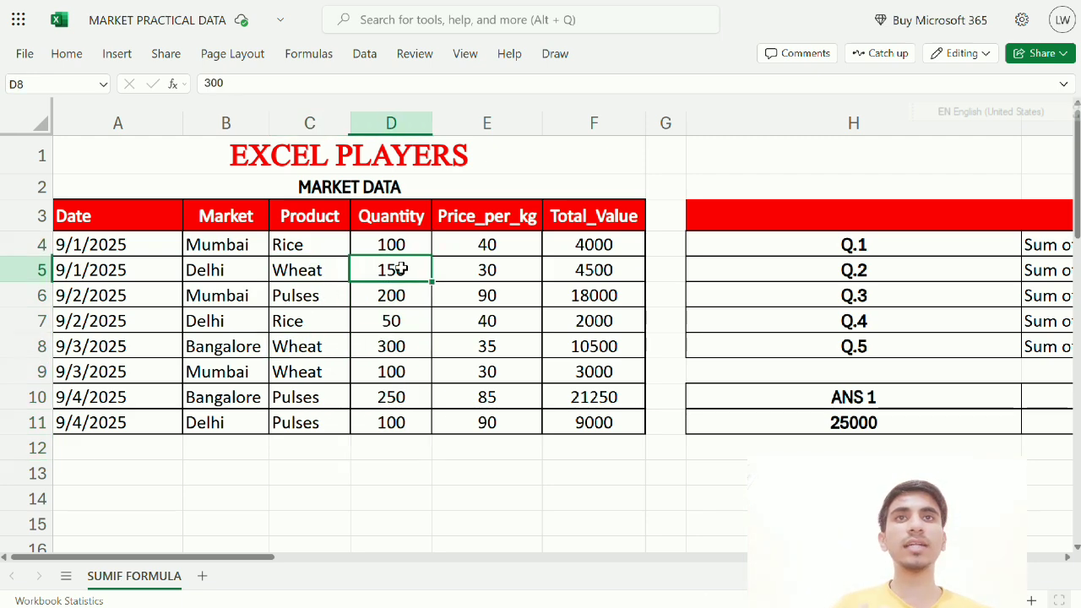
left_click(392, 352)
left_click(333, 377)
left_click(387, 373)
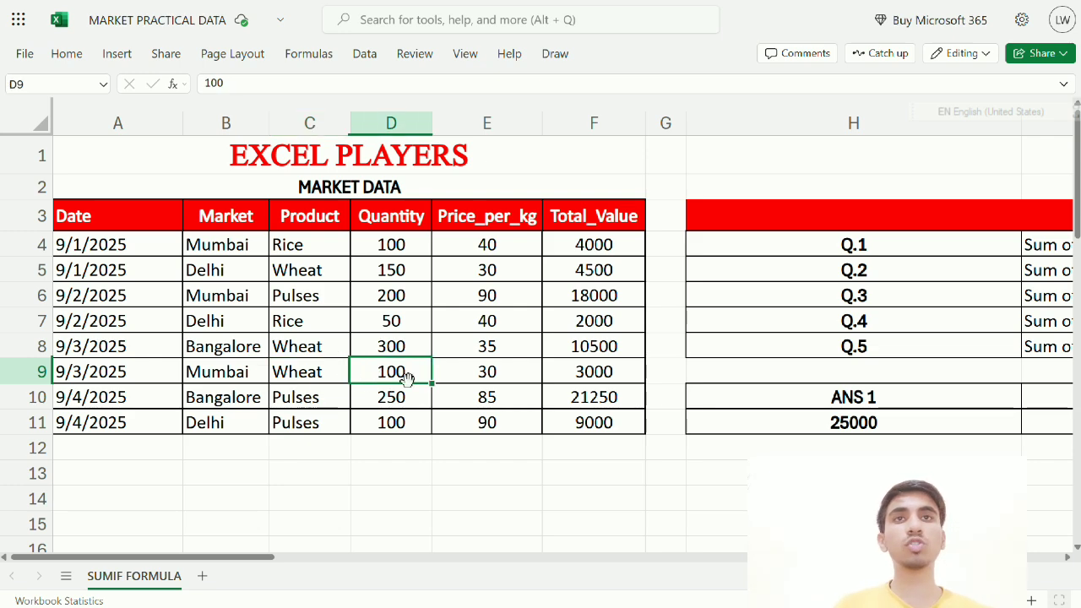
left_click(1036, 418)
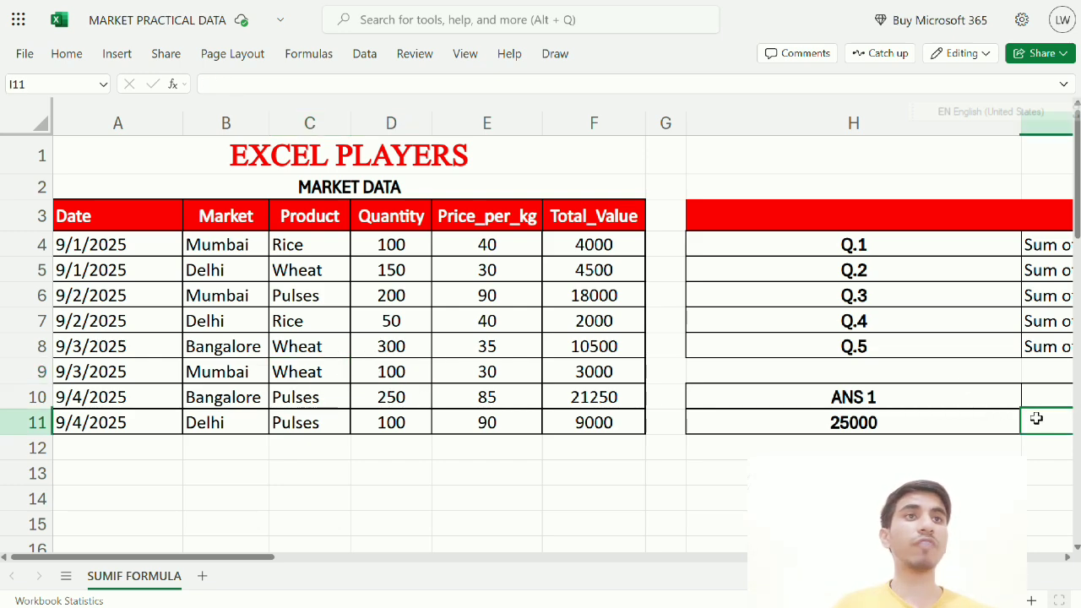
left_click(658, 419)
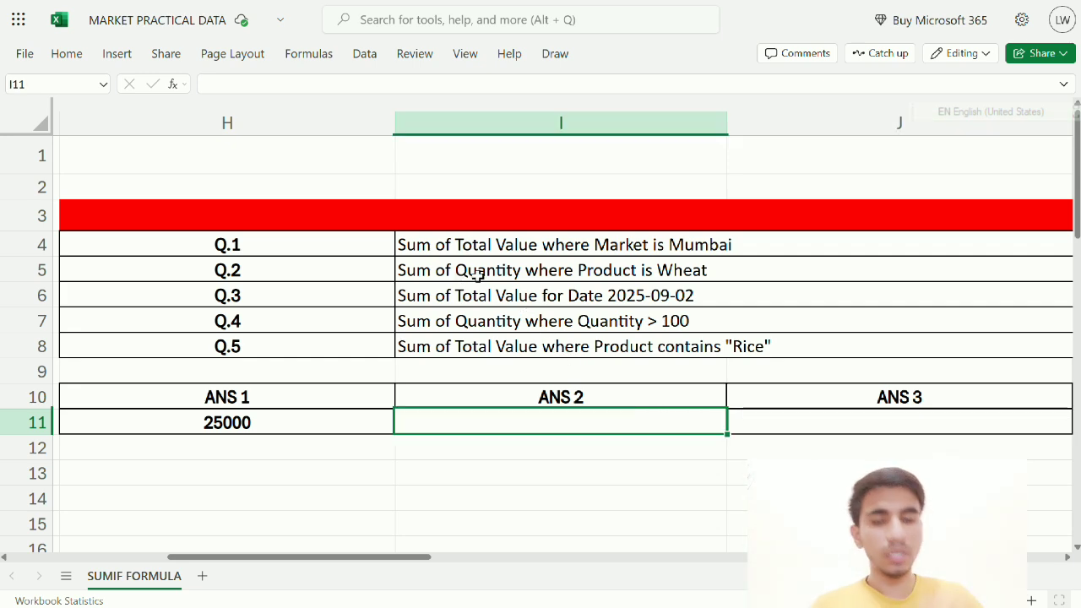
In I11, type =SUMIF(C4:C11,"WHEAT",D4:D11) using the Product and Quantity ranges
type("=SUMIF")
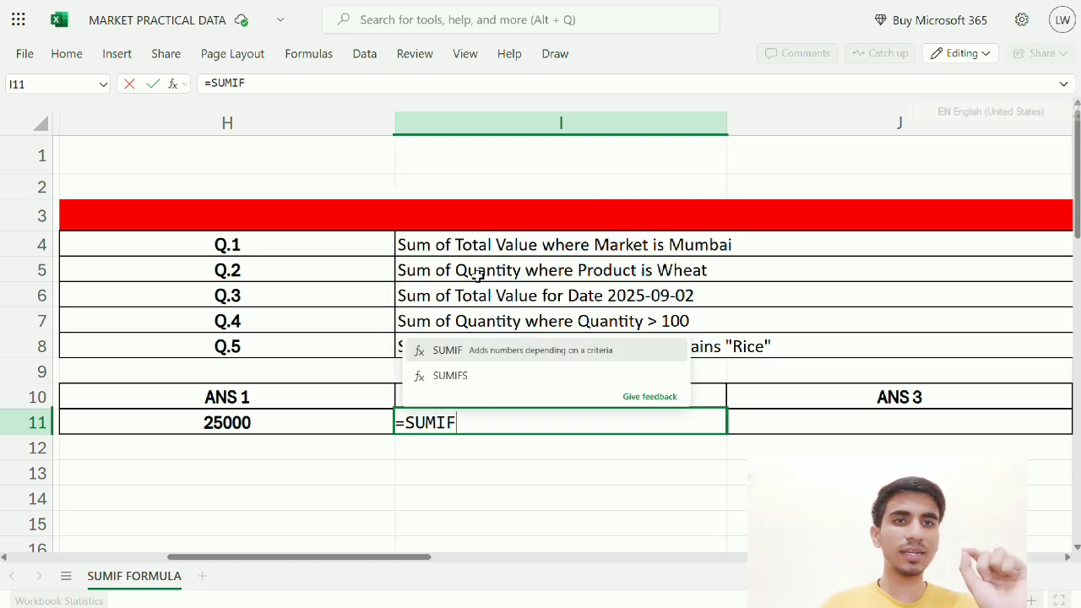
type("(")
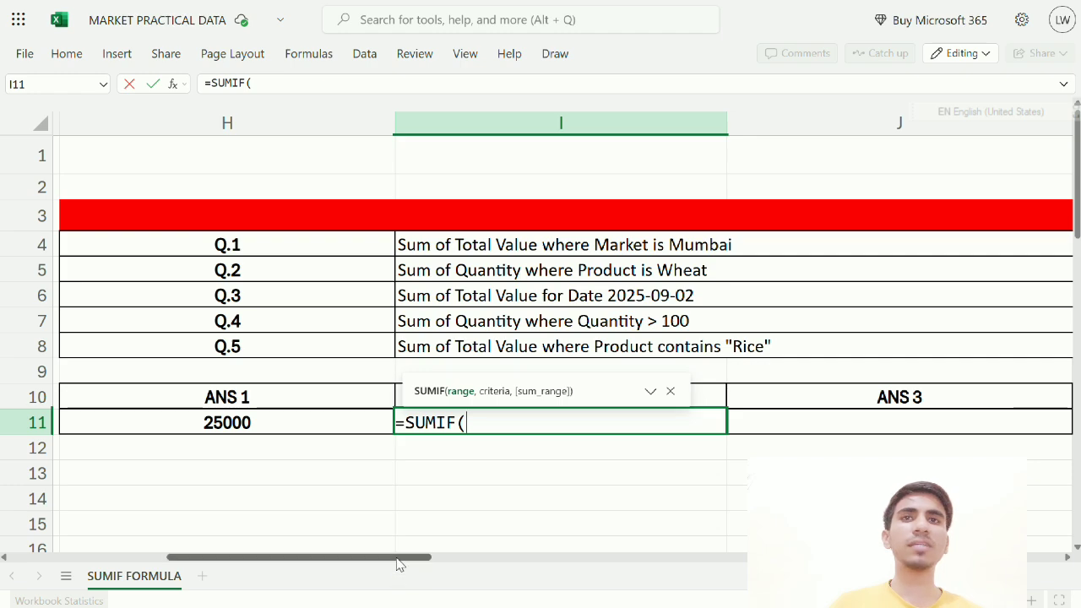
left_click_drag(397, 559, 190, 560)
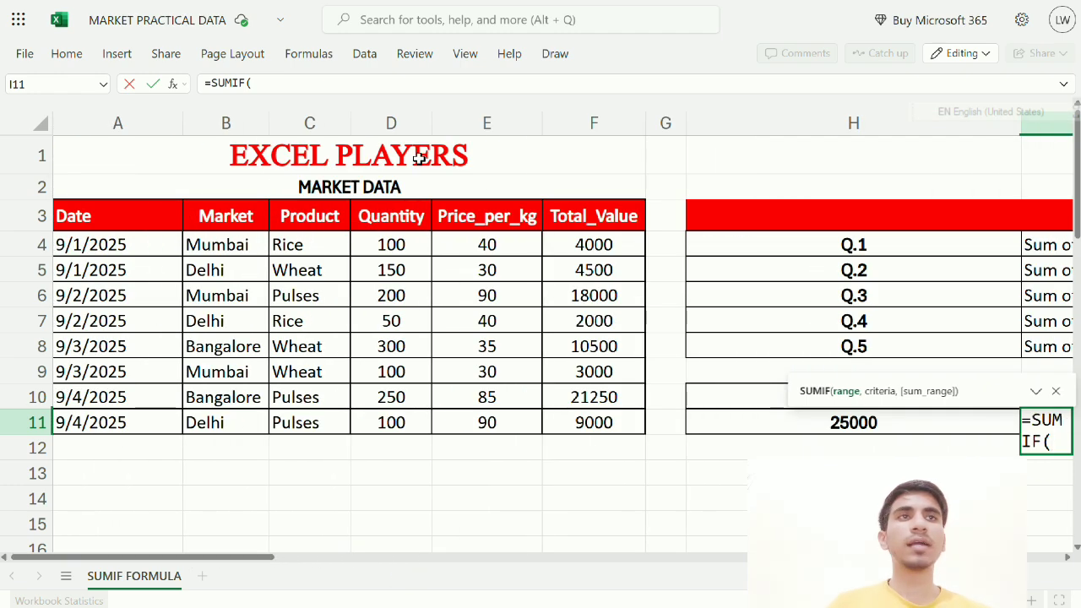
left_click_drag(315, 244, 309, 417)
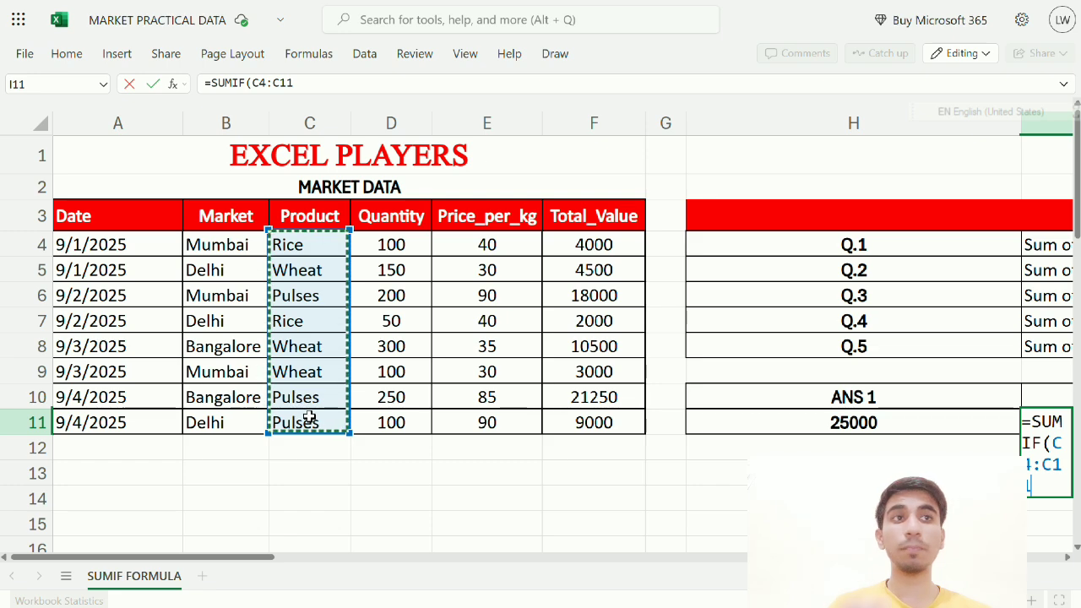
type(",")
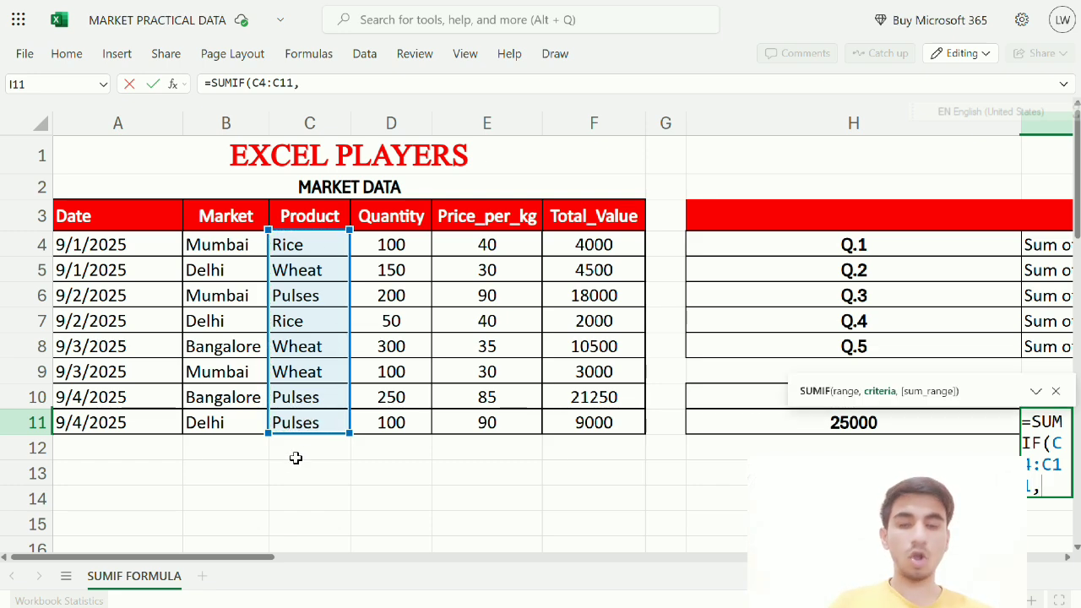
left_click_drag(226, 564, 369, 560)
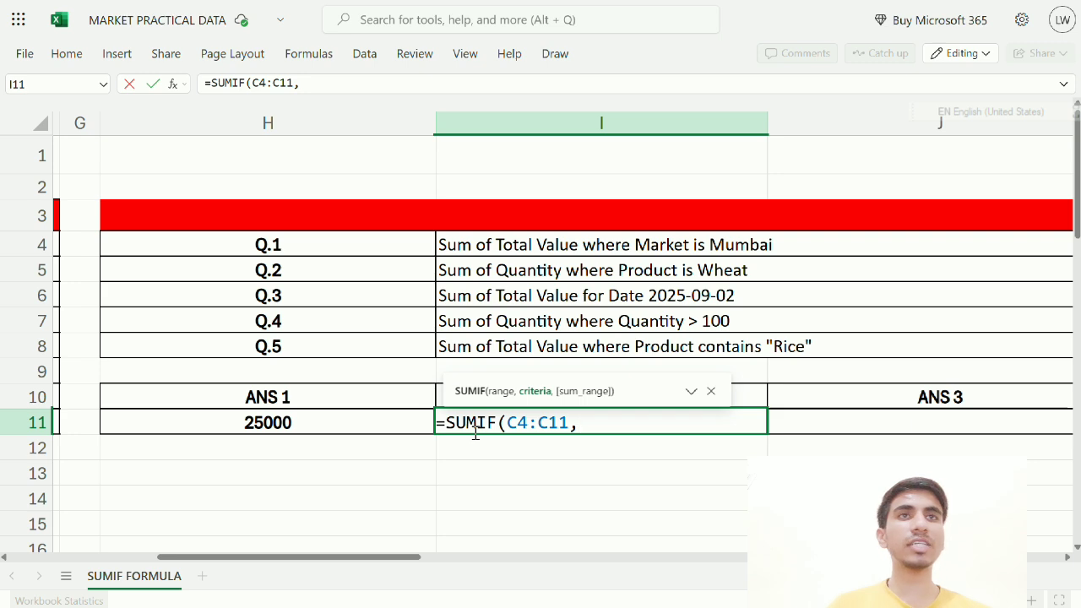
type("\"")
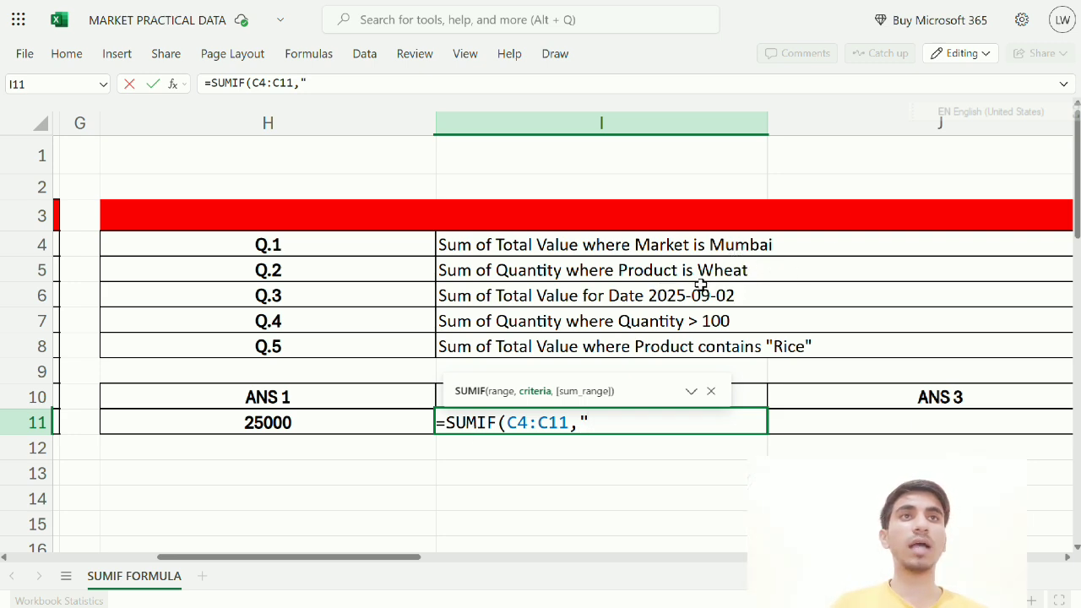
type("WHEAT\",")
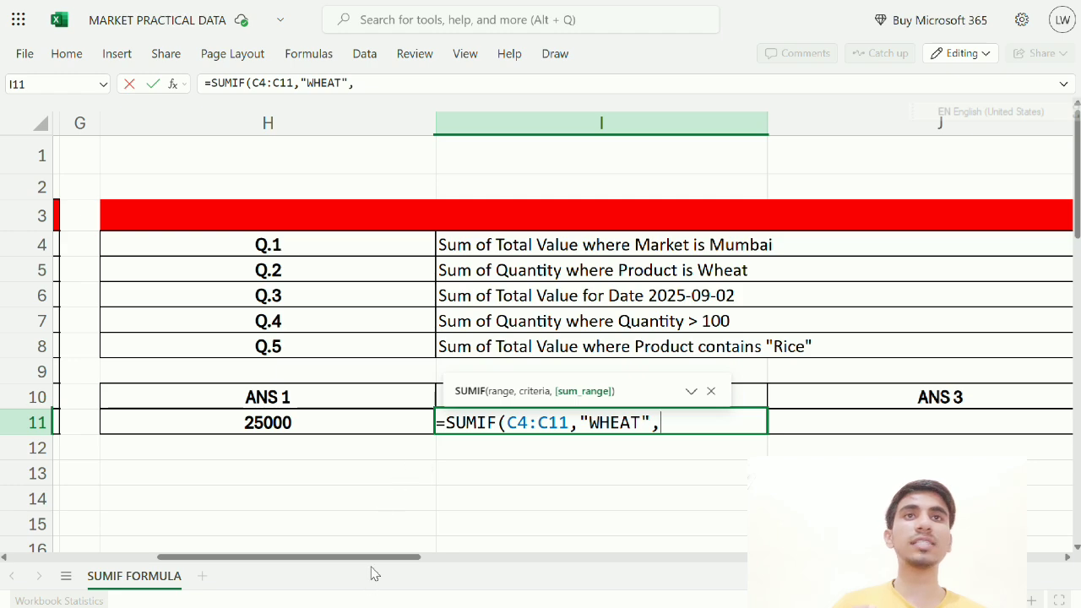
left_click_drag(376, 560, 203, 560)
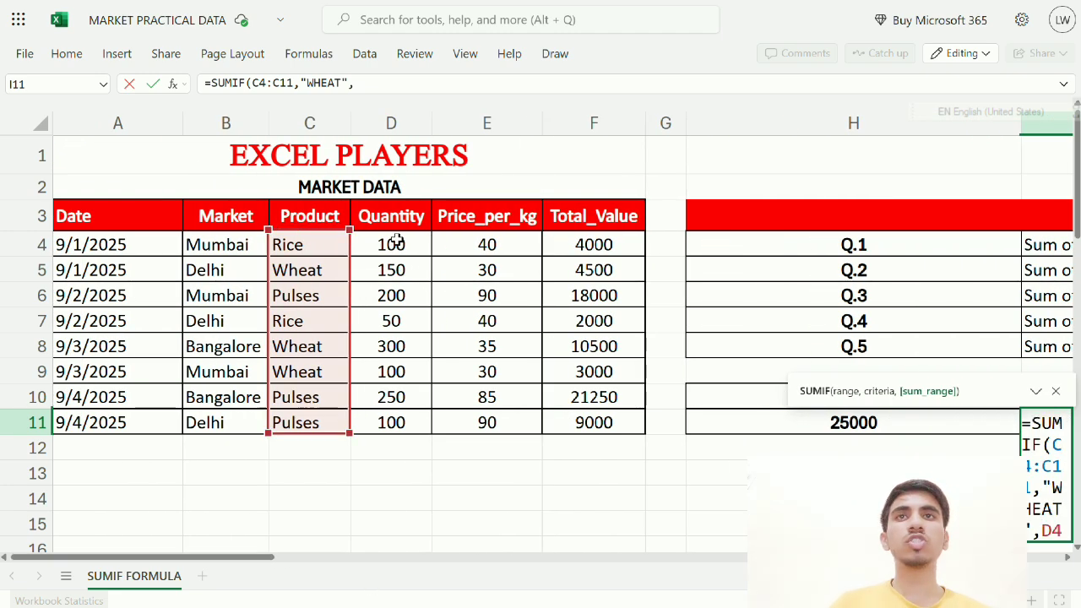
left_click_drag(391, 245, 386, 414)
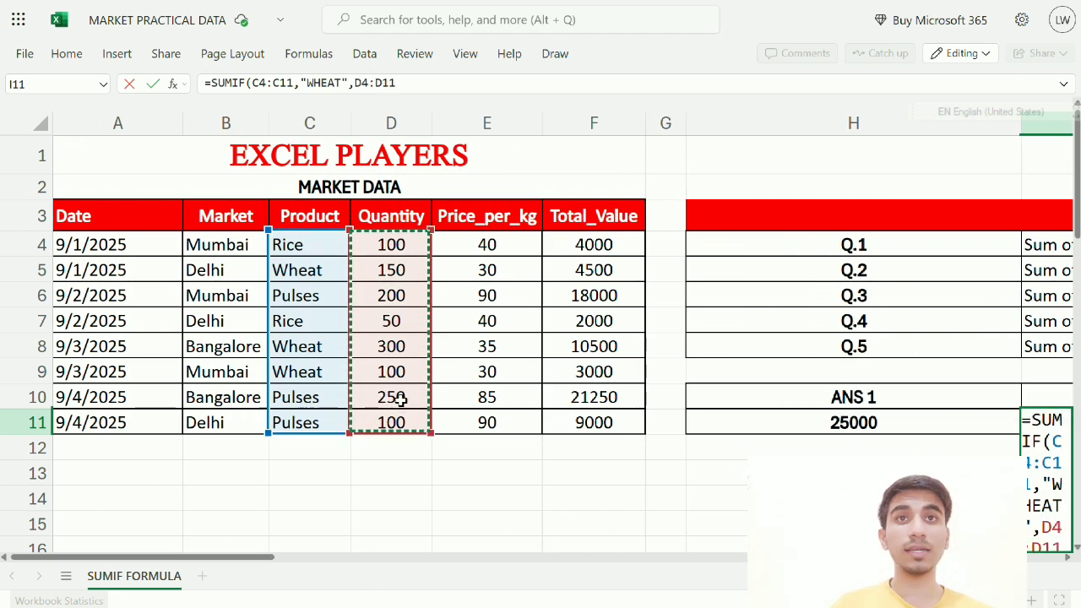
type(")")
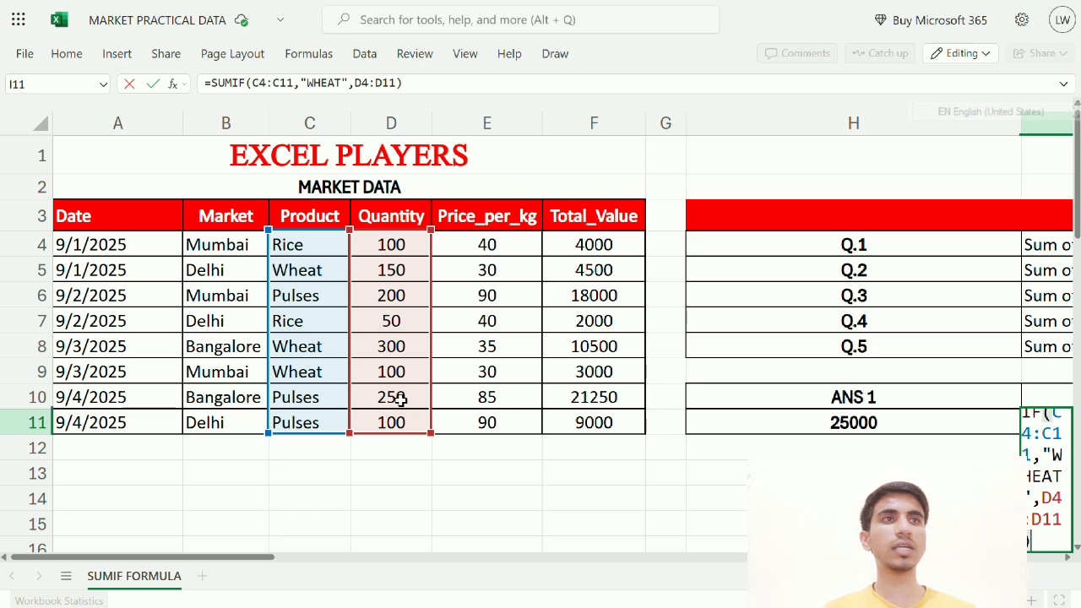
key("Return")
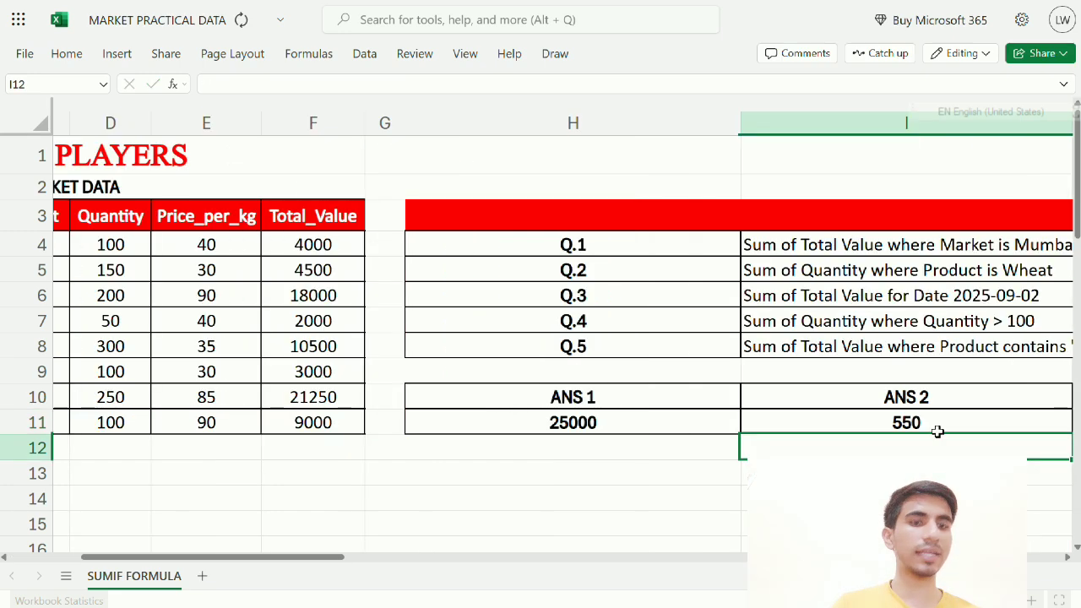
left_click(926, 425)
key("Left")
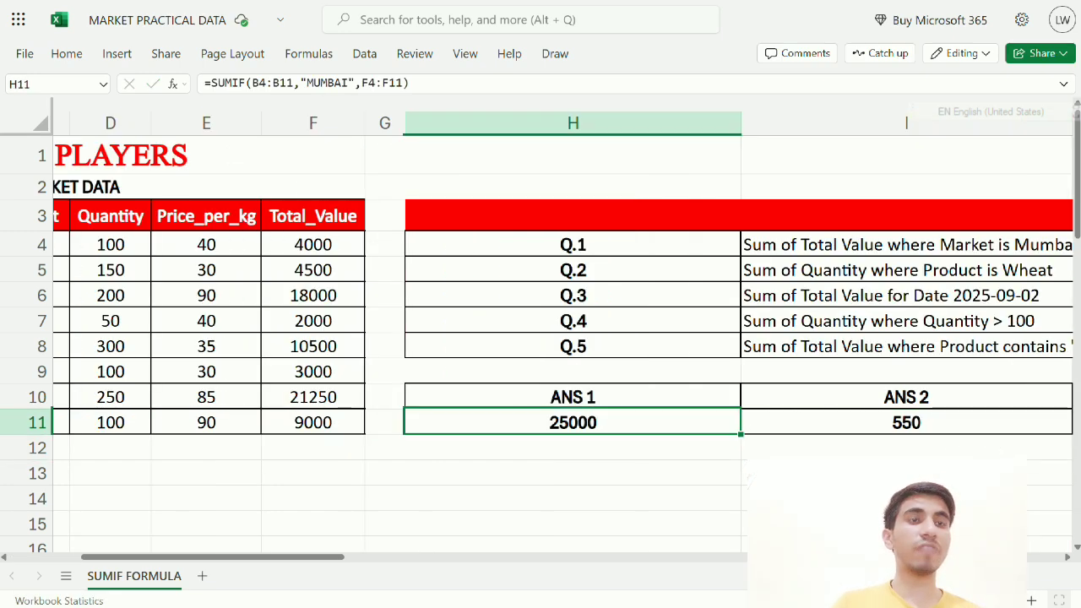
key("Home")
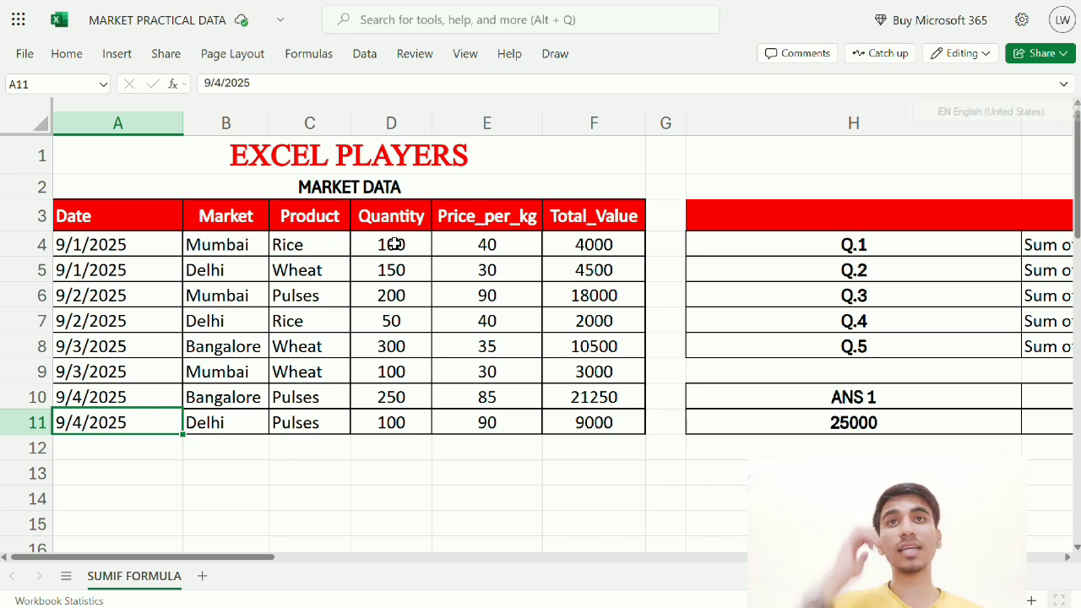
left_click(338, 271)
left_click(402, 270)
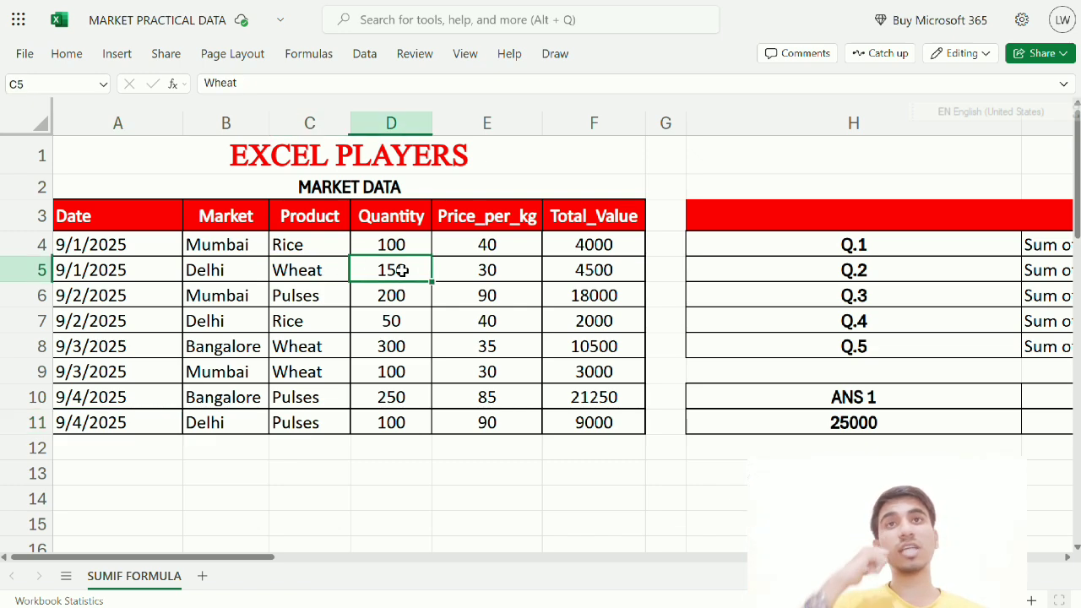
left_click(305, 346)
left_click(365, 347)
left_click(311, 375)
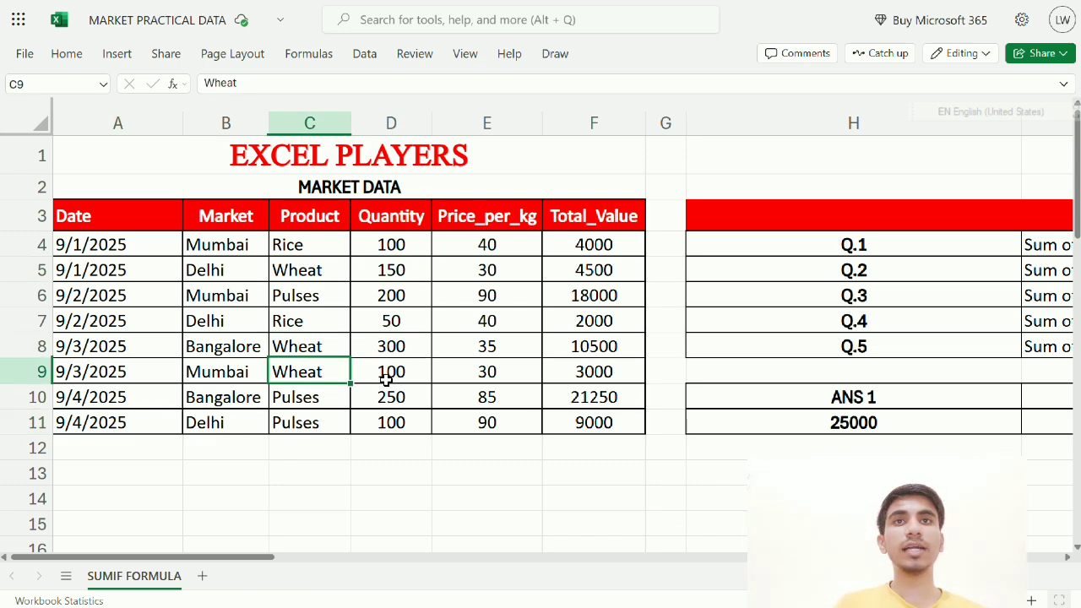
left_click(386, 378)
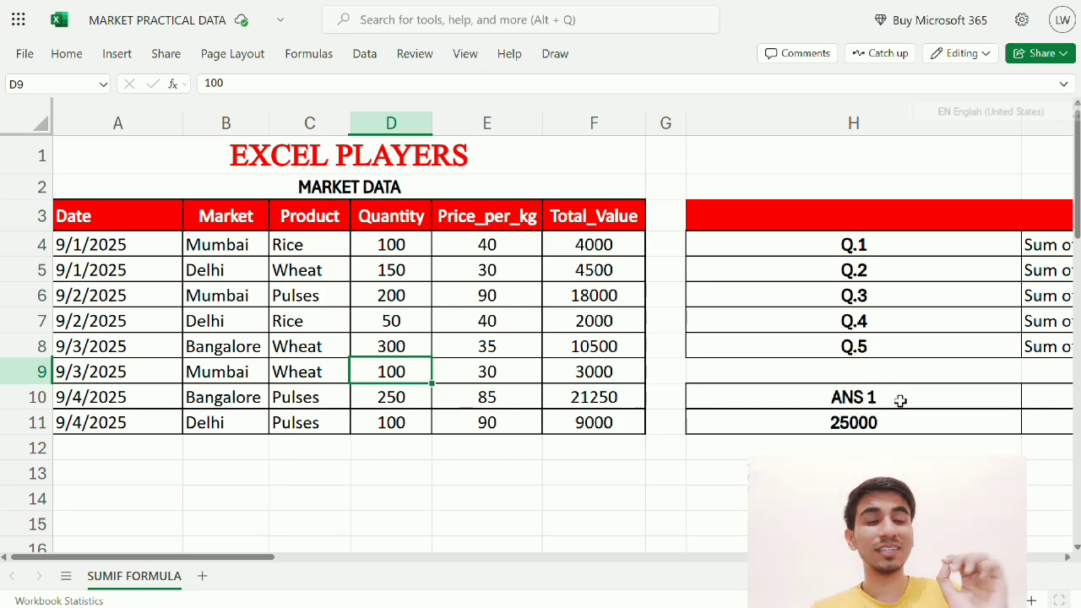
key("Right")
key("Right")
key("Right")
key("Right")
key("Right")
key("Right")
key("Right")
key("Right")
key("Right")
key("Left")
key("Left")
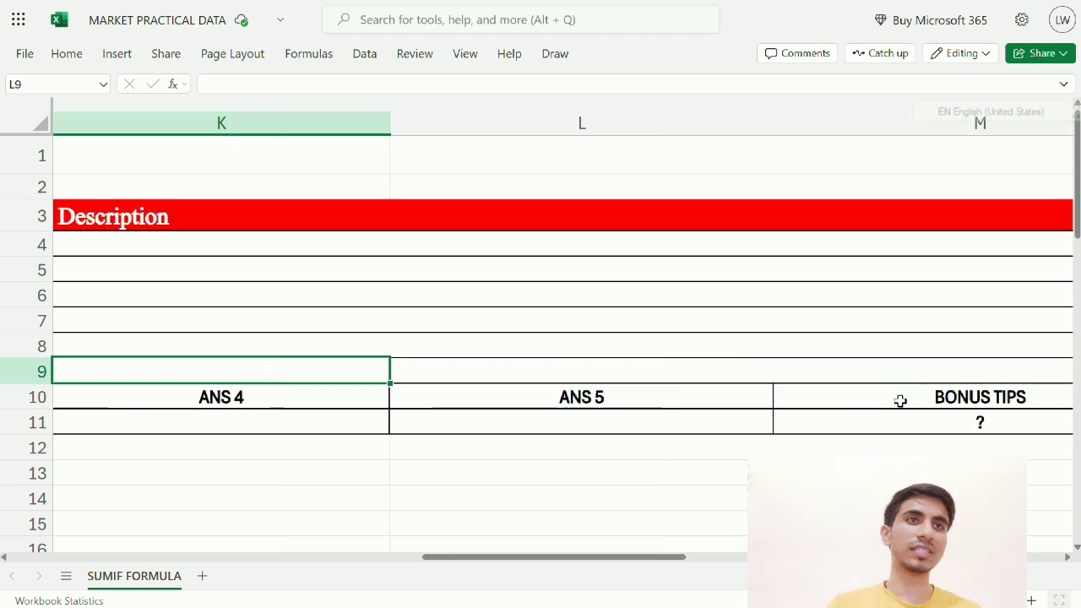
key("Left")
key("Left")
left_click(900, 400)
key("Down")
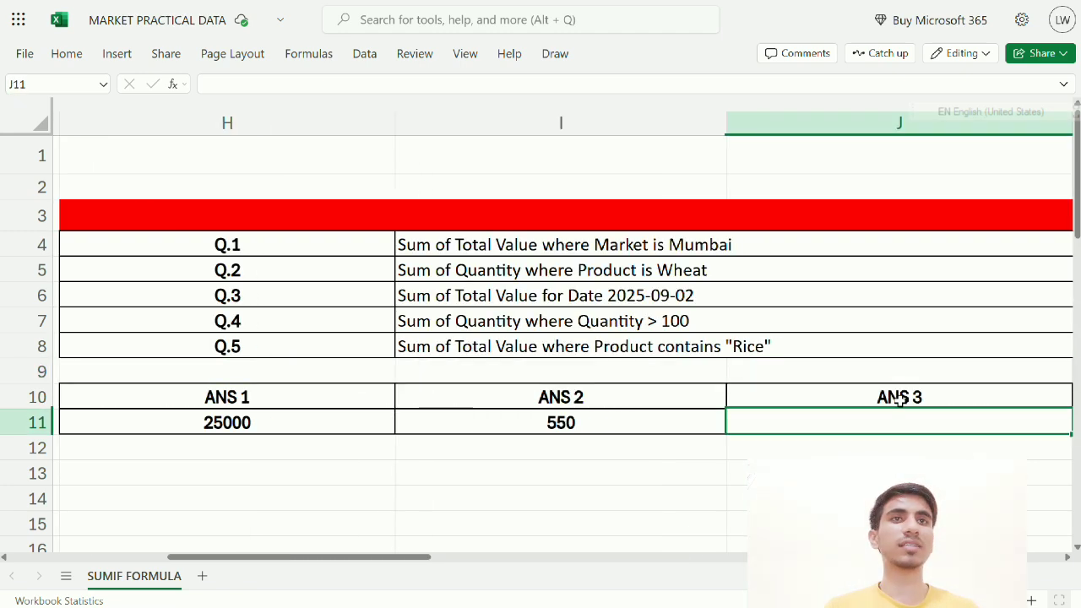
left_click(377, 299)
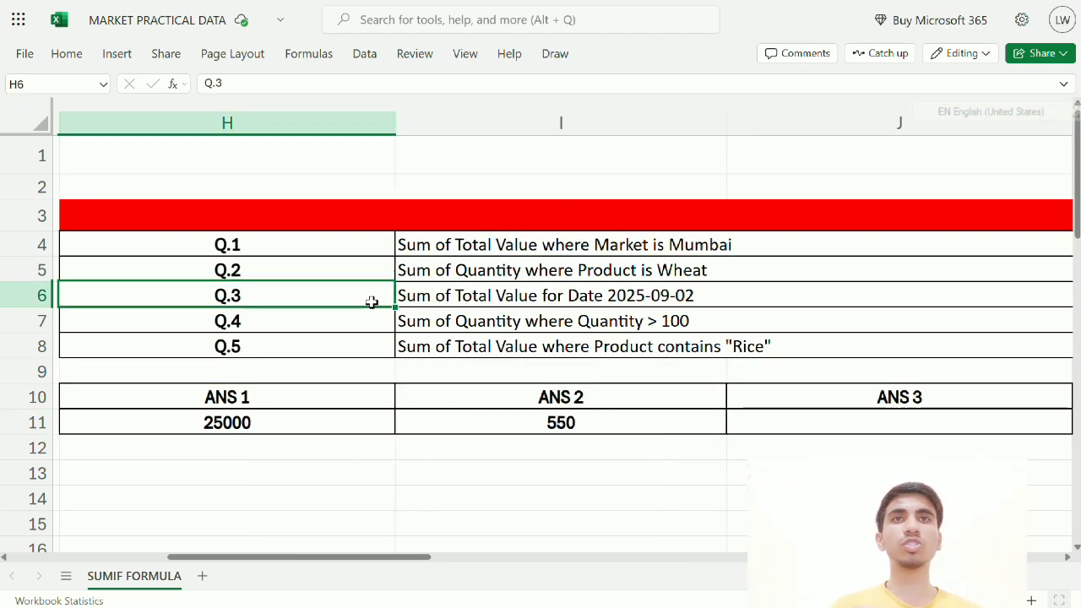
left_click(445, 297)
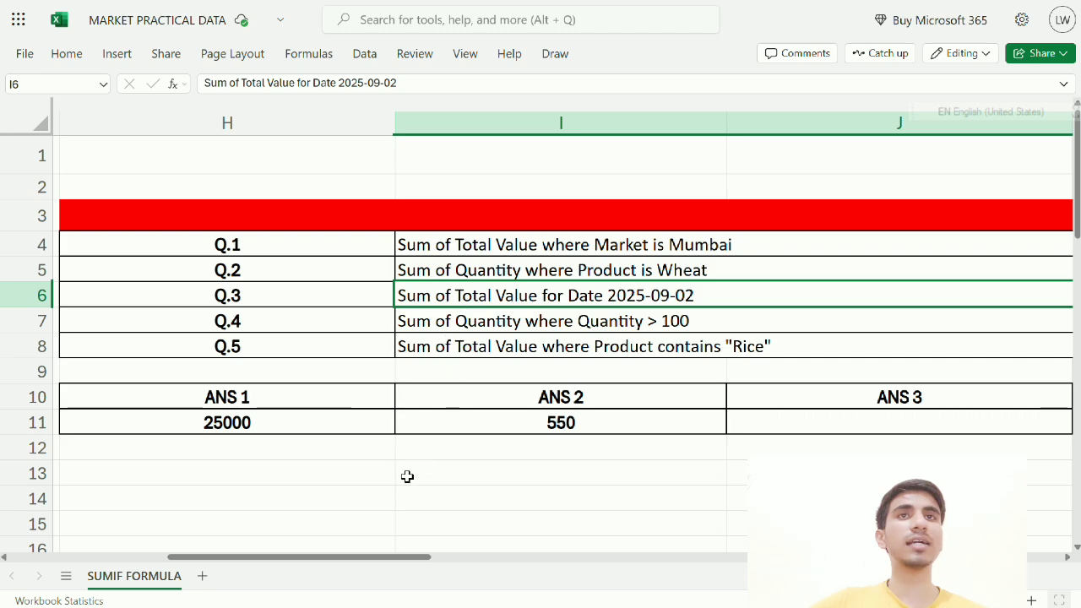
left_click_drag(377, 558, 110, 558)
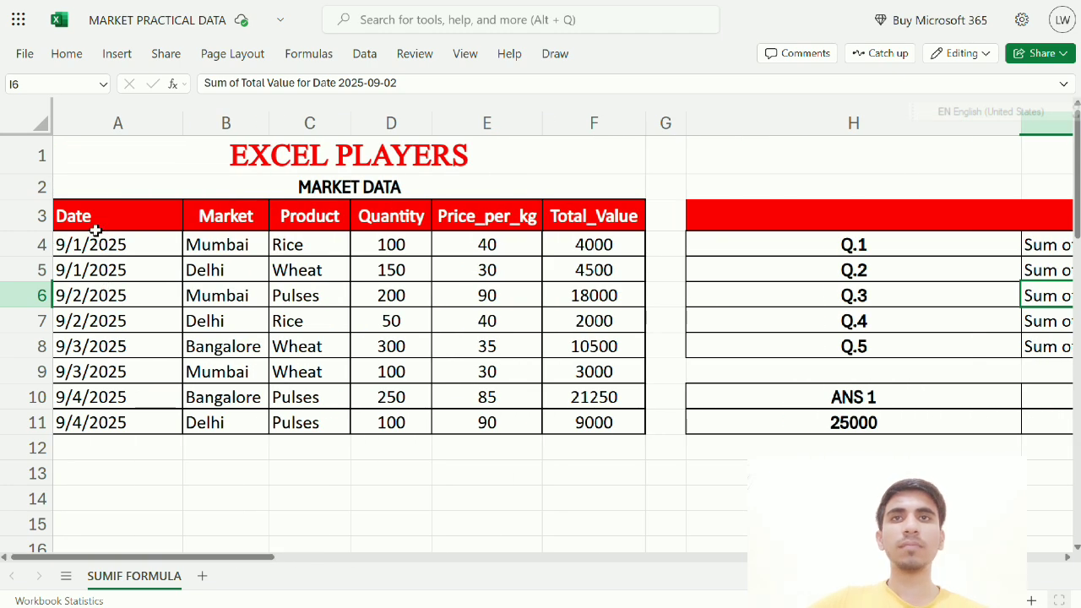
left_click(70, 292)
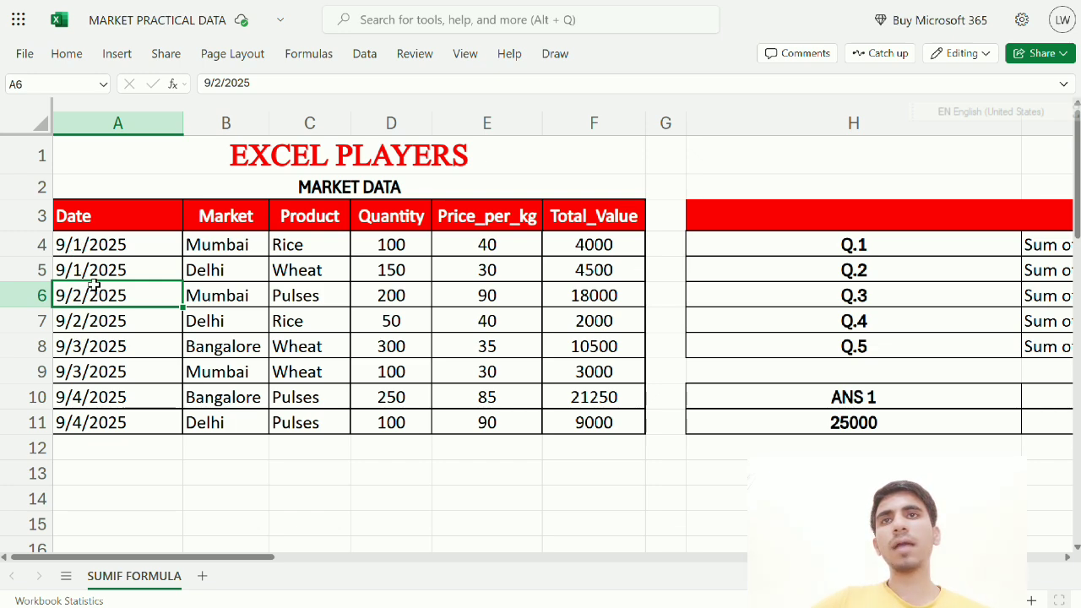
left_click_drag(94, 295, 89, 320)
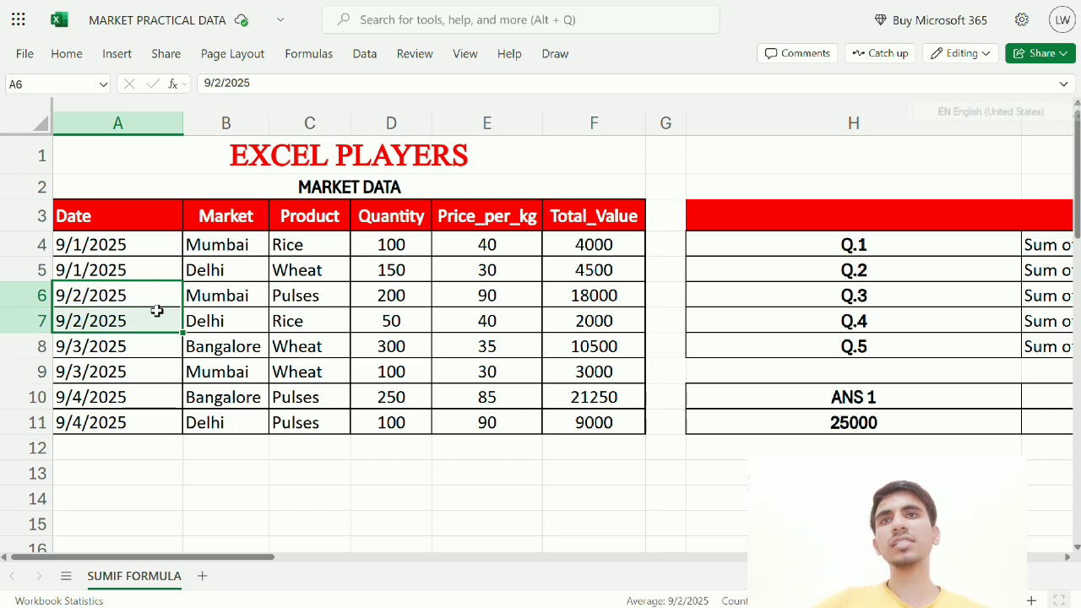
left_click_drag(172, 310, 573, 316)
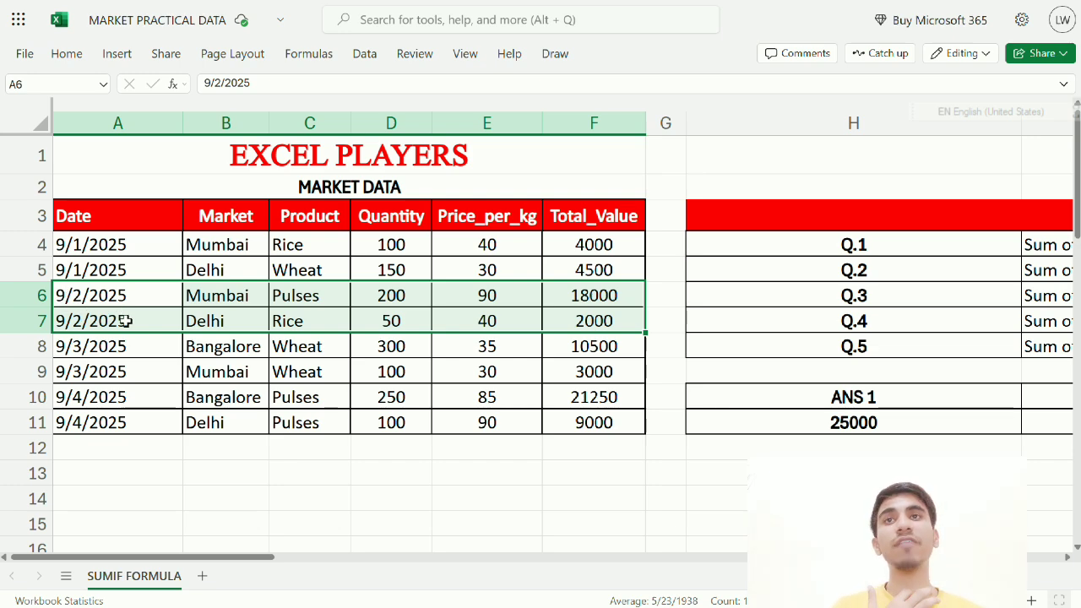
left_click_drag(200, 557, 403, 557)
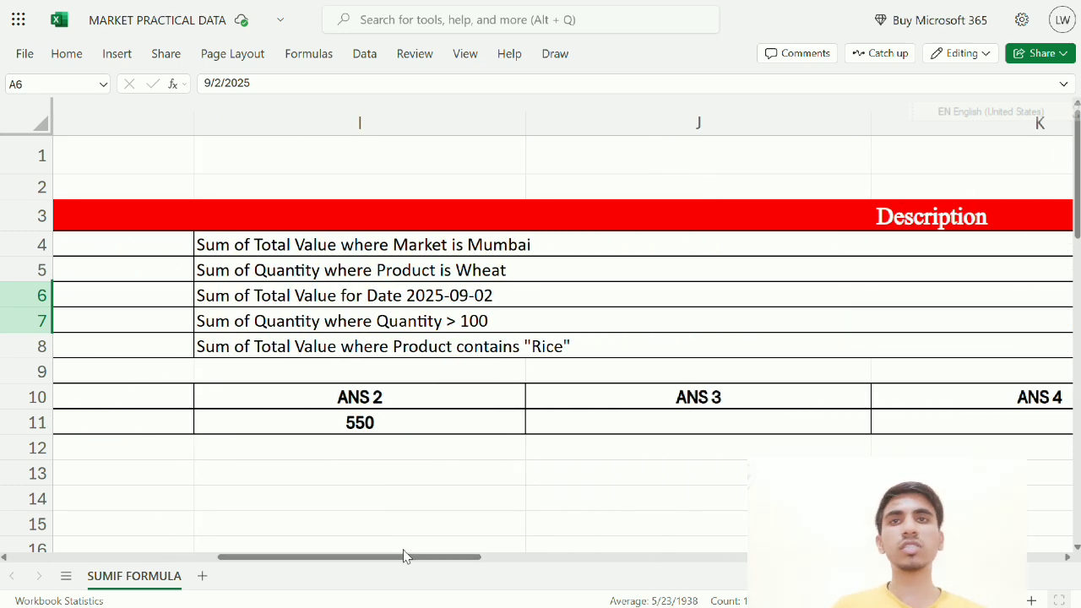
In J11, start =SUMIF(A4:A11, with the Date range and begin the "09 criterion
left_click(587, 426)
type("=SI")
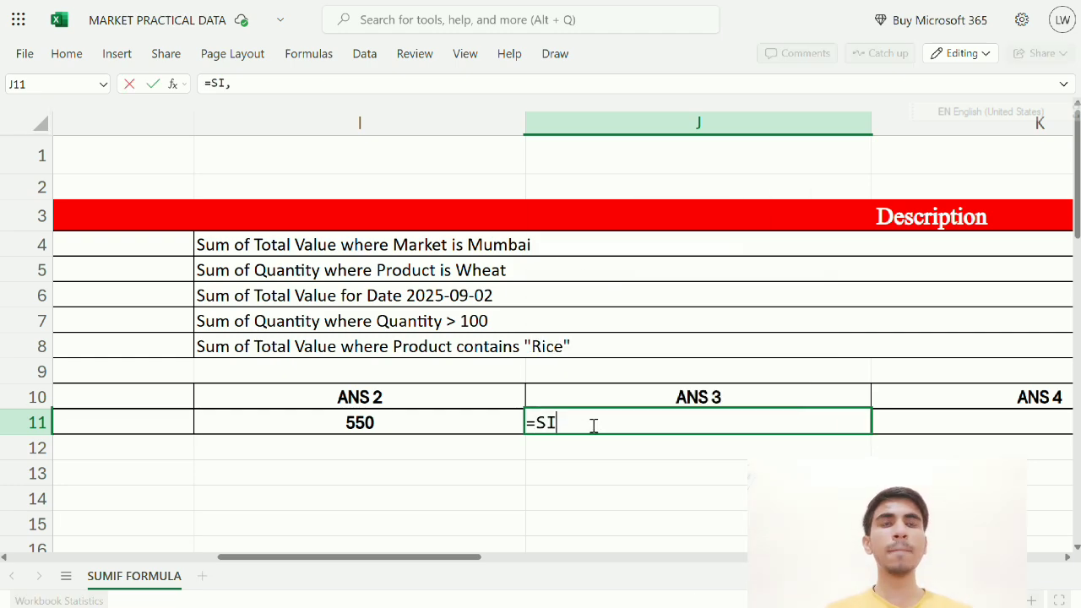
key("BackSpace")
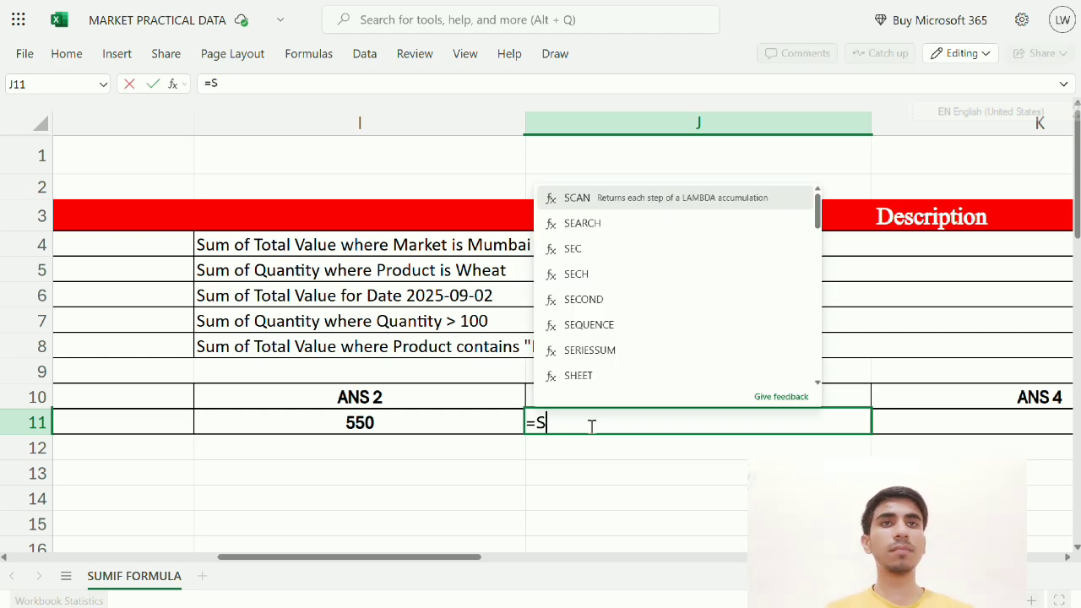
type("UMIF(")
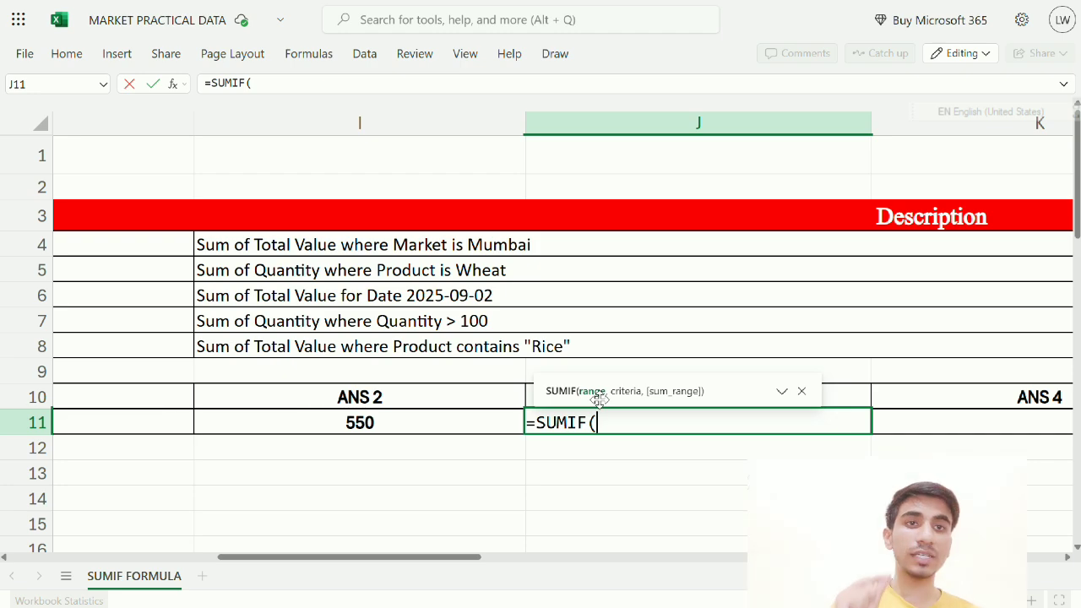
left_click_drag(476, 559, 269, 552)
left_click_drag(258, 551, 203, 564)
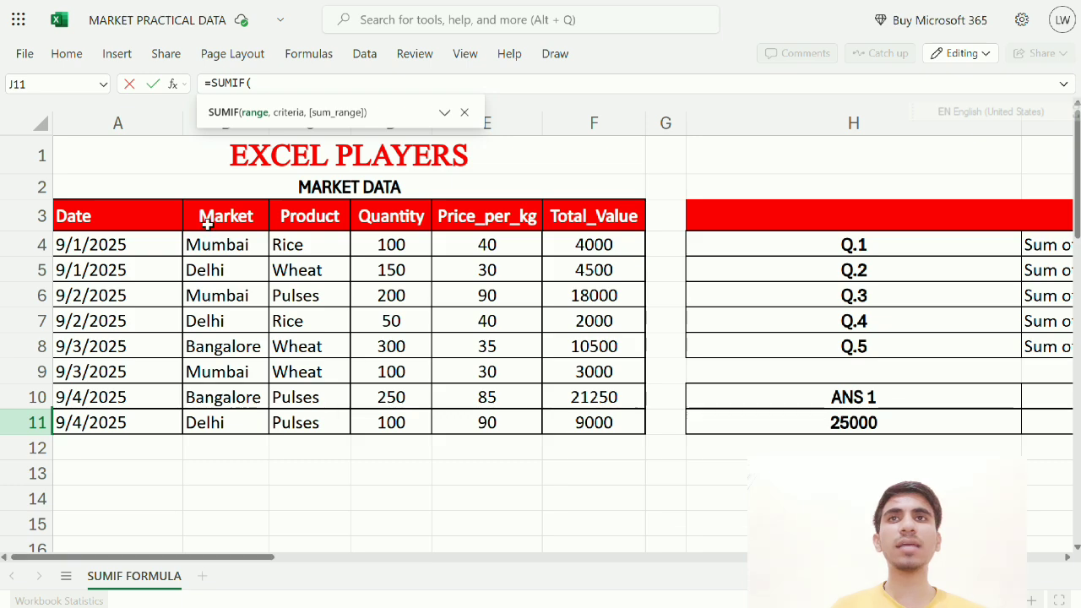
left_click_drag(152, 249, 152, 427)
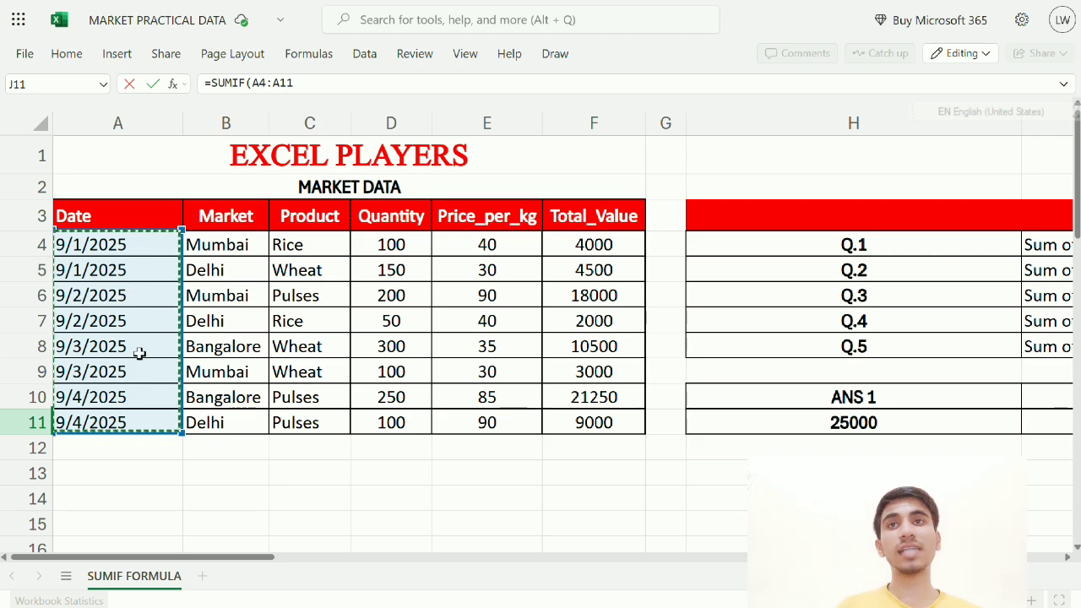
left_click_drag(235, 559, 413, 519)
type(",")
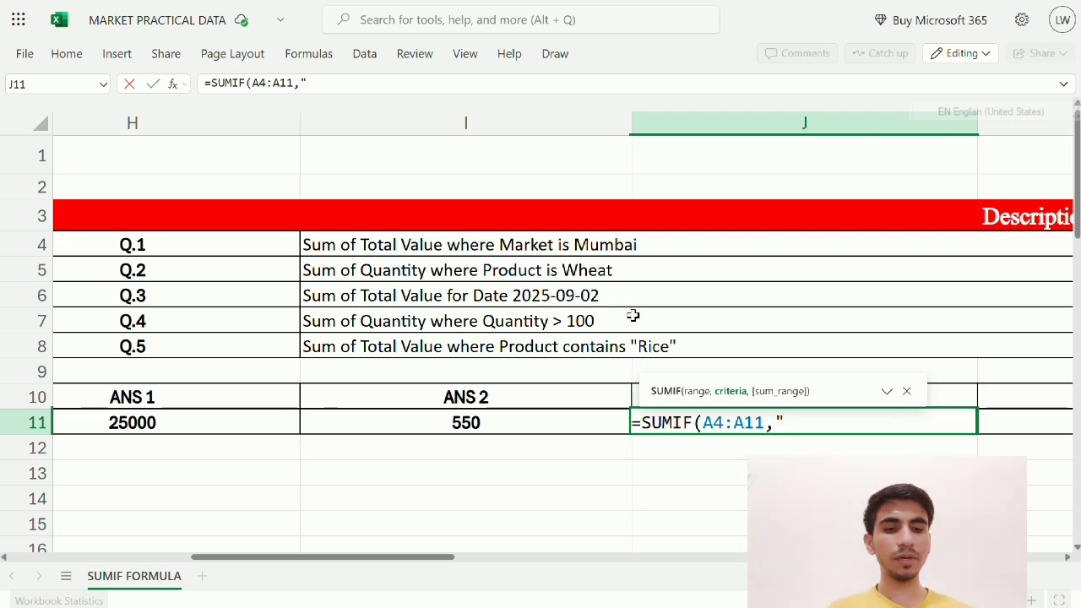
type("0")
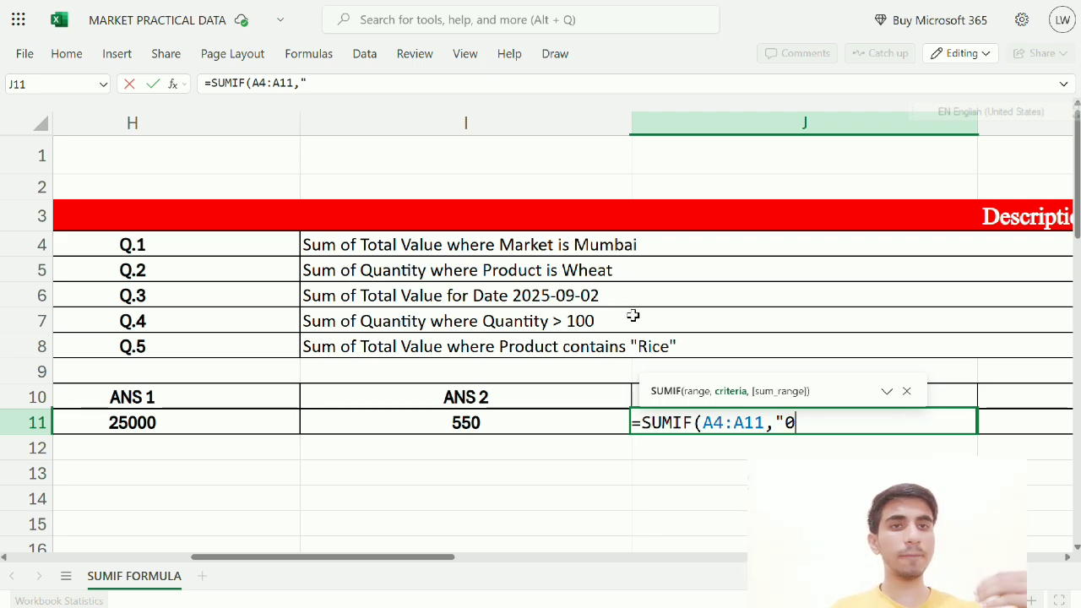
type("9")
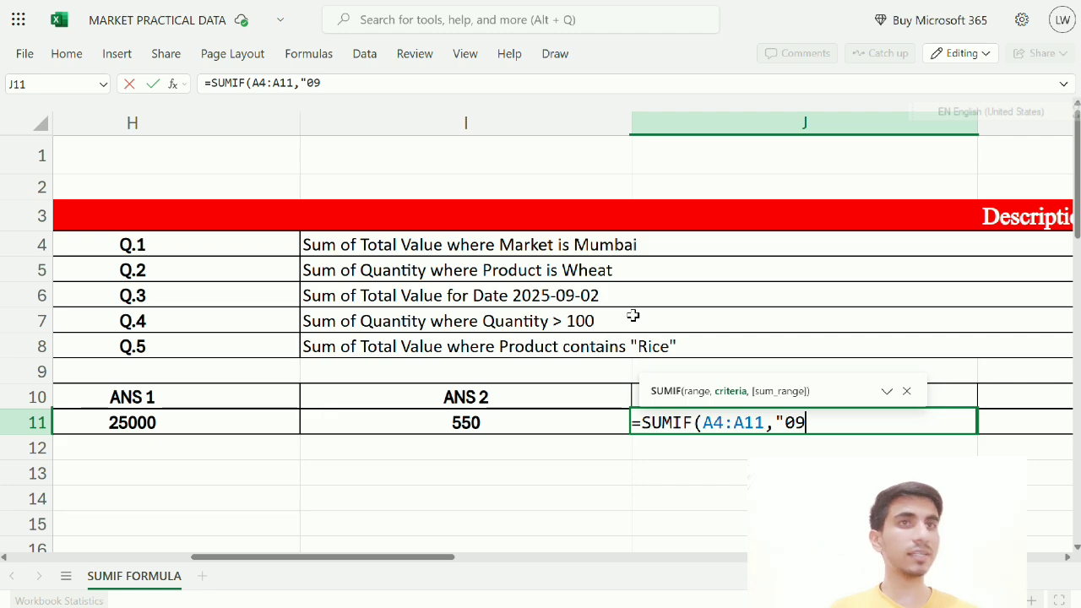
left_click_drag(376, 556, 157, 580)
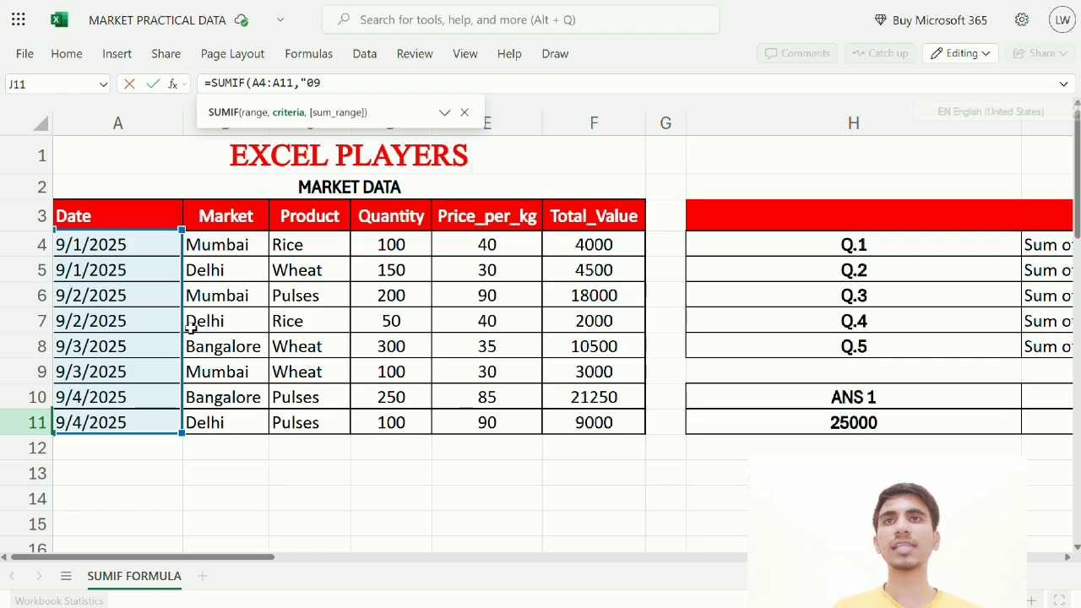
left_click_drag(221, 559, 465, 559)
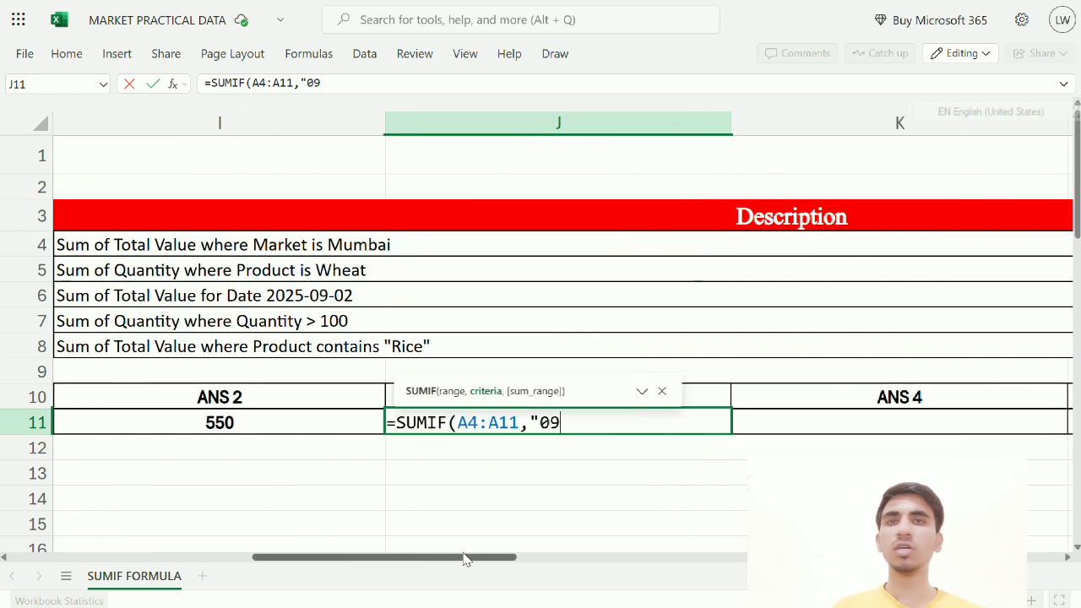
Change the criterion to "9/2/2025", add F4:F11 as sum range, and commit for 20000
key("BackSpace")
key("BackSpace")
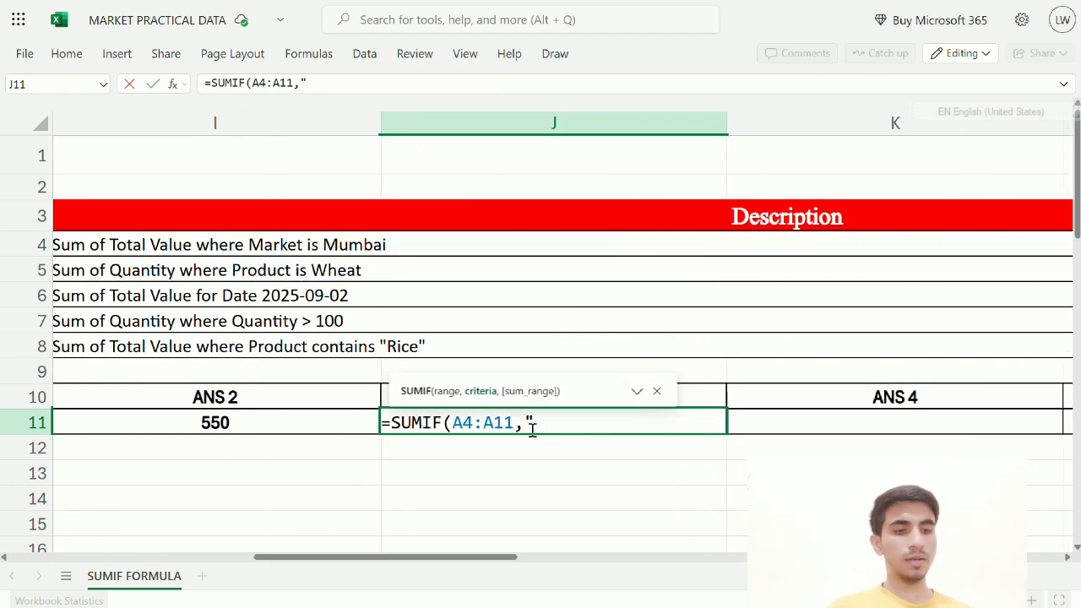
type("9/2/20")
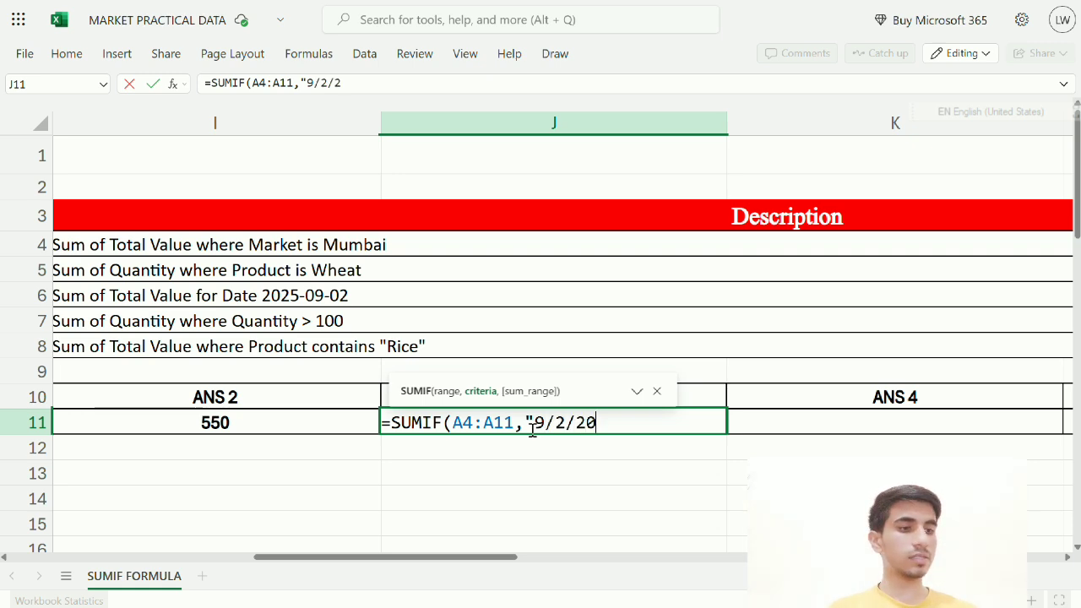
type("25\",")
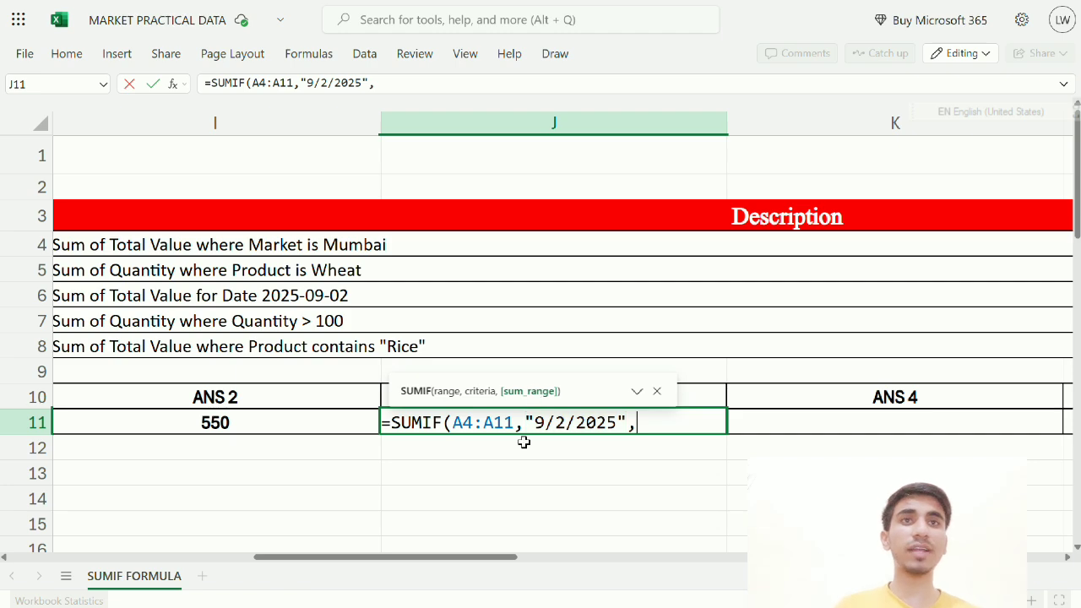
left_click_drag(475, 565, 373, 554)
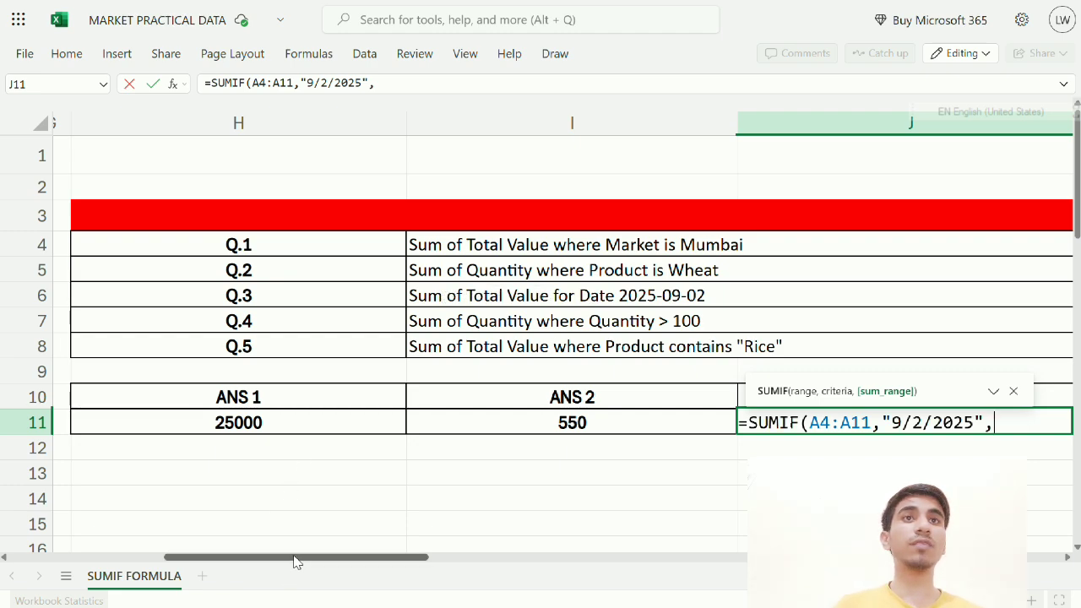
left_click_drag(294, 559, 138, 557)
left_click_drag(598, 244, 596, 422)
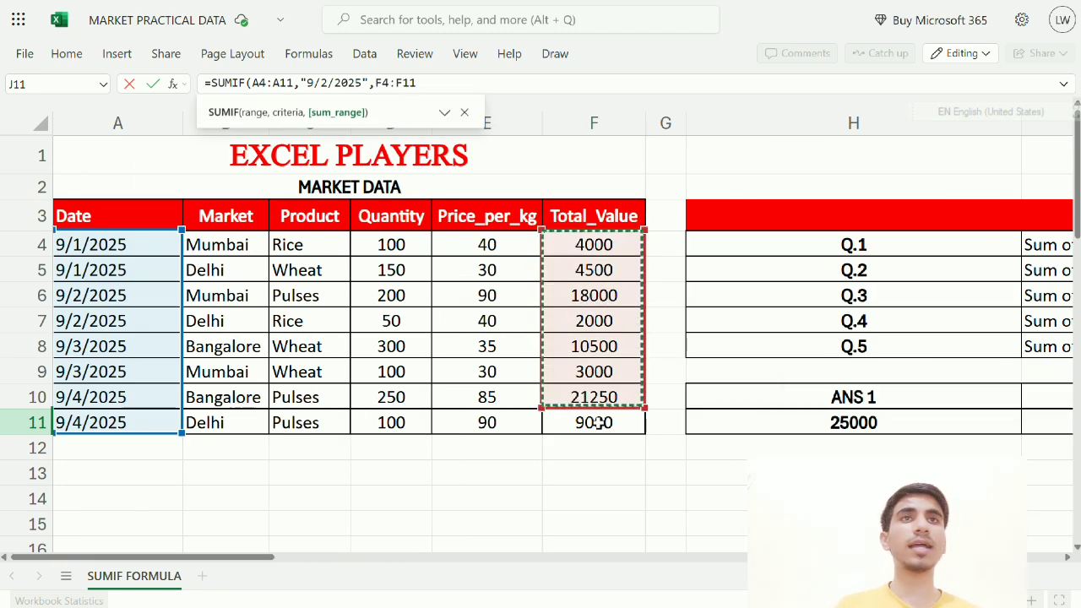
left_click_drag(251, 560, 534, 544)
key("Return")
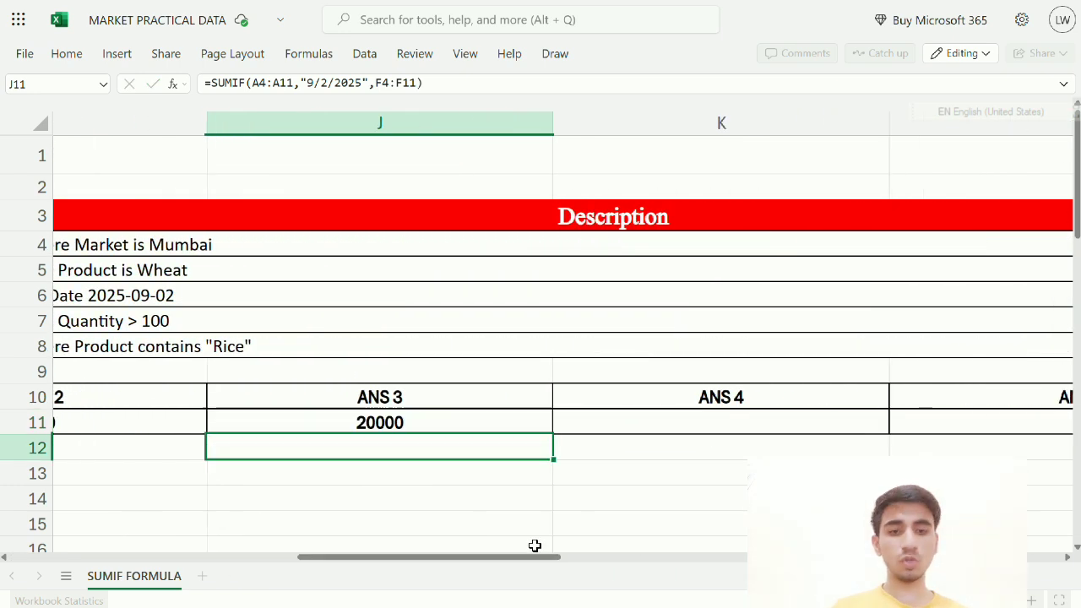
key("Up")
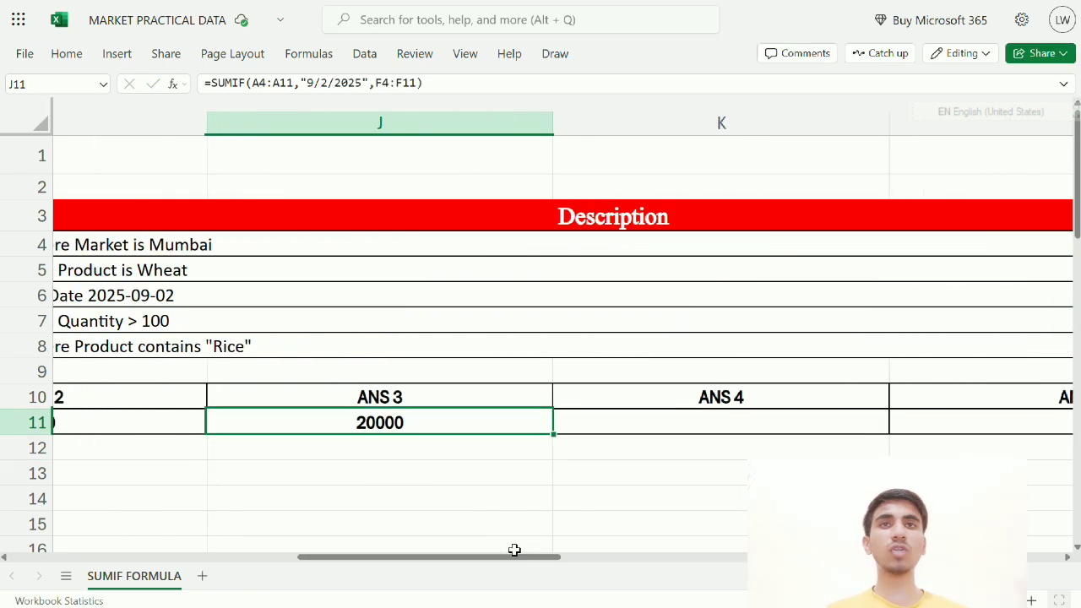
left_click_drag(515, 556, 435, 571)
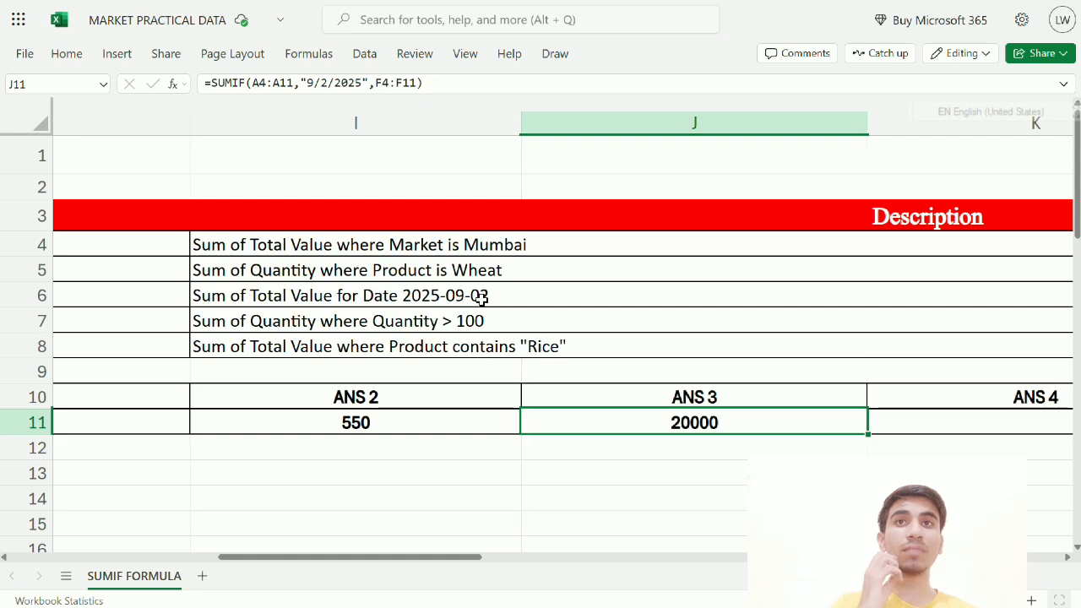
Highlight both 9/2/2025 data rows behind Q.3, then select the empty ANS 4 cell
left_click(480, 298)
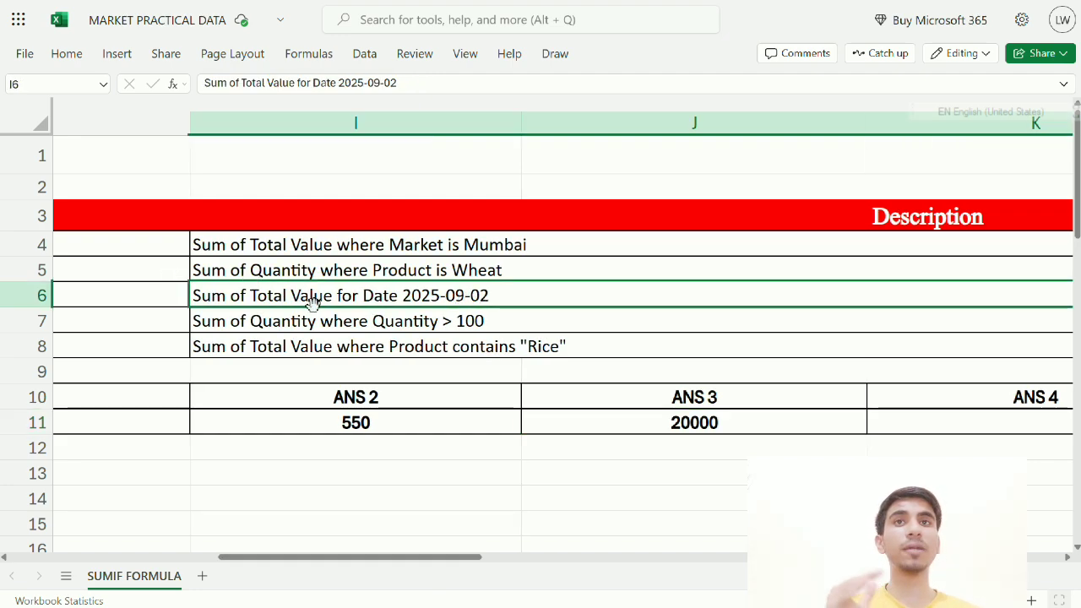
left_click_drag(388, 557, 134, 556)
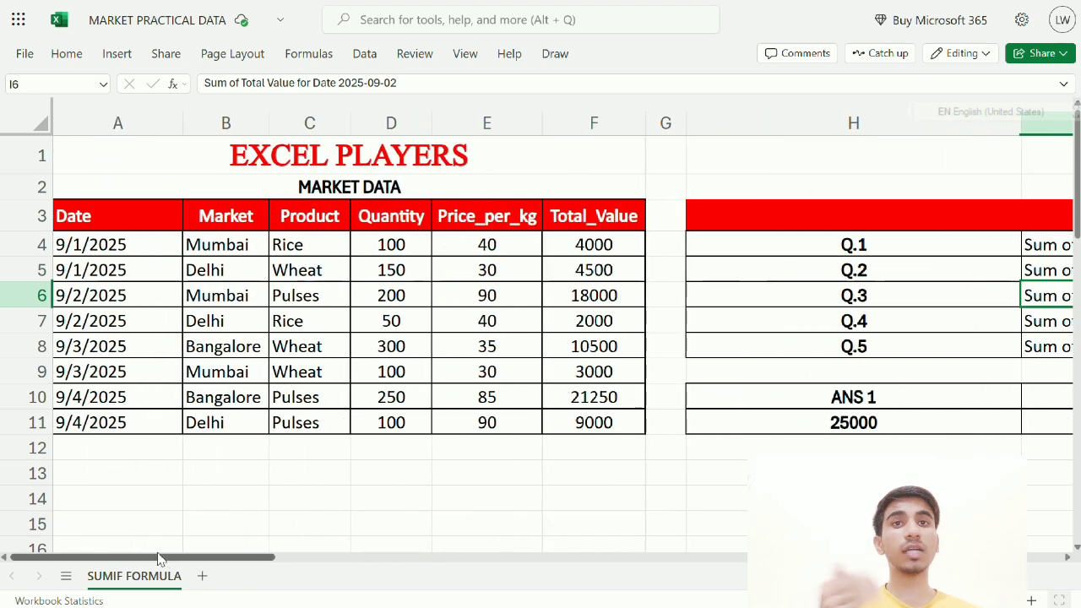
left_click_drag(103, 287, 589, 316)
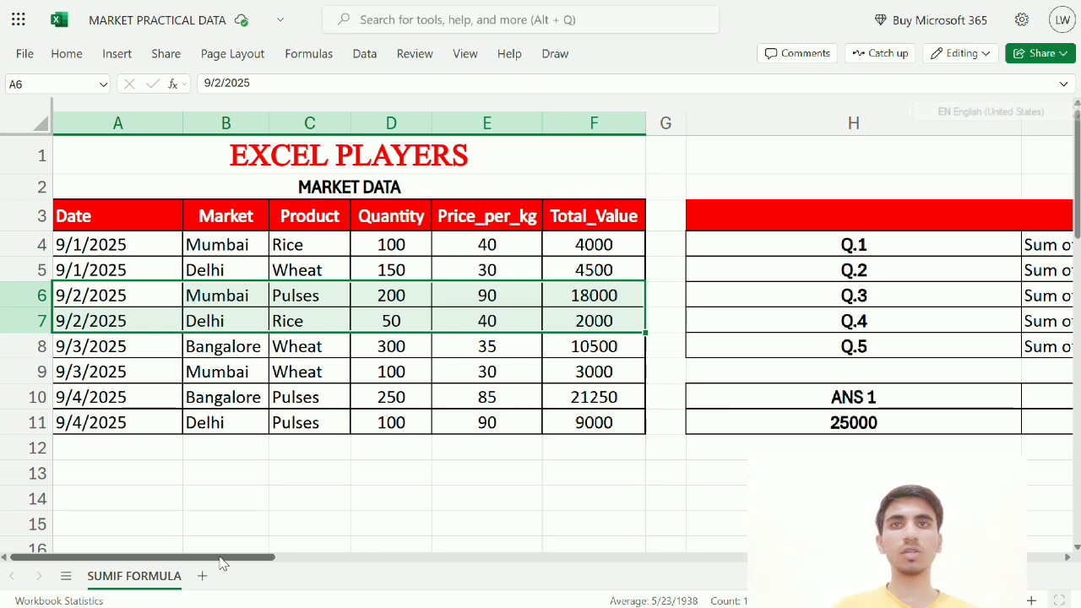
left_click_drag(221, 563, 483, 549)
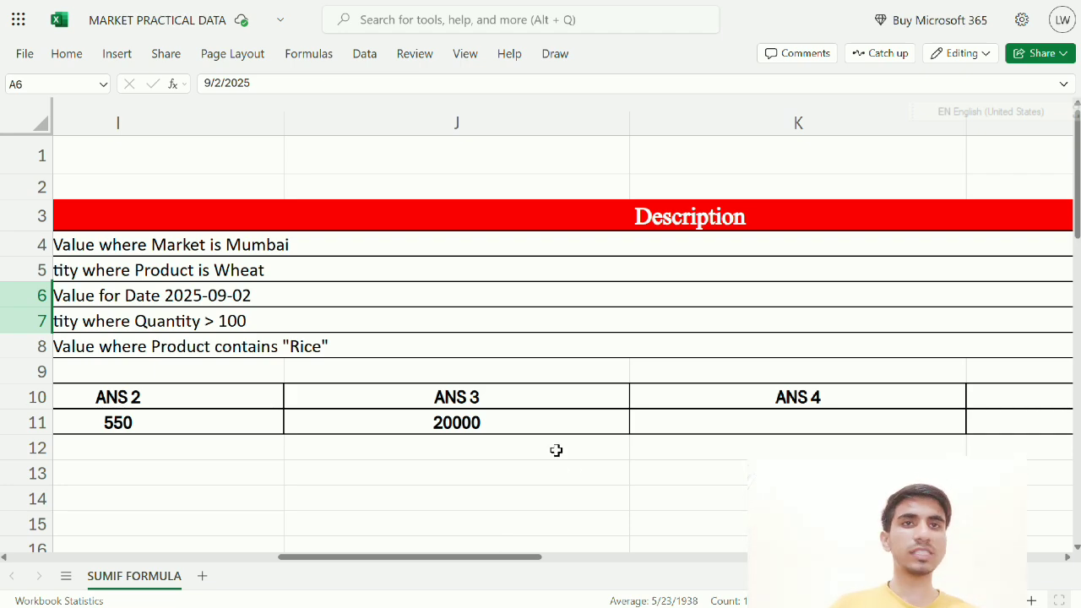
left_click(752, 419)
left_click_drag(506, 562, 434, 567)
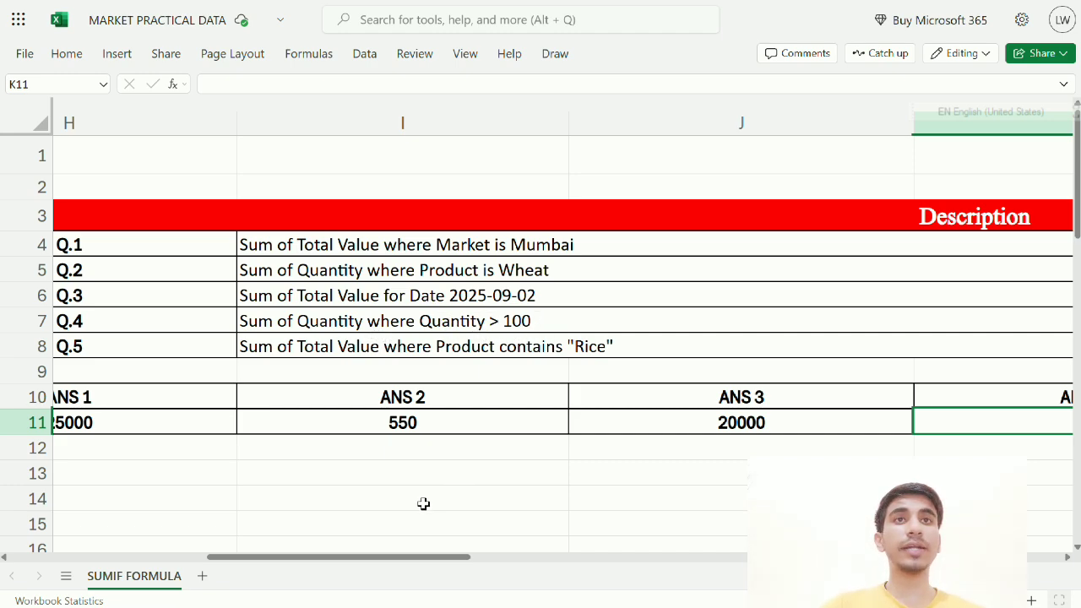
left_click_drag(422, 560, 93, 583)
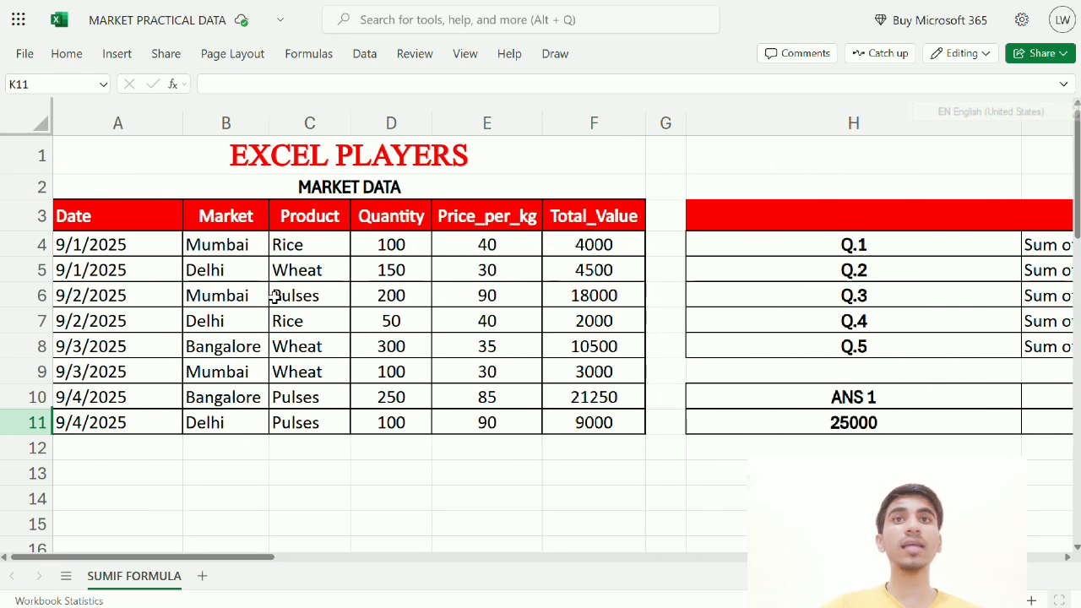
Review Quantity values 100, 150 and 200 in D4:D6, marking D5:D6 as above 100
left_click(393, 244)
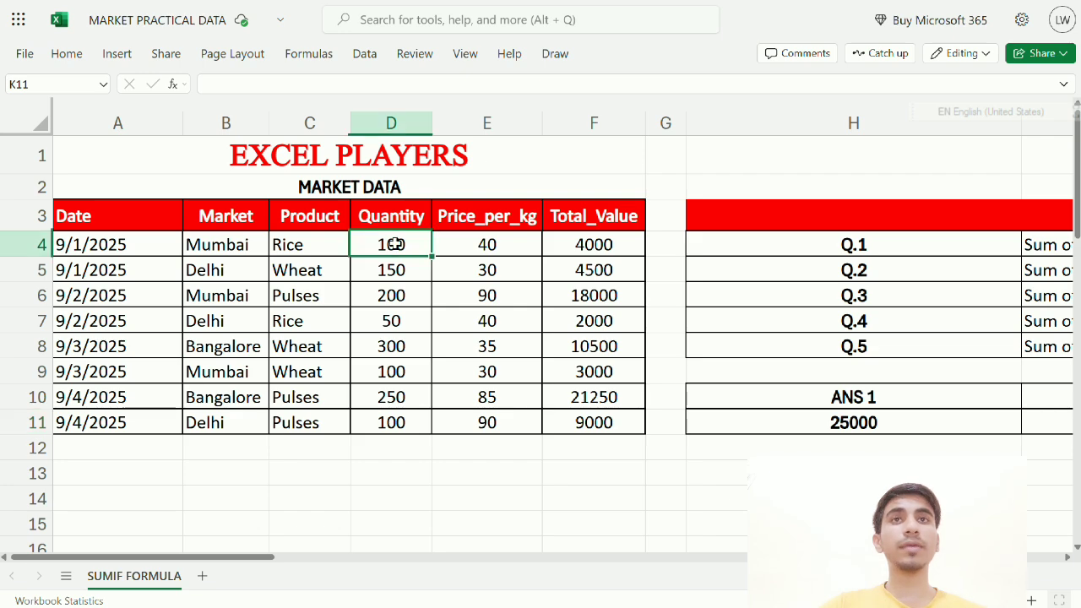
left_click(396, 272)
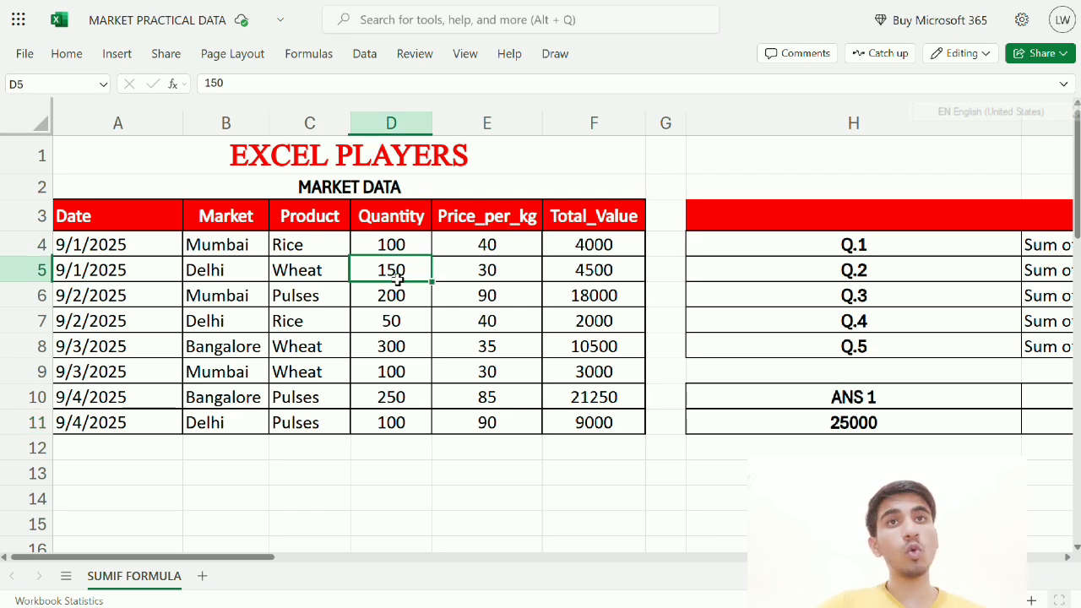
left_click(403, 297)
left_click(398, 242)
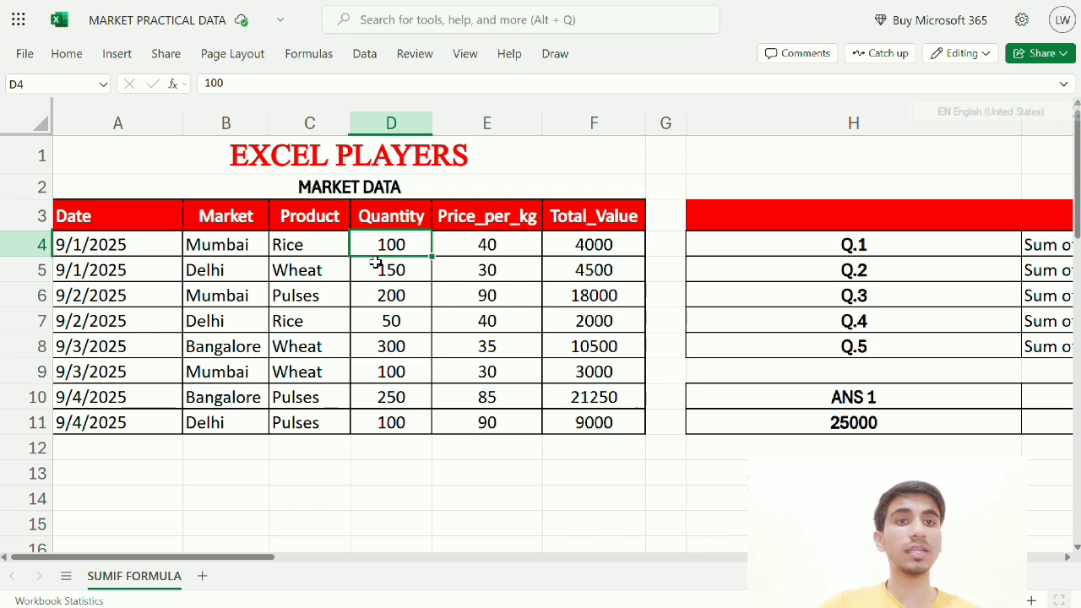
left_click(391, 272)
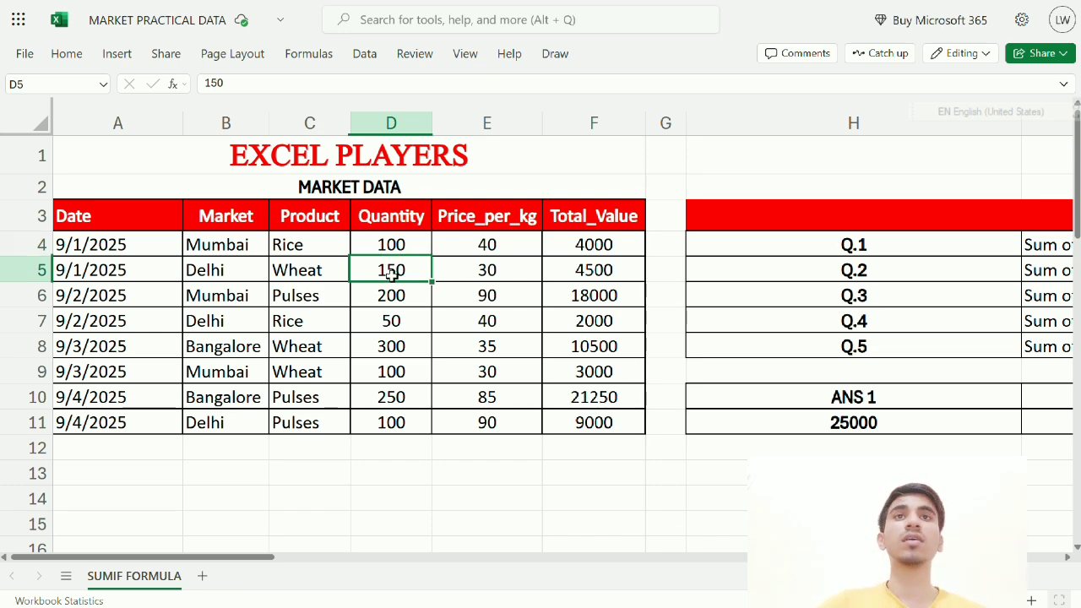
left_click(397, 293)
left_click_drag(414, 271, 415, 286)
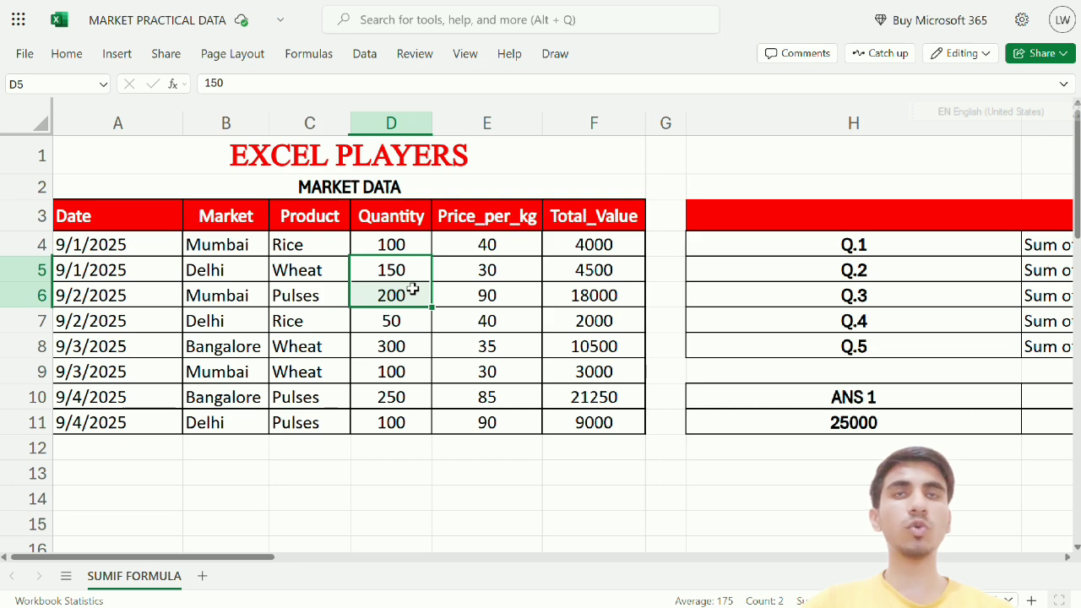
left_click_drag(405, 270, 406, 286)
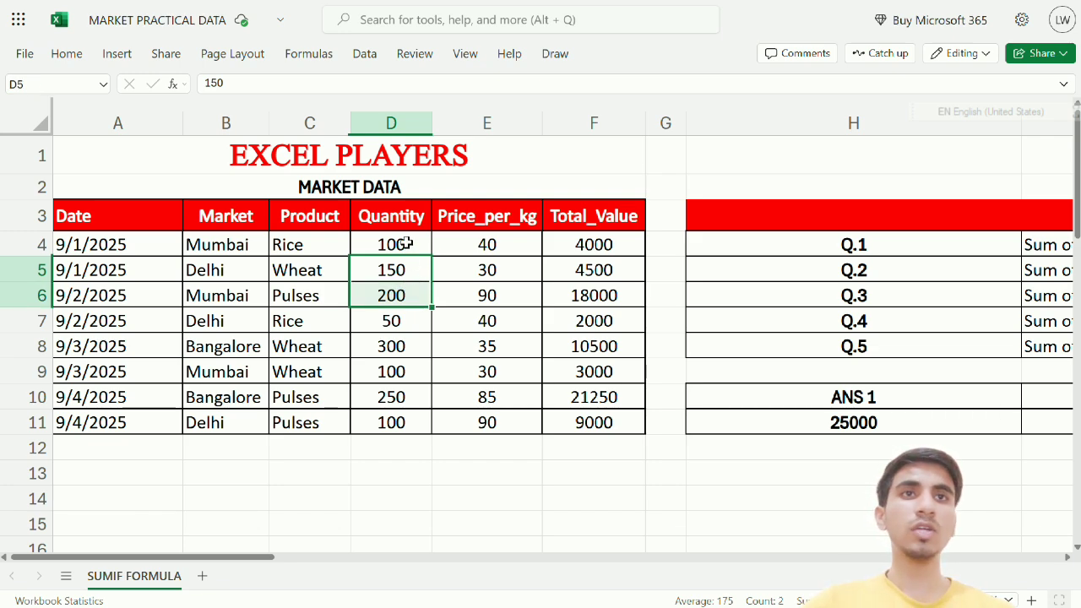
left_click(406, 244)
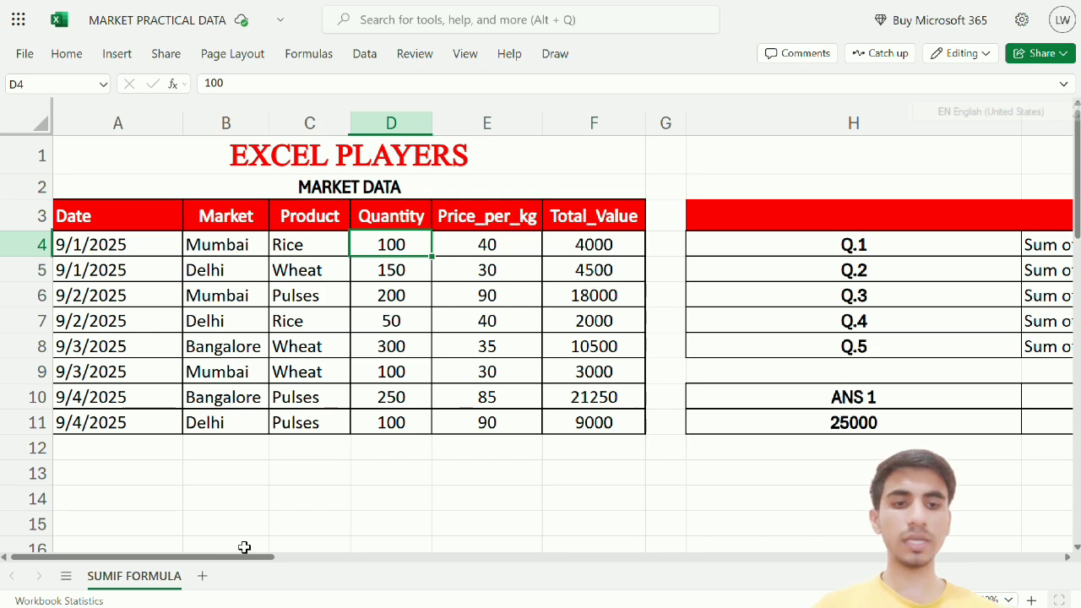
left_click_drag(244, 556, 553, 557)
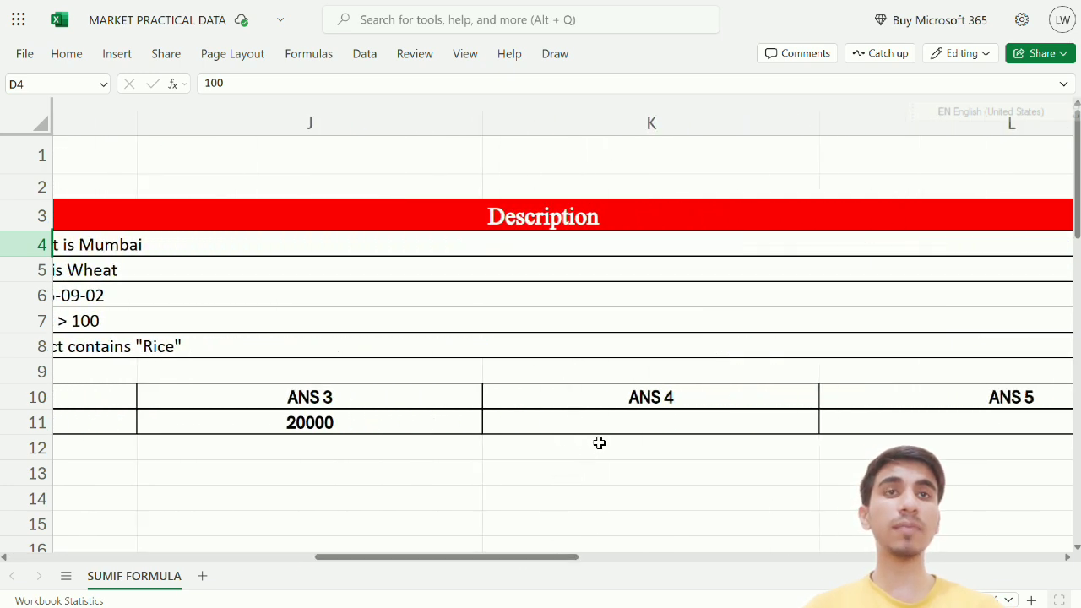
left_click(599, 443)
In K11, enter a SUMIF testing Quantity D4:D11 against 100 and summing D4:D11
left_click(631, 416)
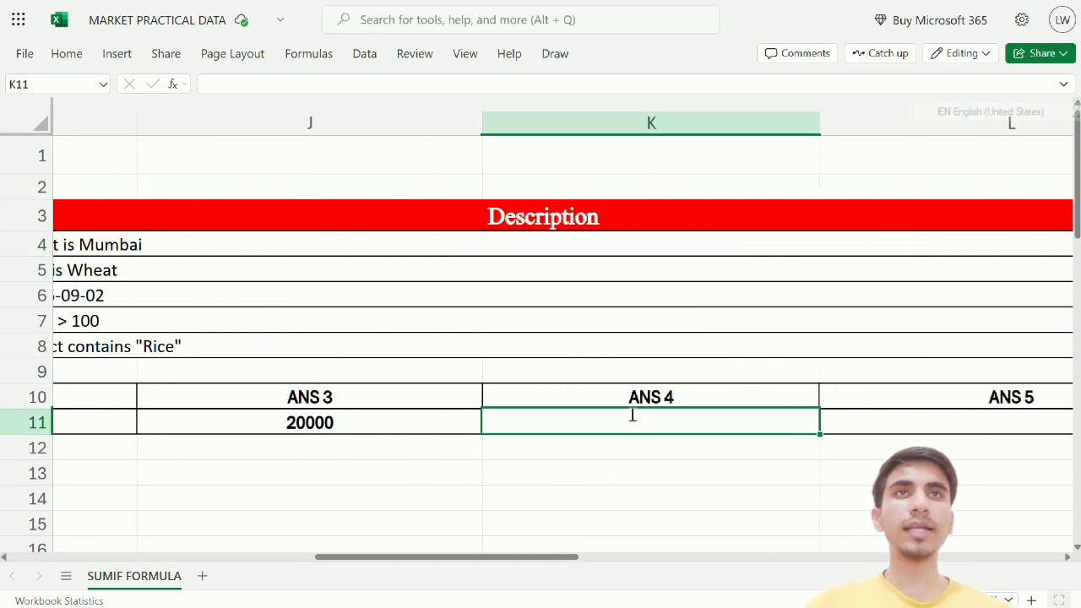
type("=SUMIF(")
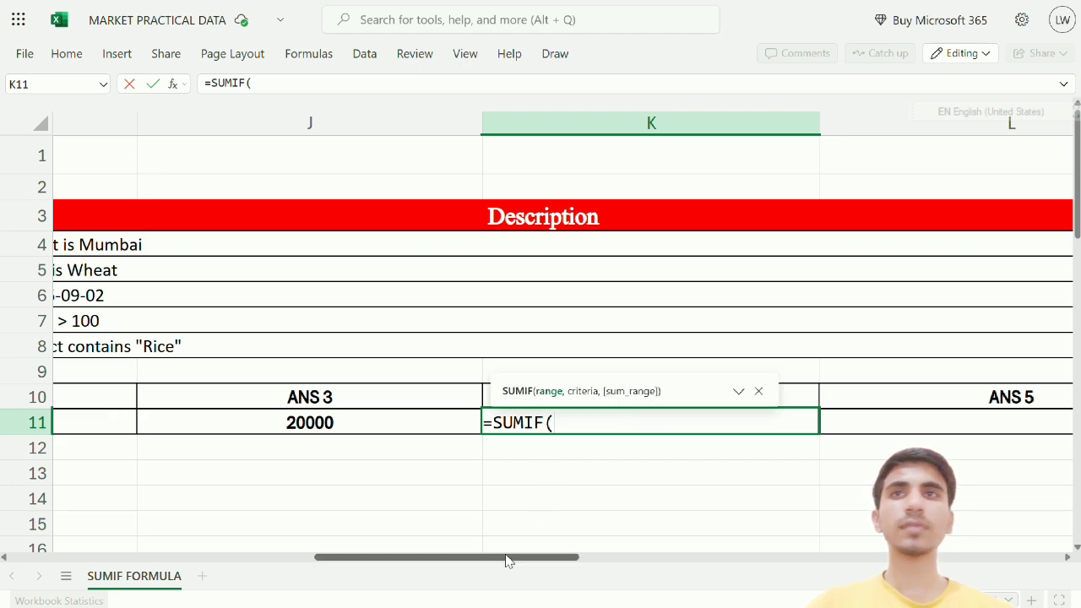
left_click_drag(502, 566, 179, 601)
left_click_drag(381, 243, 386, 420)
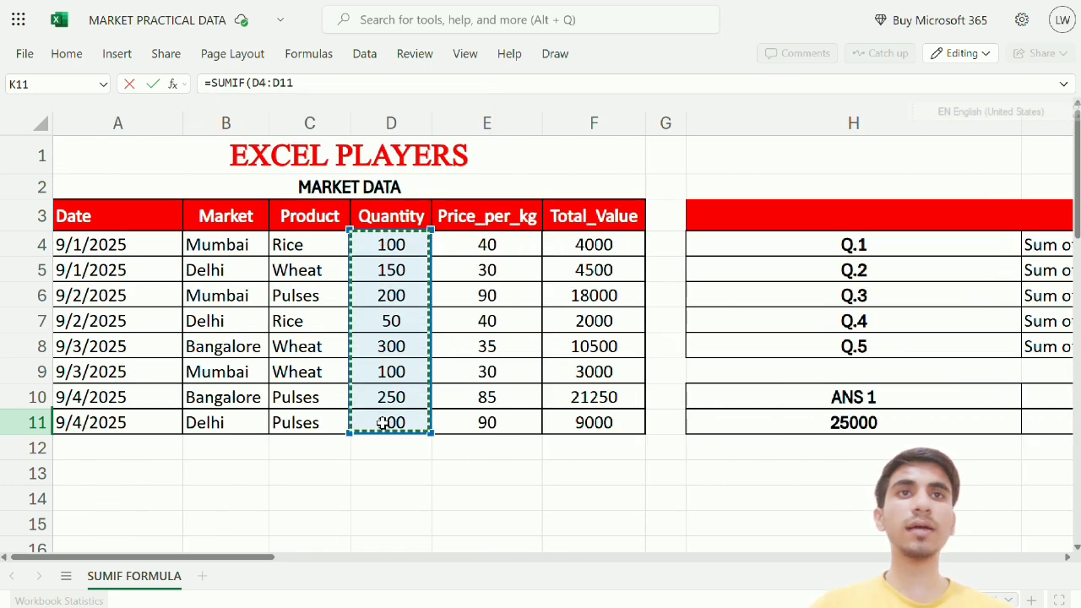
type(",")
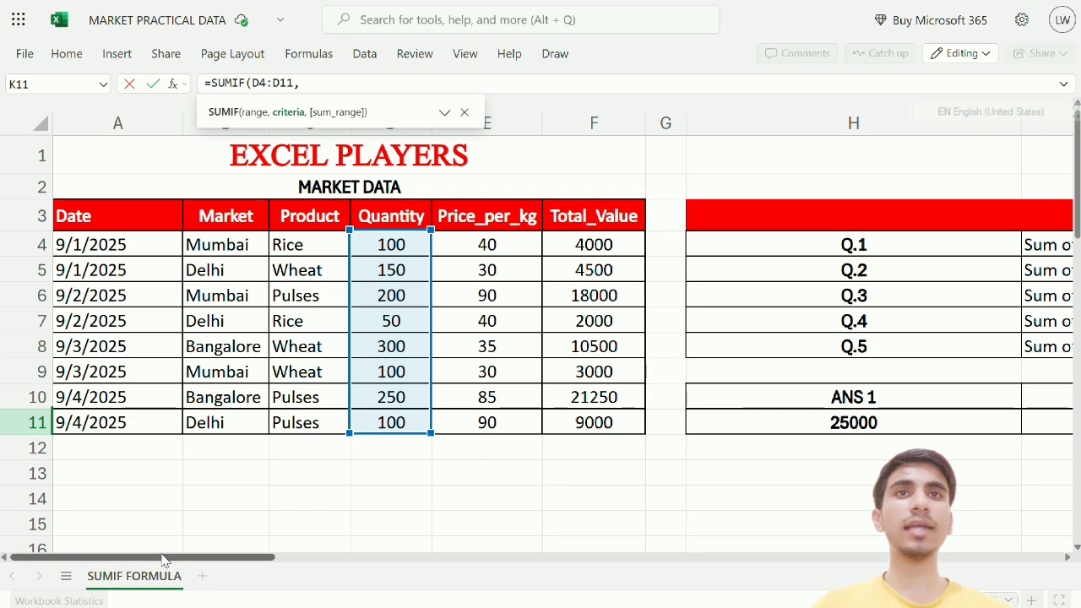
left_click_drag(162, 560, 374, 571)
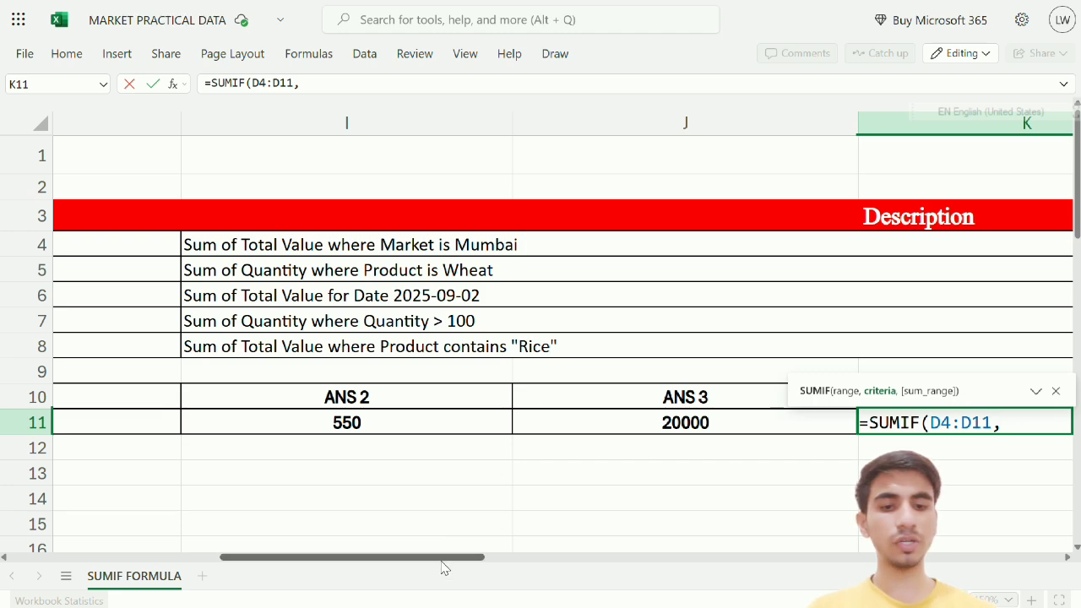
left_click_drag(441, 559, 521, 557)
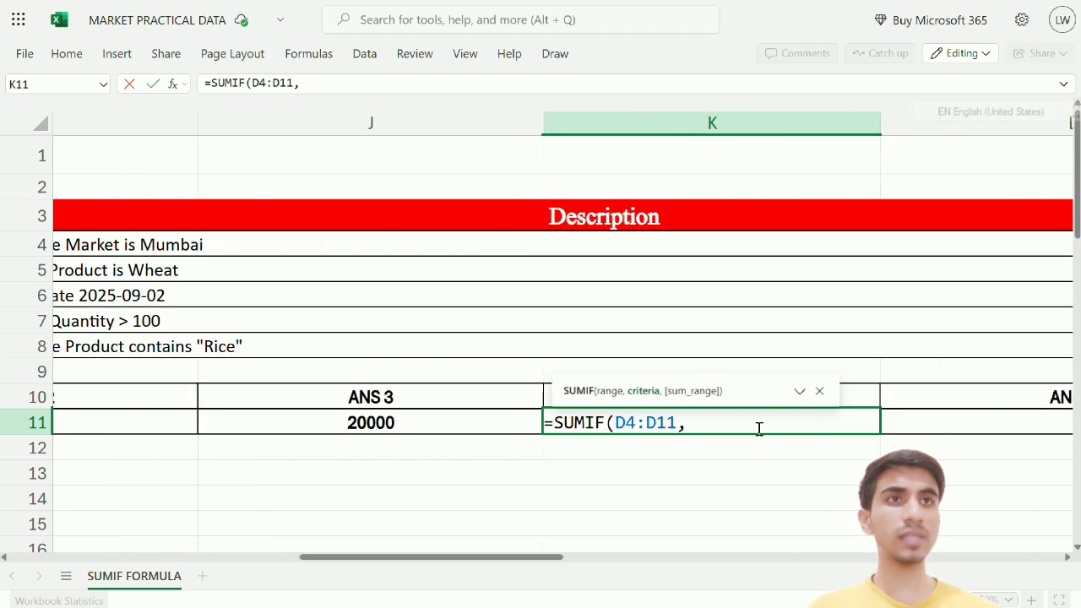
type("100,")
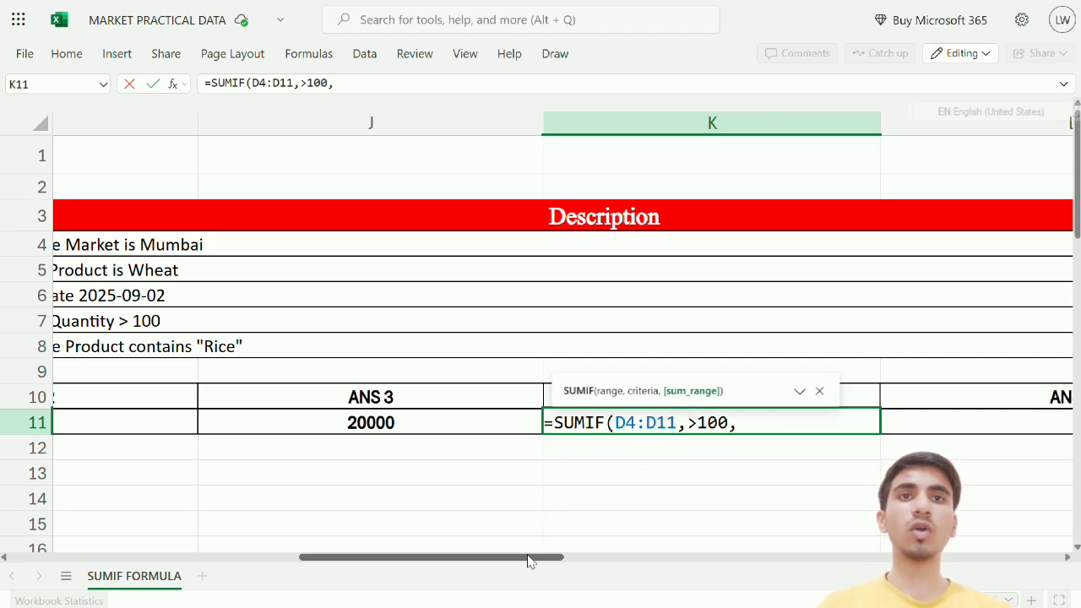
left_click_drag(527, 561, 121, 526)
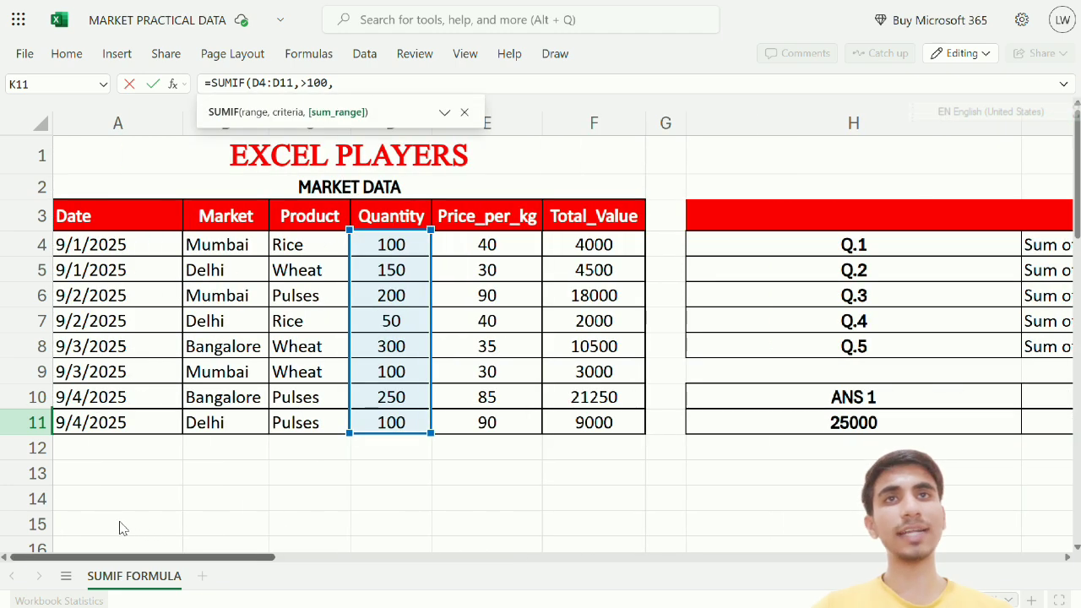
left_click(385, 245)
left_click_drag(382, 292, 381, 414)
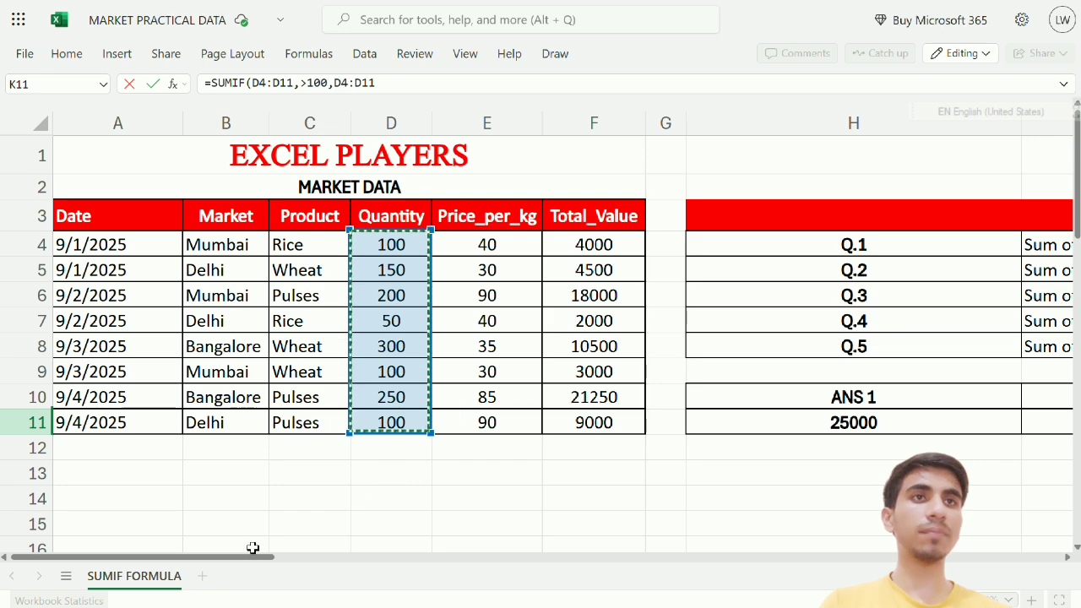
left_click_drag(256, 559, 518, 586)
key("Return")
Correct the criterion to ">100" in quotes so K11 returns 900
double_click(820, 420)
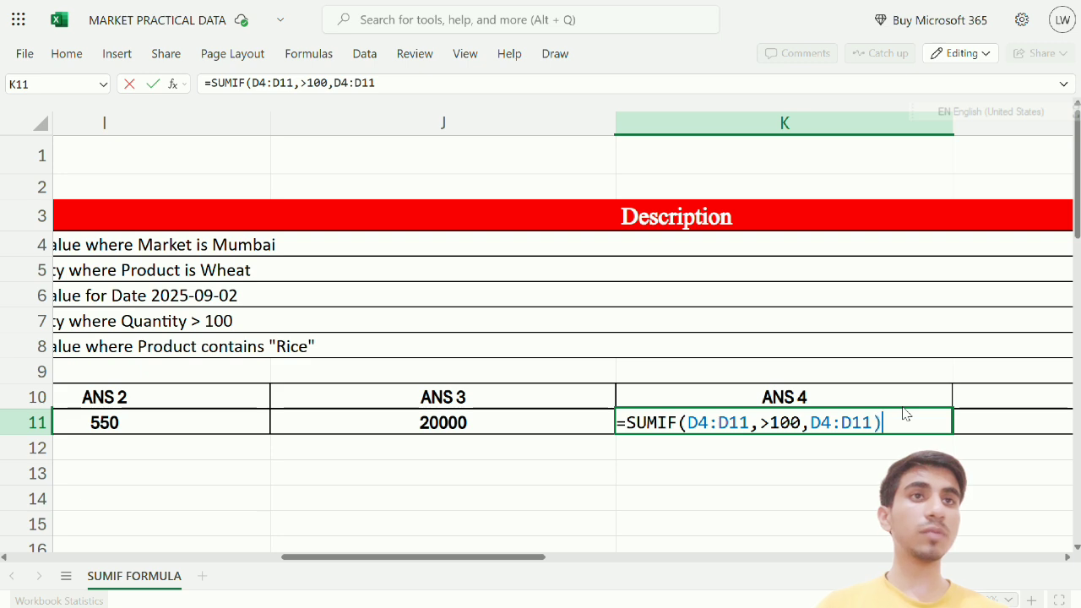
key("Return")
key("Up")
double_click(897, 414)
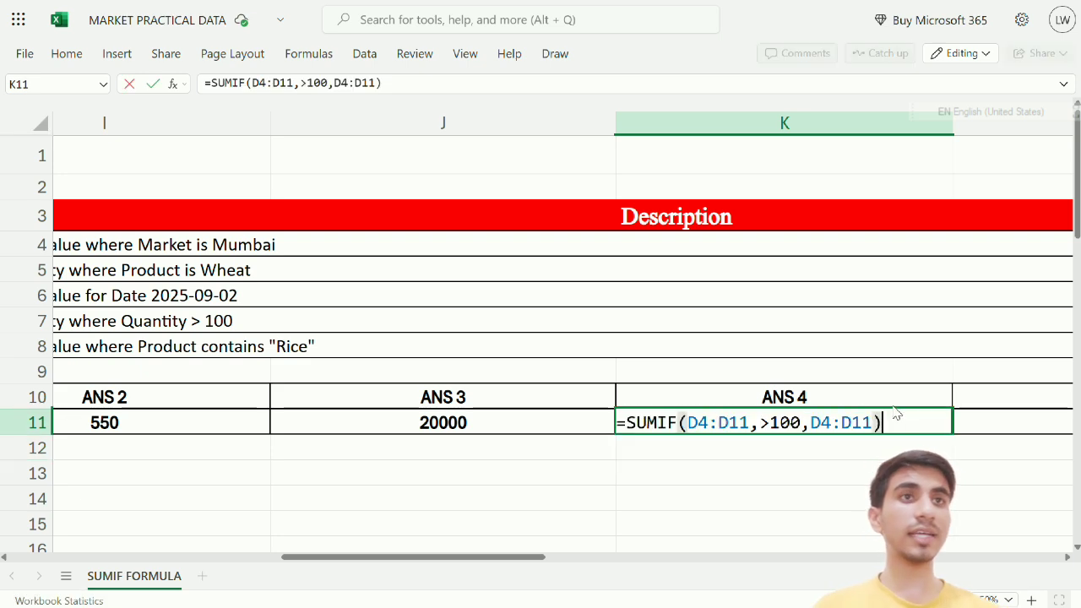
left_click(804, 421)
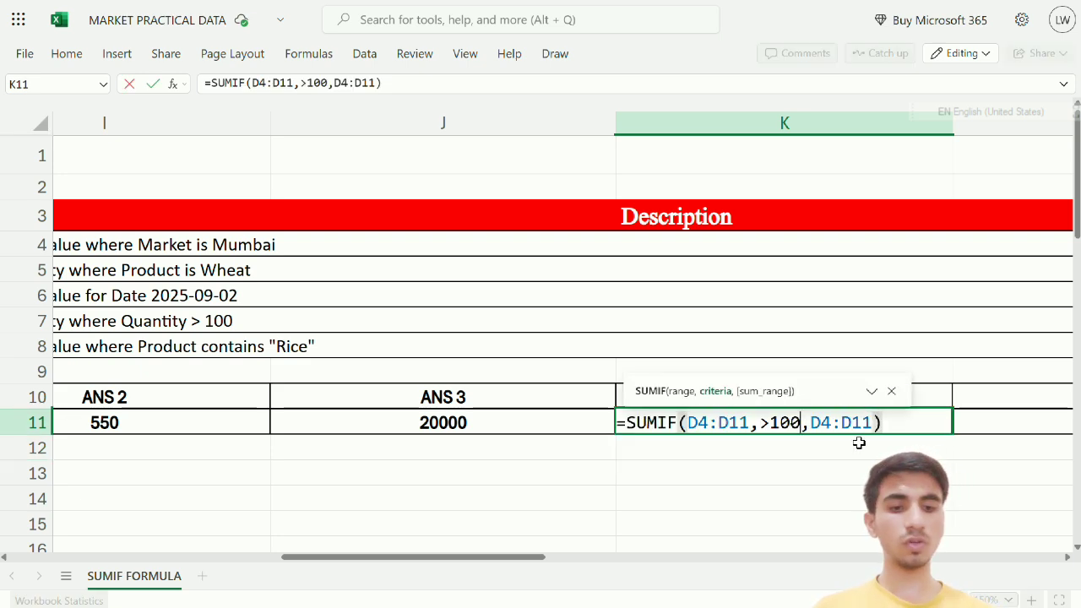
type("\">100")
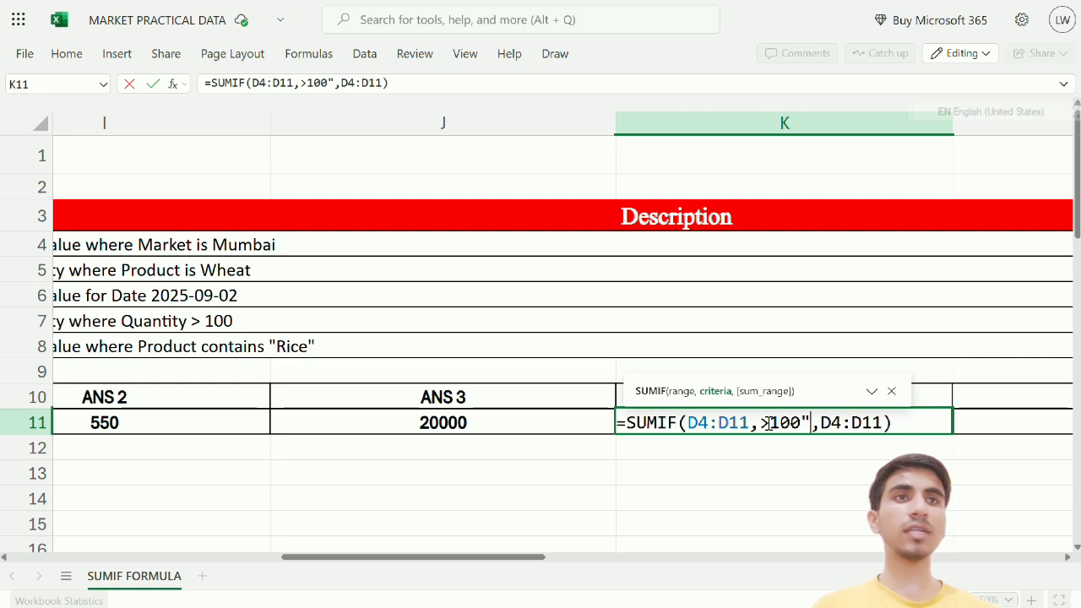
type("\"")
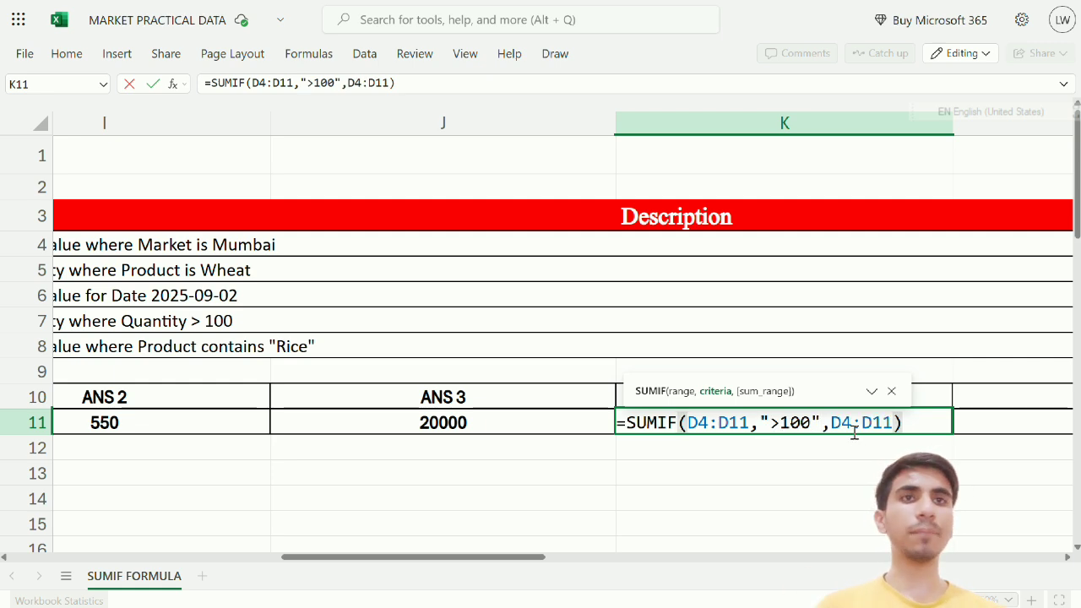
key("Return")
key("Up")
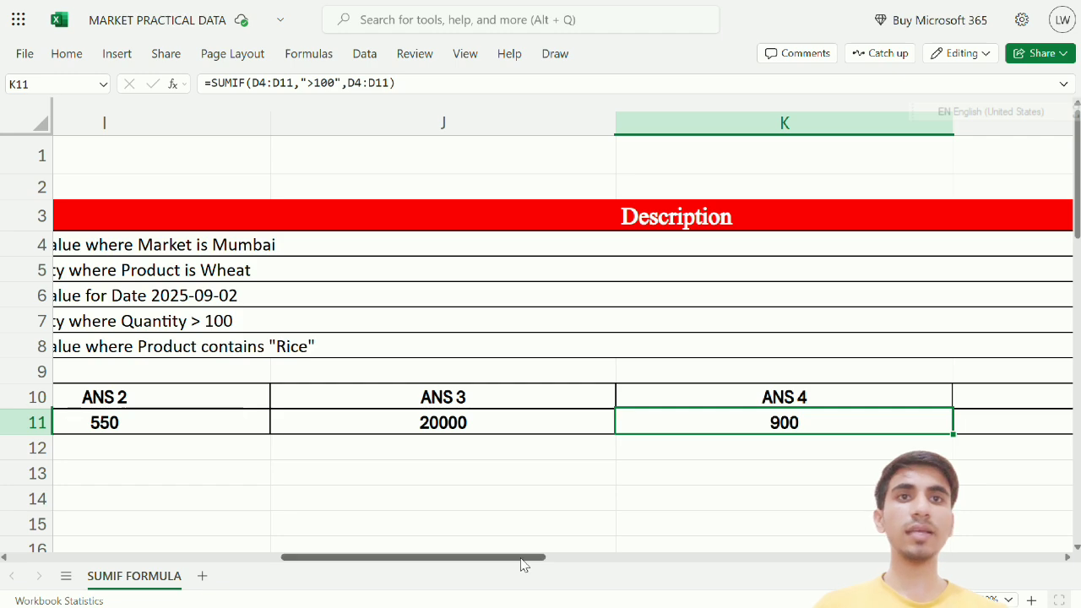
Select the empty ANS 5 cell L11 and show columns K–M with BONUS TIPS
left_click_drag(524, 558, 630, 574)
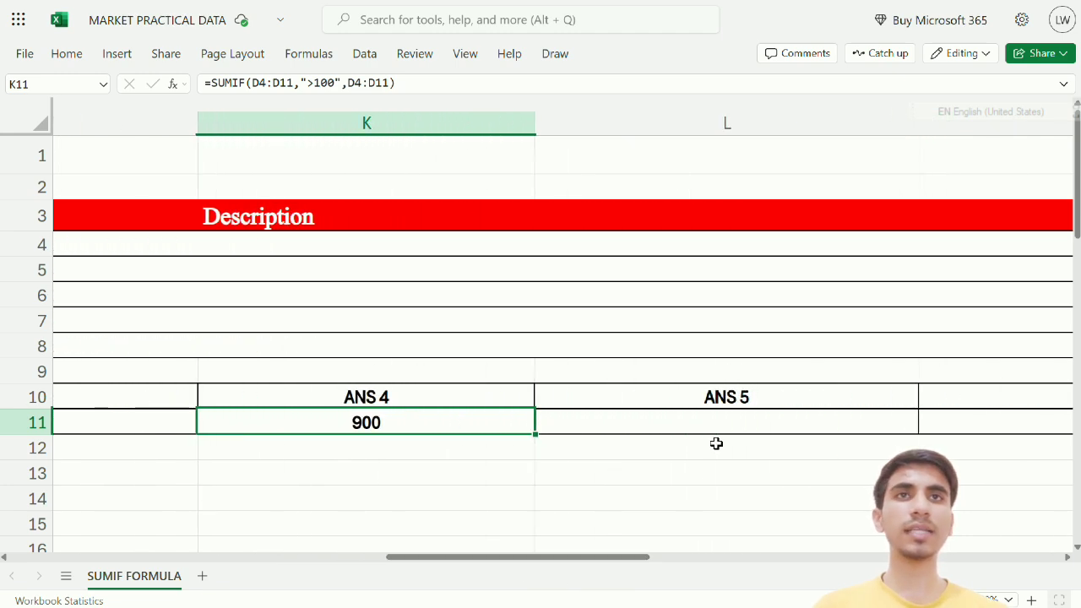
left_click(717, 442)
left_click_drag(571, 549, 350, 570)
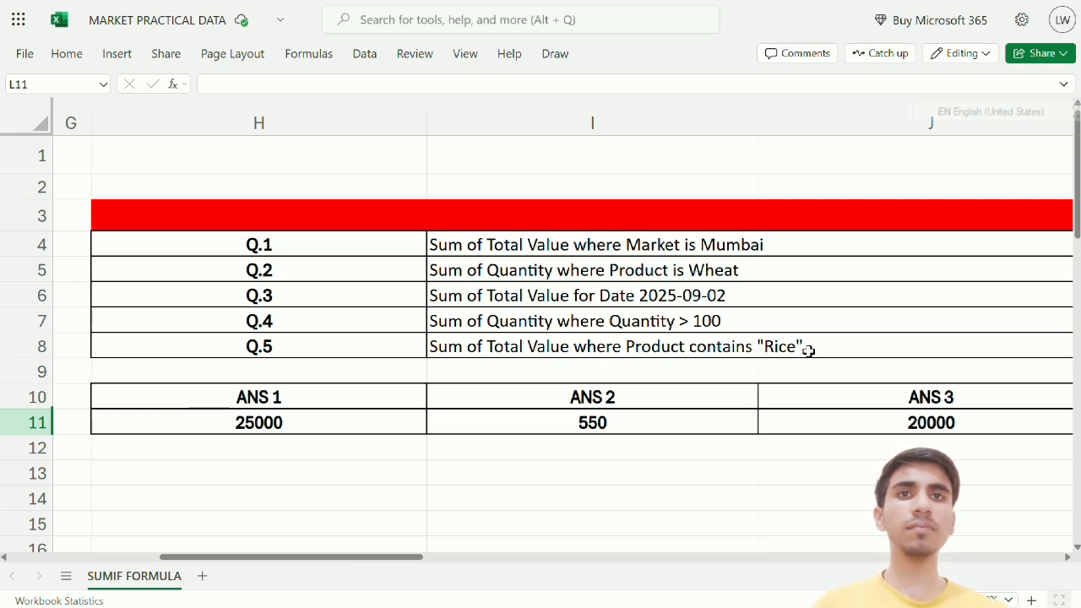
left_click_drag(416, 560, 1079, 92)
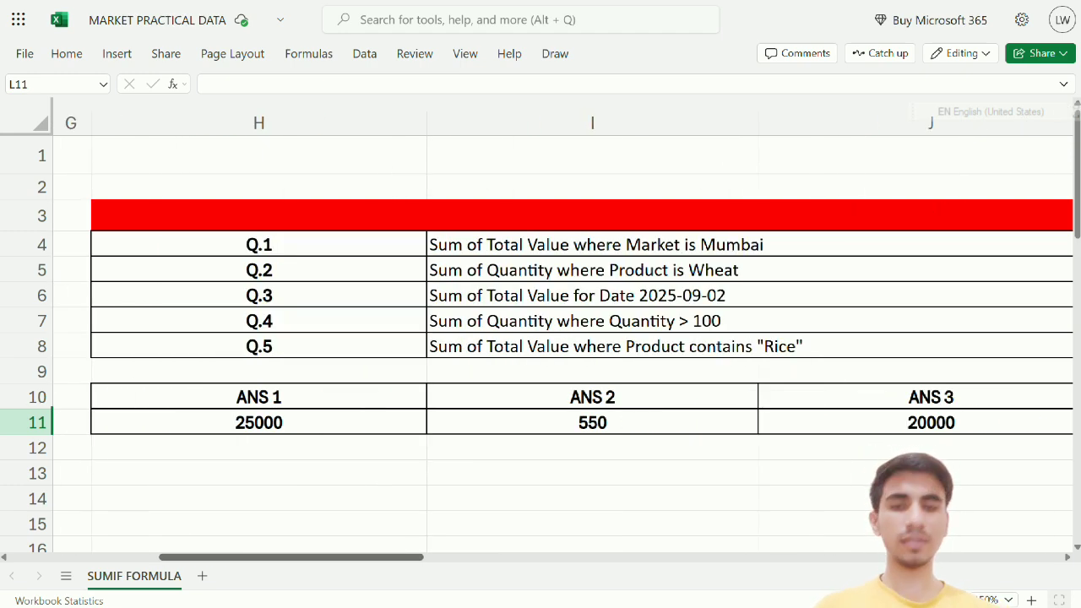
left_click_drag(418, 556, 722, 542)
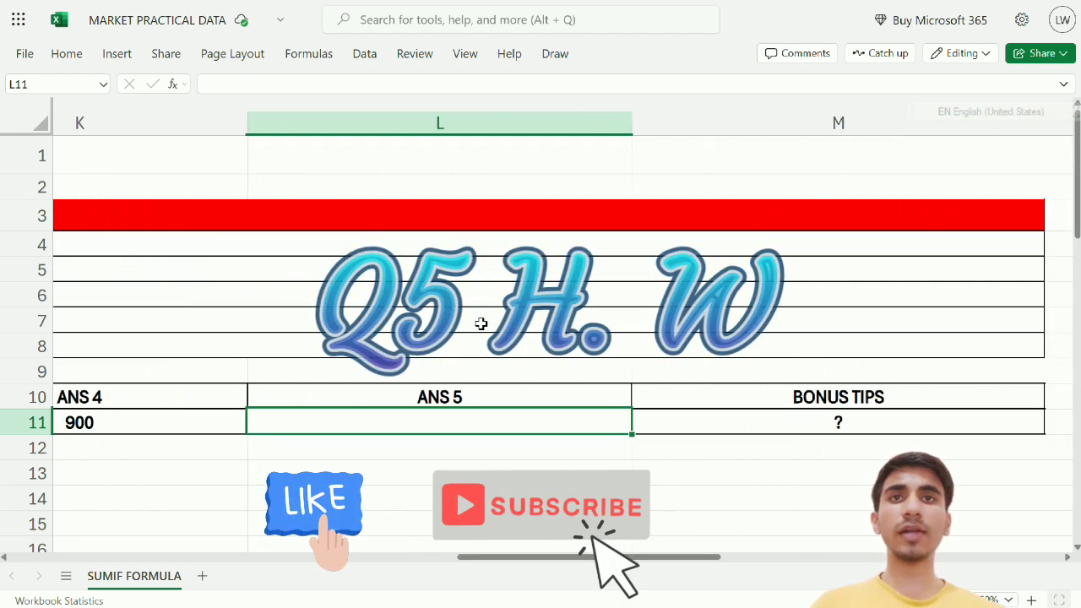